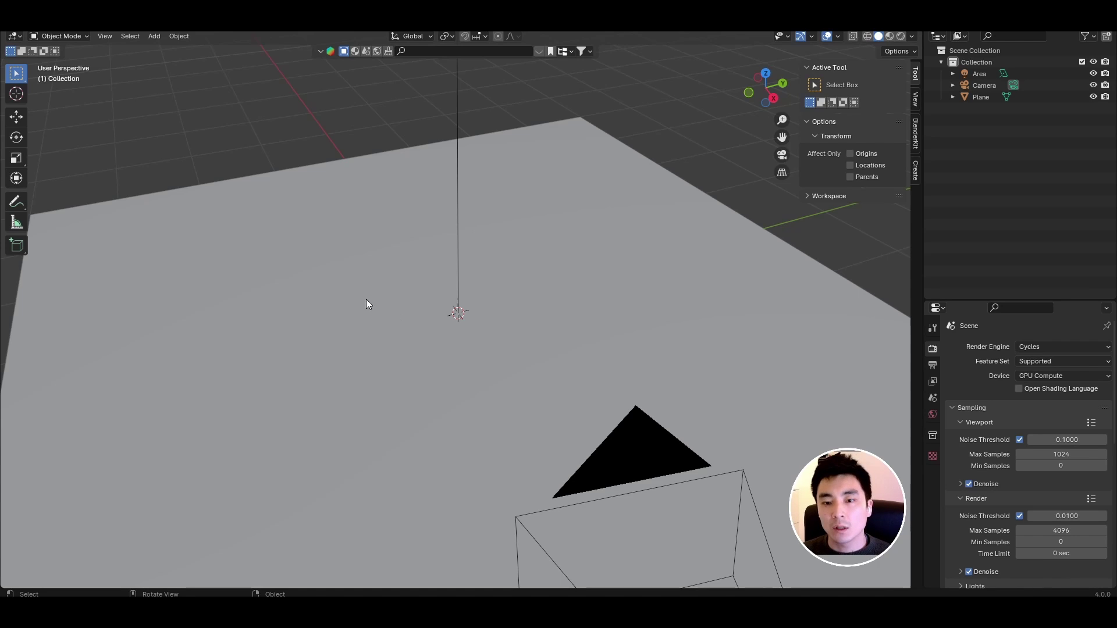
Step: Add a plane at the scene centre and raise it about 0.1 m above the floor plane
{"action": "scroll", "coordinate": [397, 314], "scroll_direction": "down", "scroll_amount": 1}
{"action": "key", "text": "shift+a"}
{"action": "left_click", "coordinate": [489, 320]}
{"action": "middle_click_drag", "start_coordinate": [468, 338], "coordinate": [462, 340]}
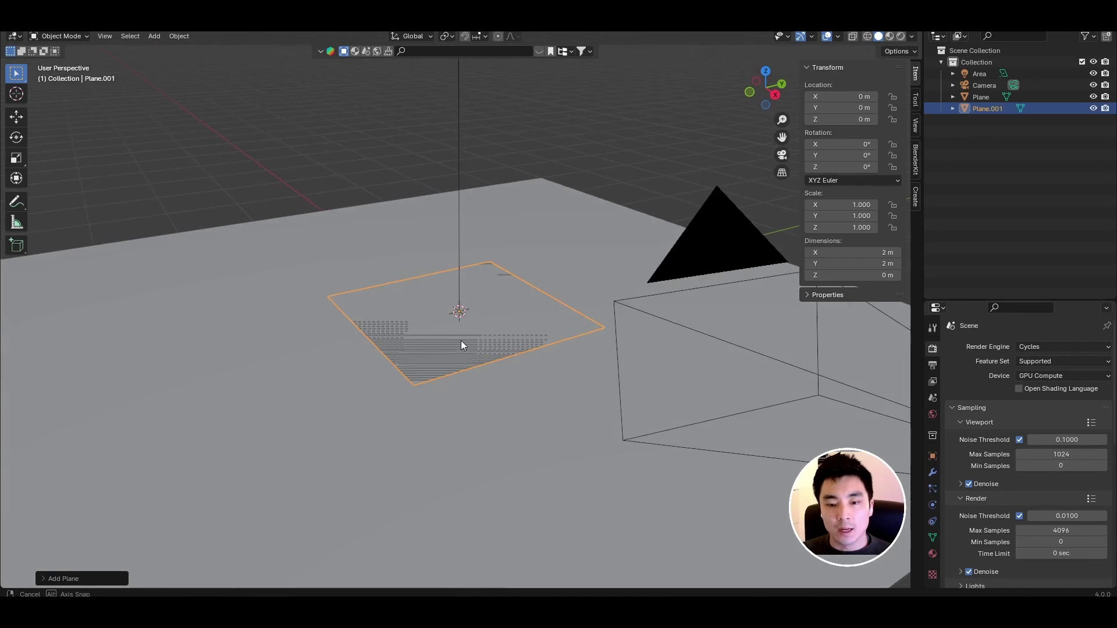
{"action": "key", "text": "g"}
{"action": "key", "text": "z"}
{"action": "left_click", "coordinate": [462, 325]}
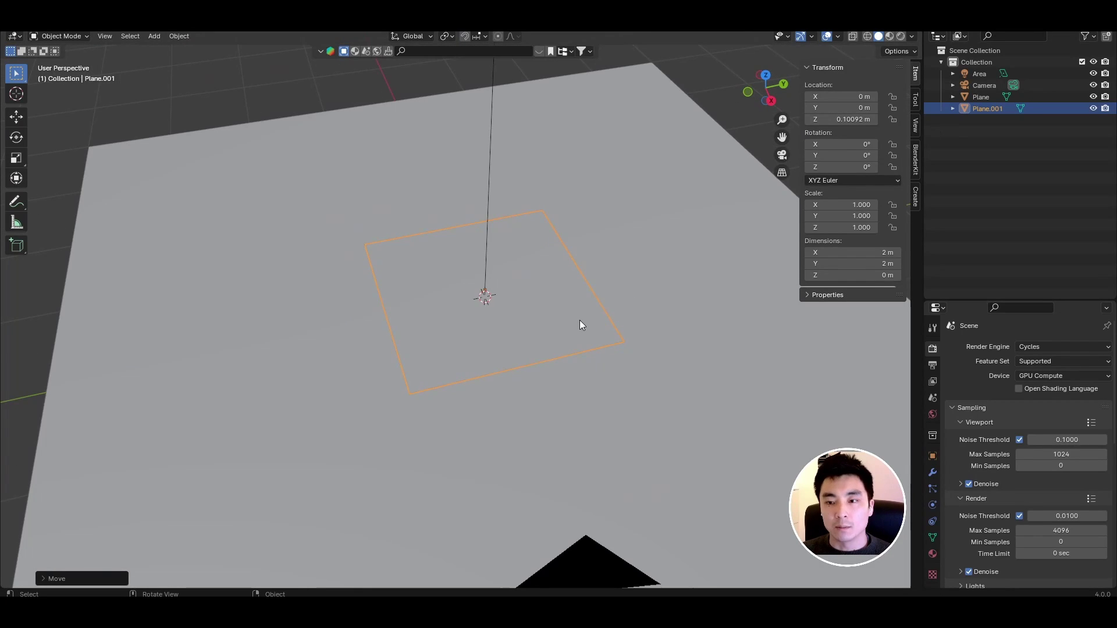
Step: Rename the new plane as Track
{"action": "double_click", "coordinate": [992, 109]}
{"action": "type", "text": "Track"}
{"action": "key", "text": "Return"}
Step: In top view, subdivide the Track plane's mesh three times into an 8 by 8 grid
{"action": "left_click", "coordinate": [766, 75]}
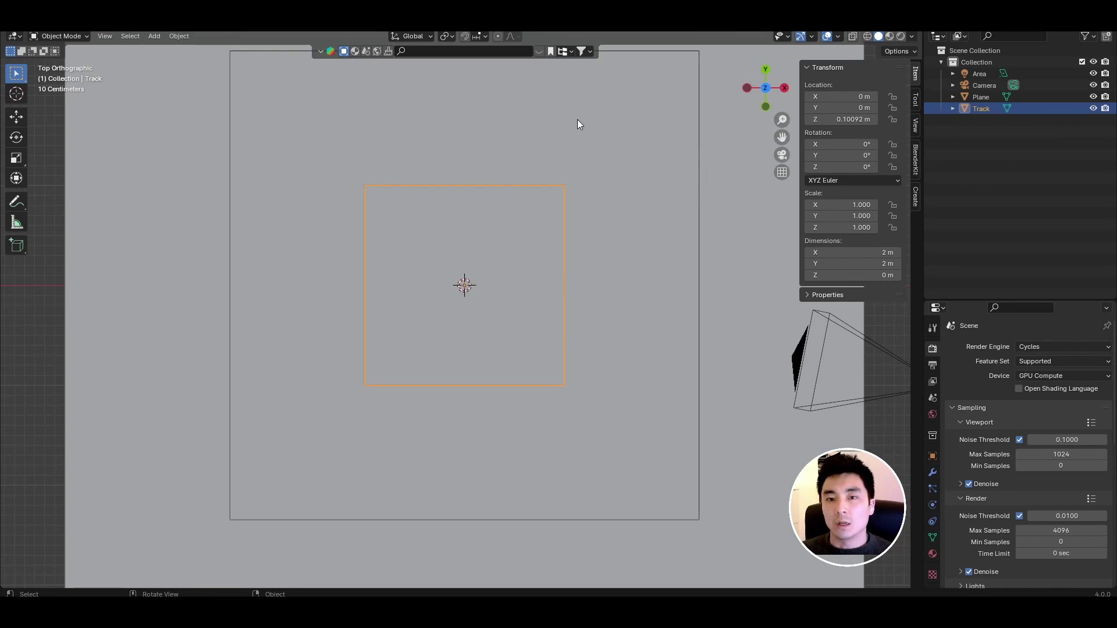
{"action": "key", "text": "Tab"}
{"action": "left_click", "coordinate": [269, 36]}
{"action": "left_click", "coordinate": [319, 100]}
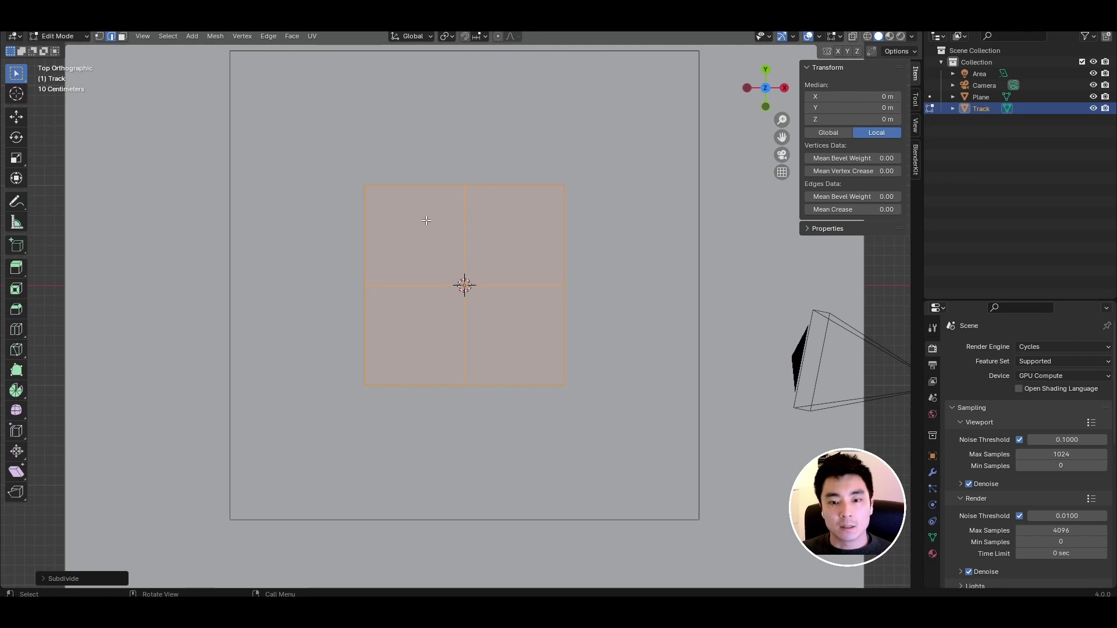
{"action": "key", "text": "shift+r"}
{"action": "key", "text": "shift+r"}
{"action": "middle_click_drag", "start_coordinate": [520, 312], "coordinate": [545, 301], "text": "shift"}
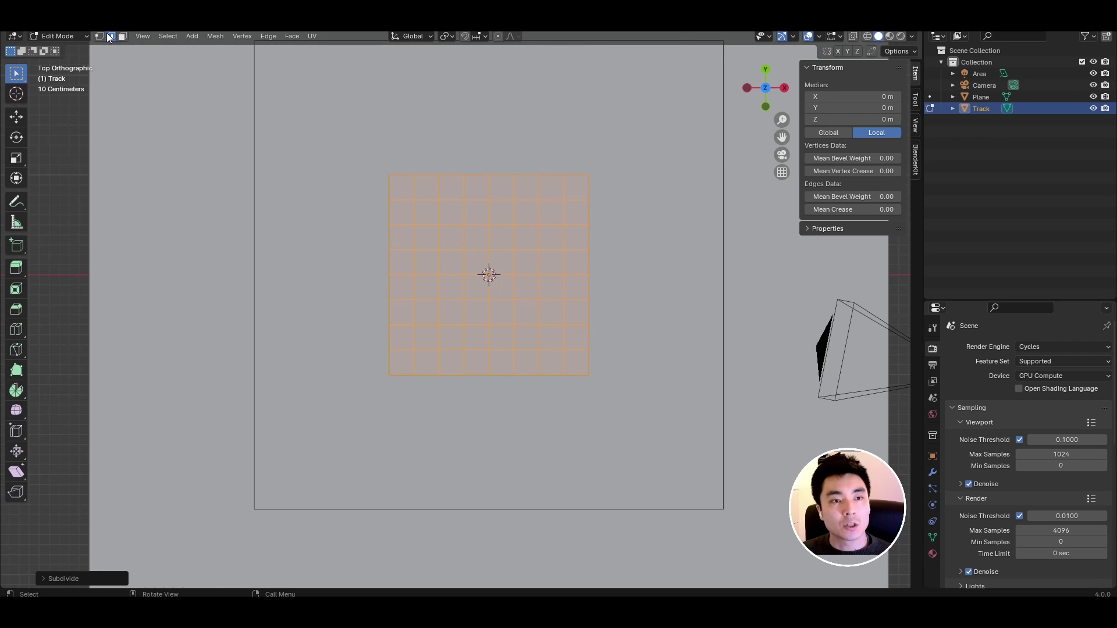
Step: Delete the grid's horizontal edges except the alternating outer ones, leaving a single serpentine path
{"action": "left_click", "coordinate": [408, 148]}
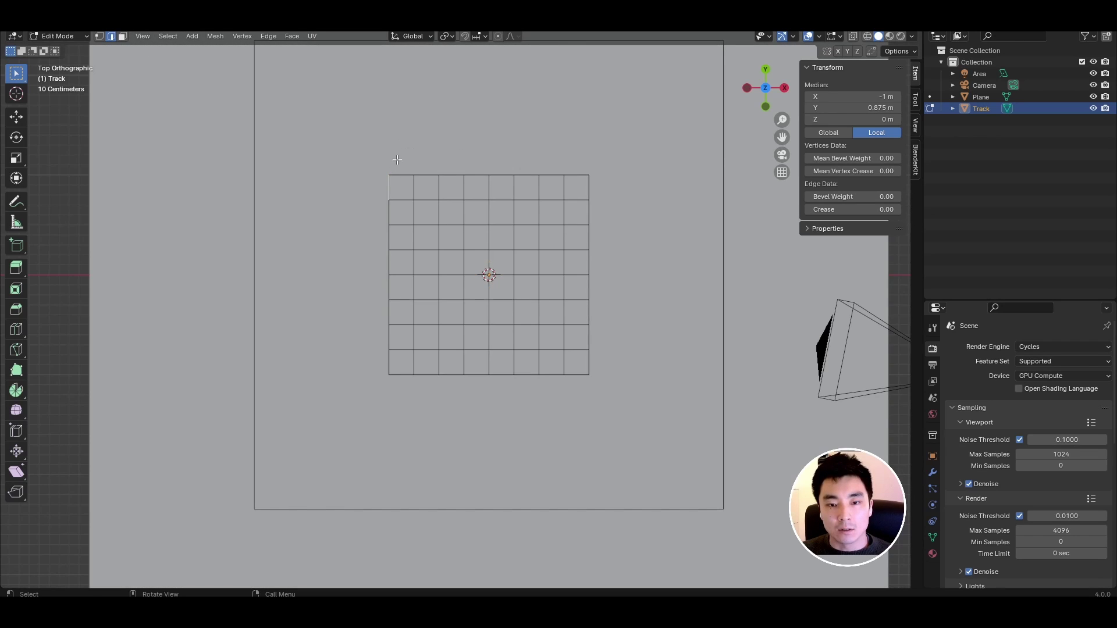
{"action": "left_click_drag", "start_coordinate": [397, 157], "coordinate": [425, 385]}
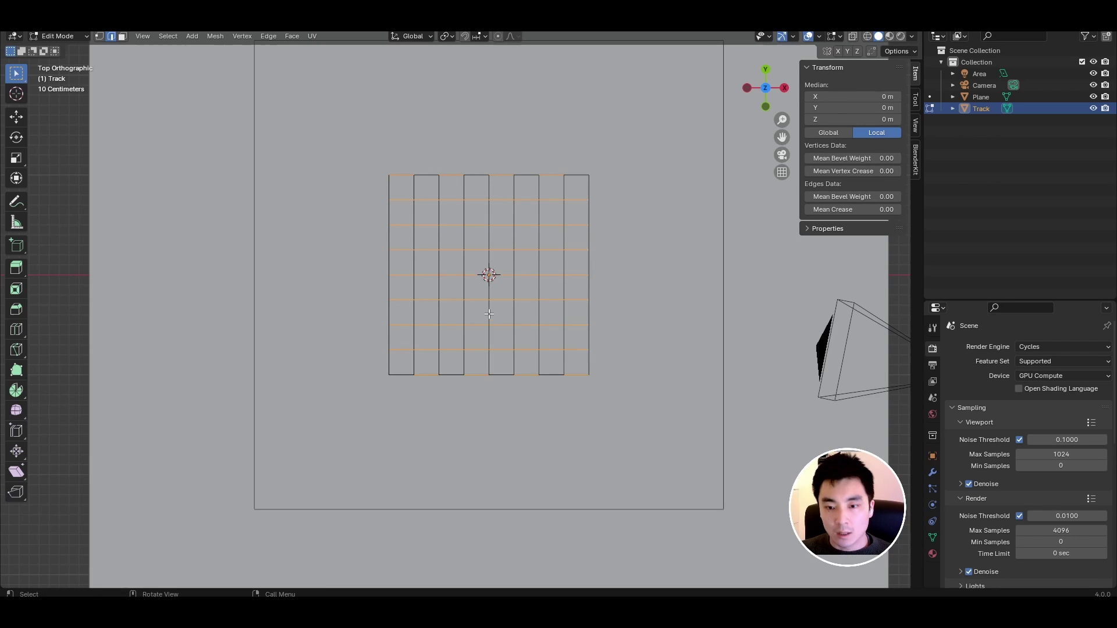
{"action": "key", "text": "x"}
{"action": "left_click", "coordinate": [450, 307]}
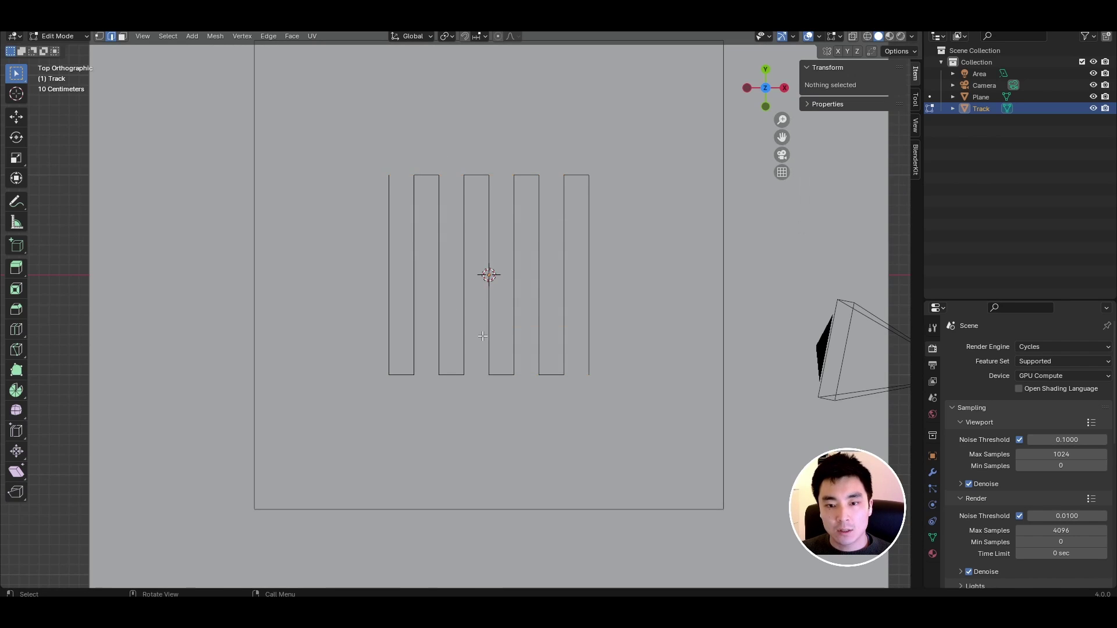
Step: Bevel the serpentine path's corner vertices with 3 segments and a width of about 0.072 m, then return to Object Mode
{"action": "middle_click_drag", "start_coordinate": [451, 307], "coordinate": [415, 399]}
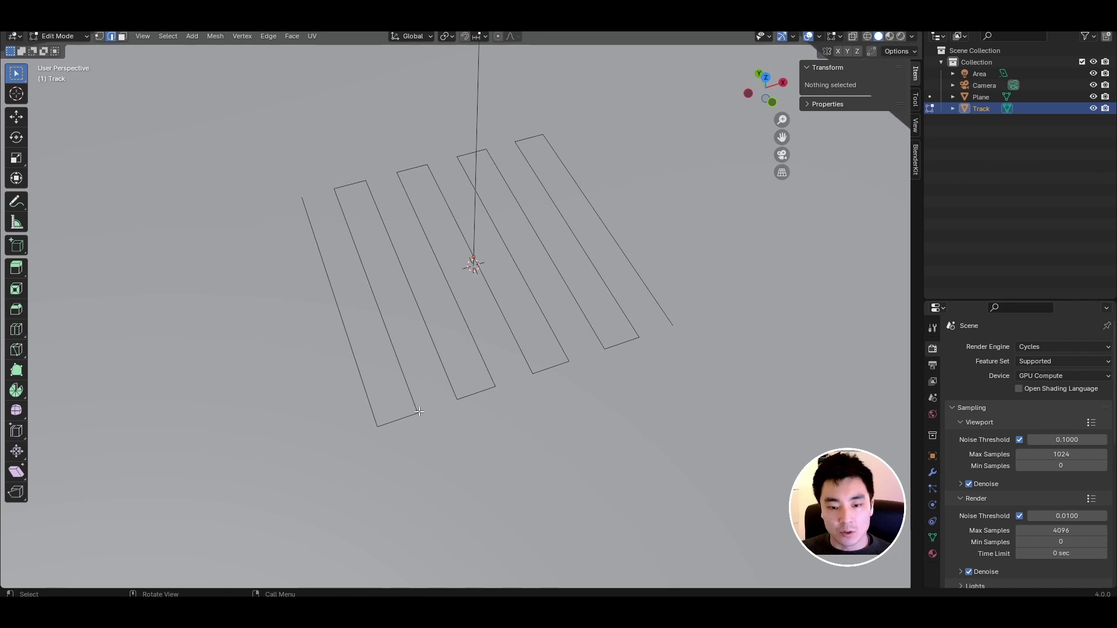
{"action": "left_click", "coordinate": [99, 36]}
{"action": "key", "text": "KP_7"}
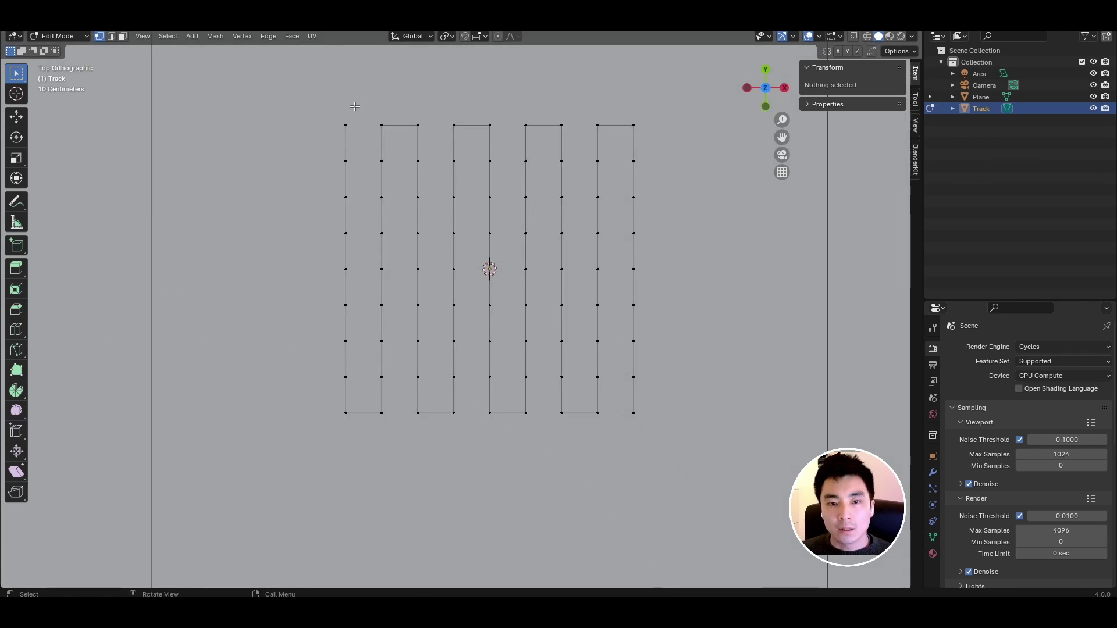
{"action": "left_click_drag", "start_coordinate": [361, 106], "coordinate": [645, 134]}
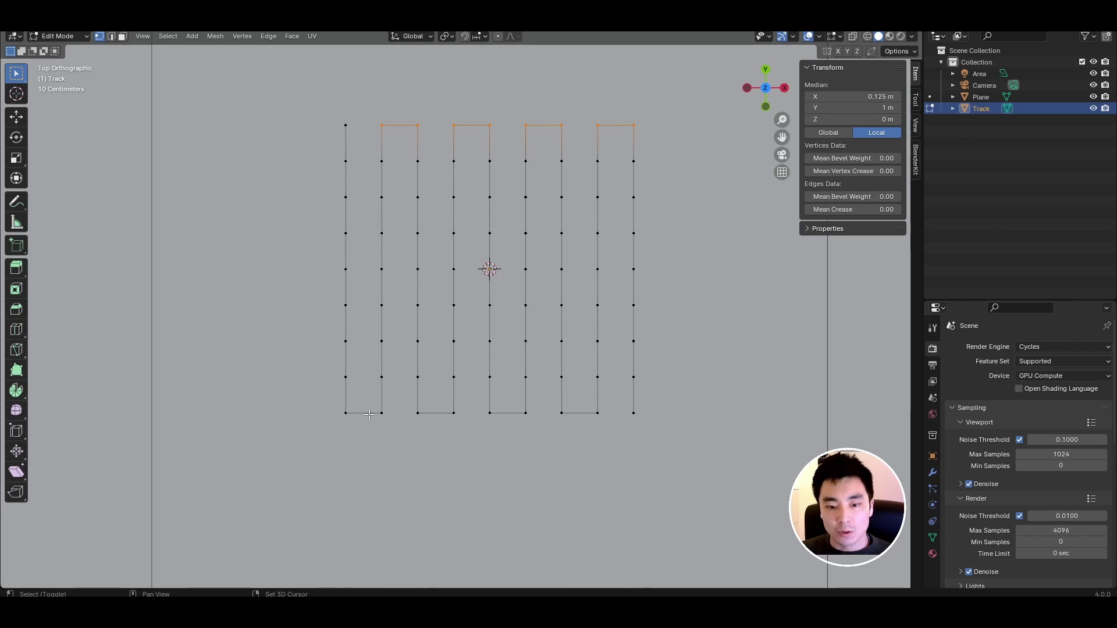
{"action": "left_click_drag", "start_coordinate": [320, 402], "coordinate": [608, 424], "text": "shift"}
{"action": "middle_click_drag", "start_coordinate": [478, 390], "coordinate": [491, 371], "text": "shift"}
{"action": "key", "text": "ctrl+shift+b"}
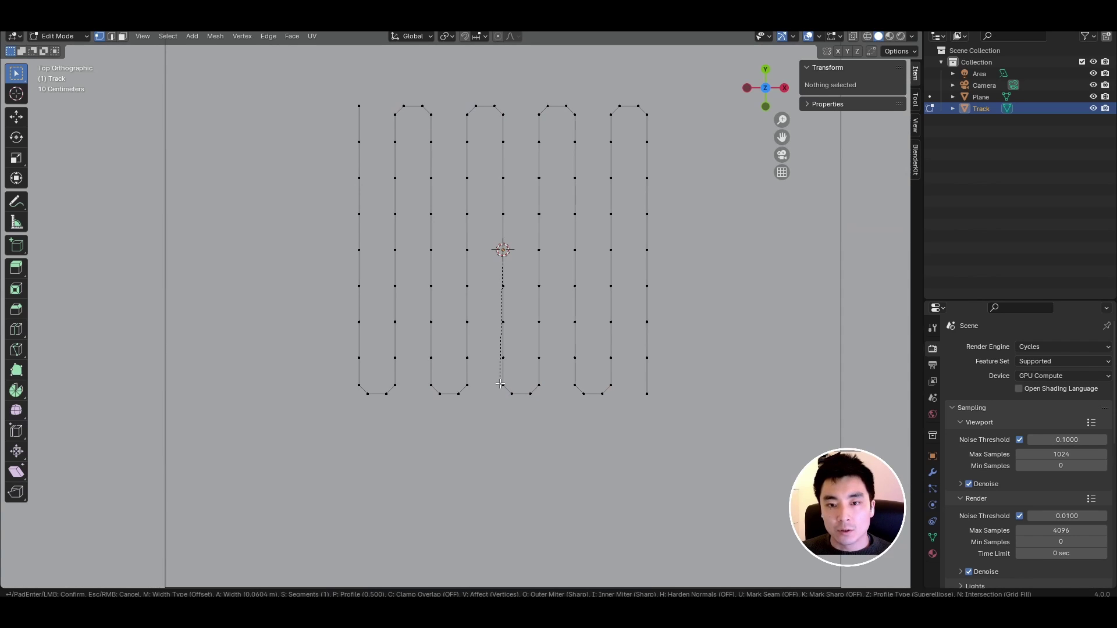
{"action": "scroll", "coordinate": [501, 384], "scroll_direction": "up", "scroll_amount": 2}
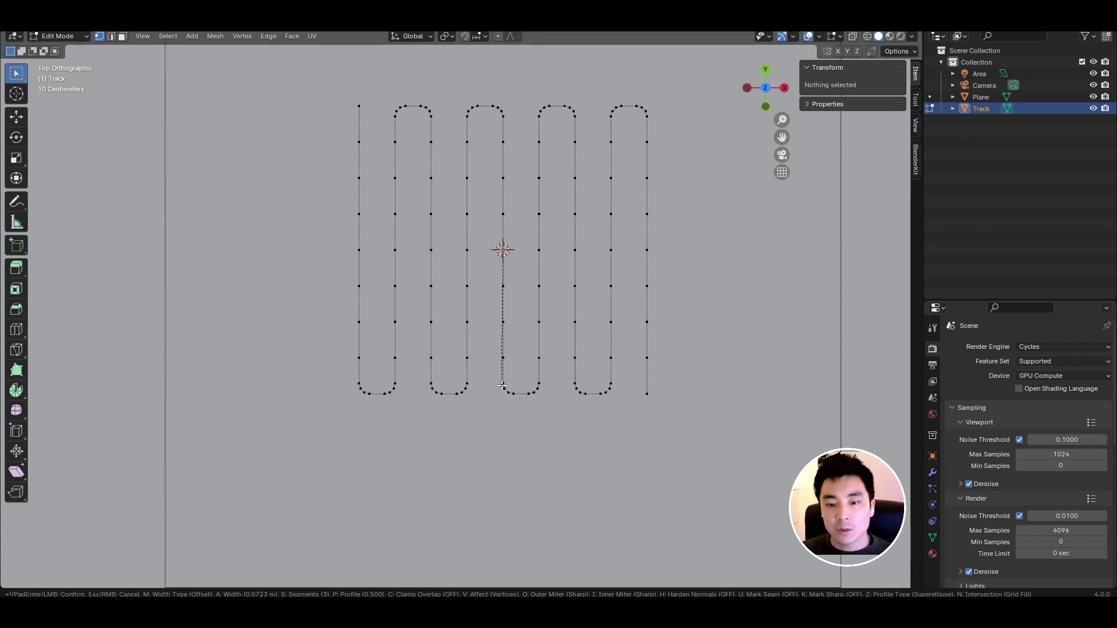
{"action": "left_click", "coordinate": [502, 385]}
{"action": "middle_click_drag", "start_coordinate": [502, 385], "coordinate": [505, 351]}
{"action": "key", "text": "Tab"}
{"action": "key", "text": "n"}
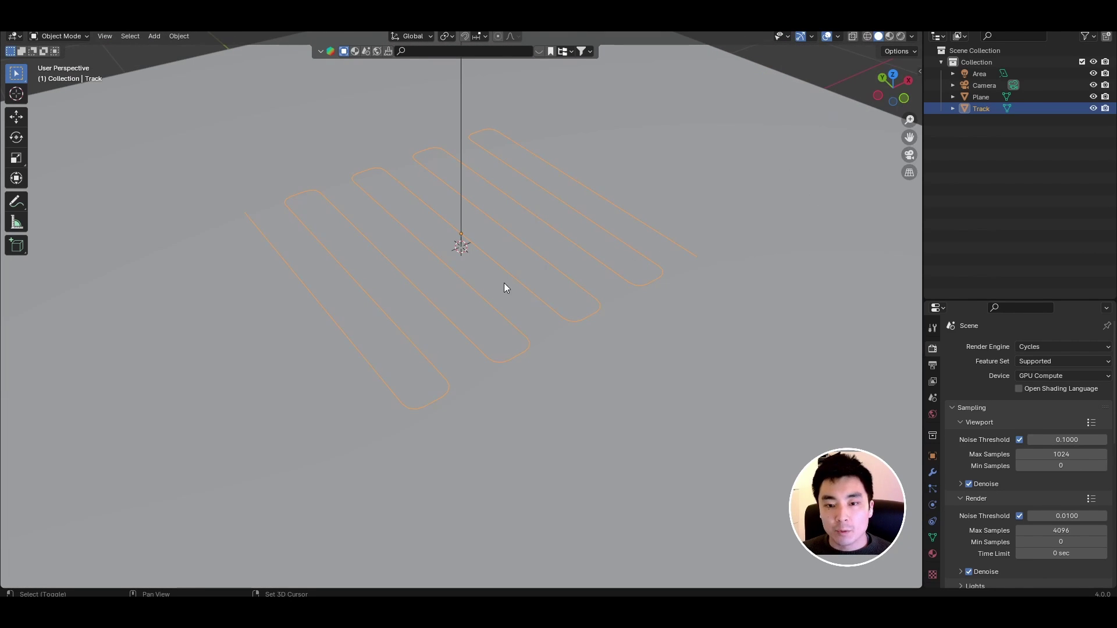
Step: Create a new Geometry Nodes setup on the Track object
{"action": "middle_click_drag", "start_coordinate": [504, 282], "coordinate": [661, 274], "text": "shift"}
{"action": "left_click", "coordinate": [315, 41]}
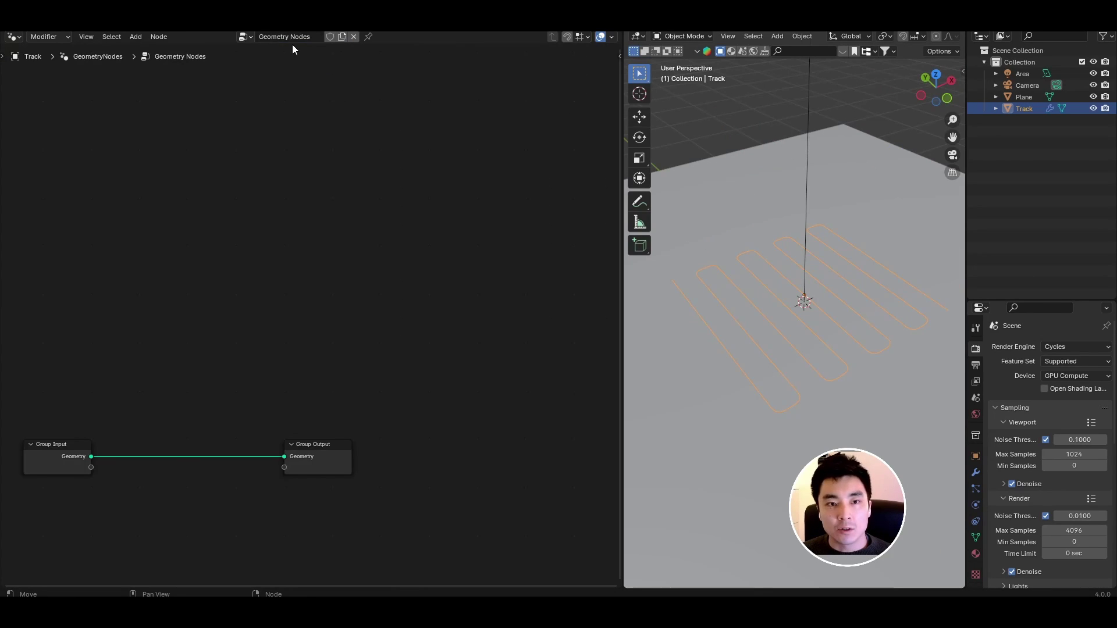
{"action": "middle_click_drag", "start_coordinate": [347, 370], "coordinate": [449, 221]}
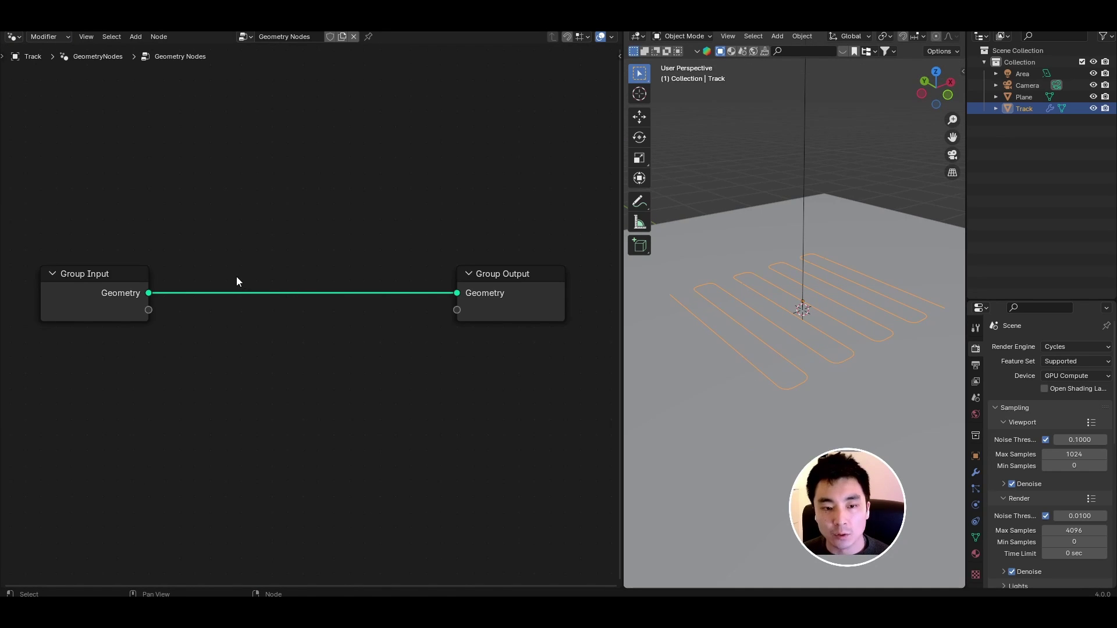
Step: Insert Mesh to Curve and Trim Curve nodes between Group Input and Group Output
{"action": "key", "text": "shift+a"}
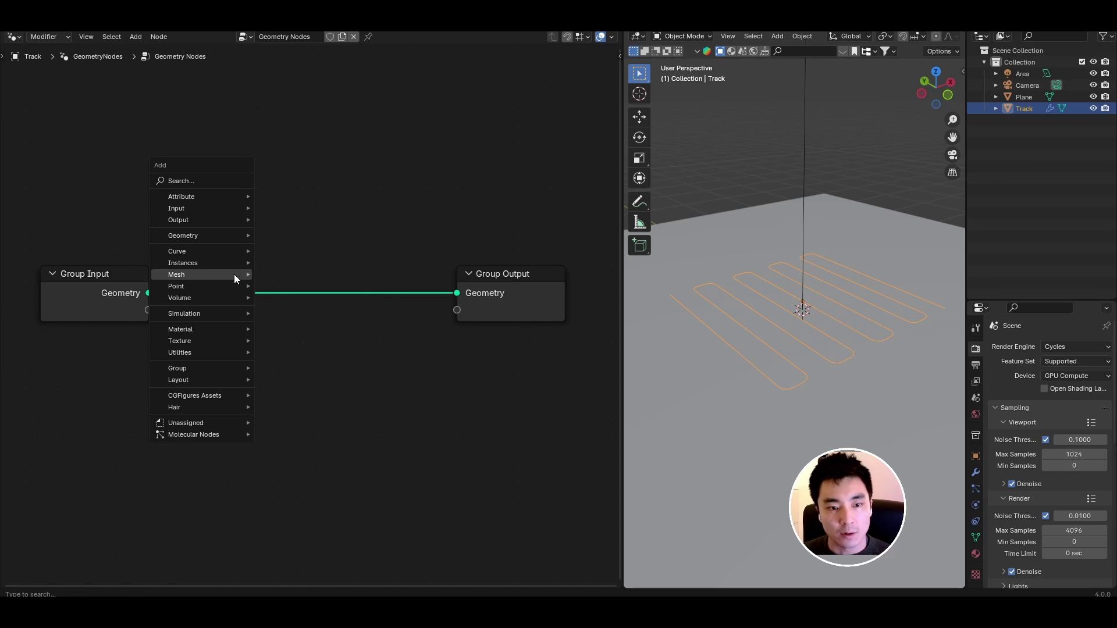
{"action": "left_click", "coordinate": [207, 183]}
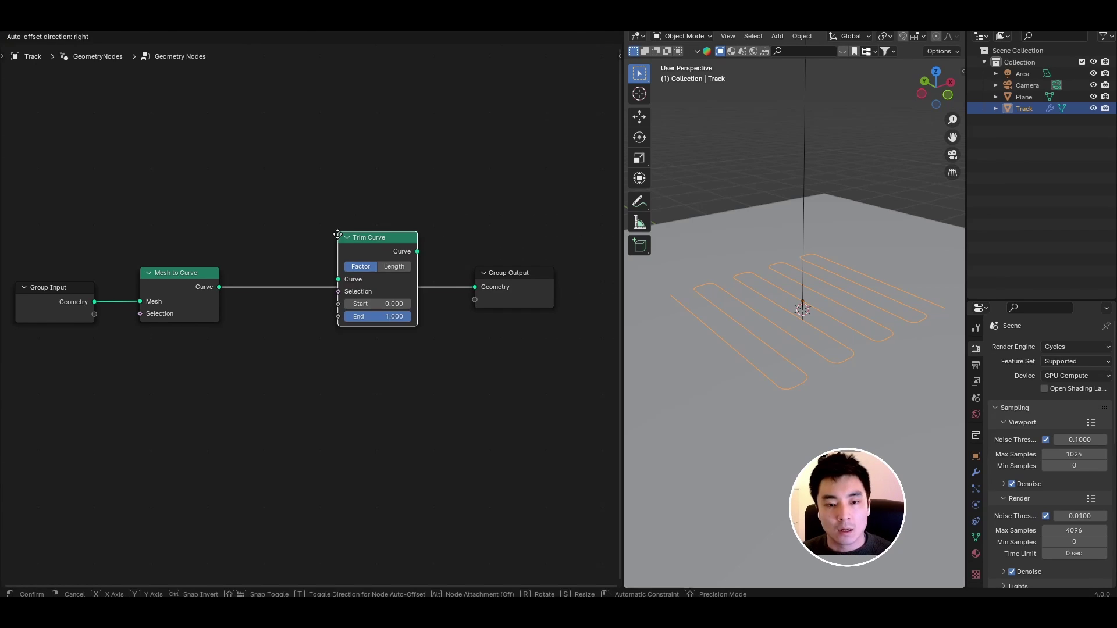
{"action": "left_click", "coordinate": [362, 306]}
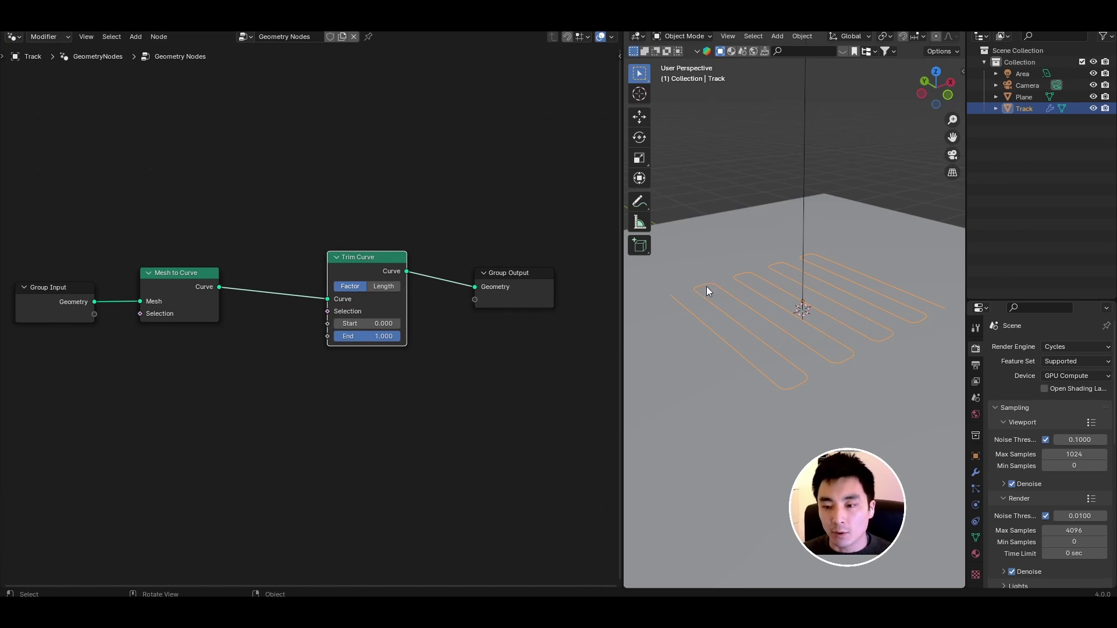
Step: Try varying the Trim Curve node's End factor to check its effect on the path
{"action": "mouse_move", "coordinate": [387, 336]}
{"action": "left_mouse_down"}
{"action": "mouse_move", "coordinate": [335, 336]}
{"action": "mouse_move", "coordinate": [400, 337]}
{"action": "left_mouse_up"}
{"action": "middle_click_drag", "start_coordinate": [716, 288], "coordinate": [690, 364]}
{"action": "scroll", "coordinate": [364, 284], "scroll_direction": "up", "scroll_amount": 1}
{"action": "scroll", "coordinate": [365, 284], "scroll_direction": "up", "scroll_amount": 2}
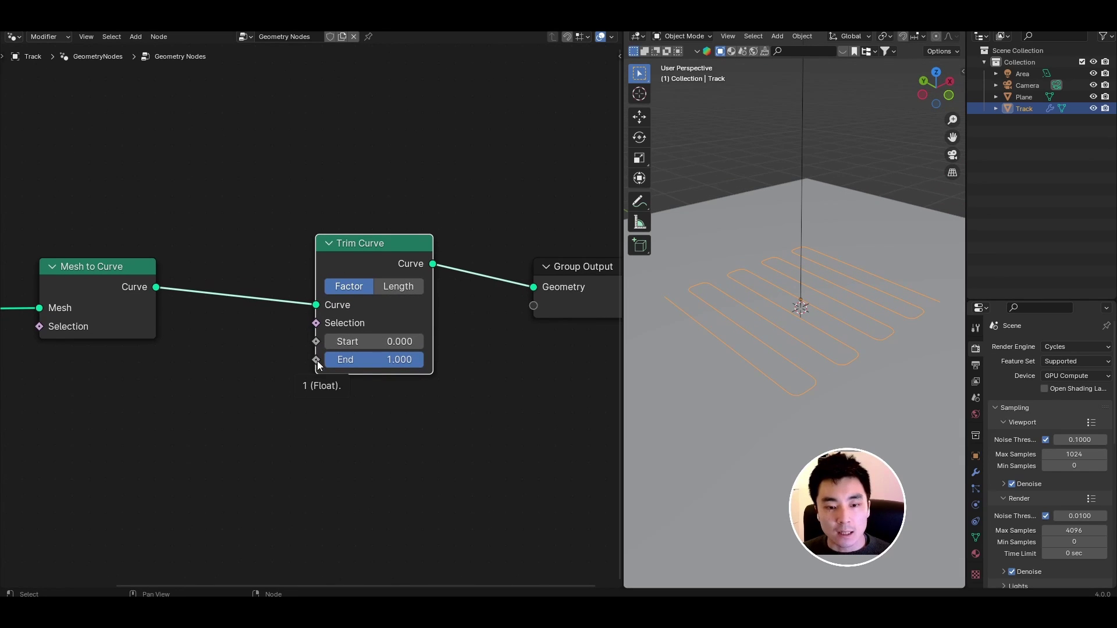
Step: Feed Trim Curve's End from a Math node set to Floored Modulo with a second value of 1
{"action": "left_click_drag", "start_coordinate": [316, 360], "coordinate": [248, 394]}
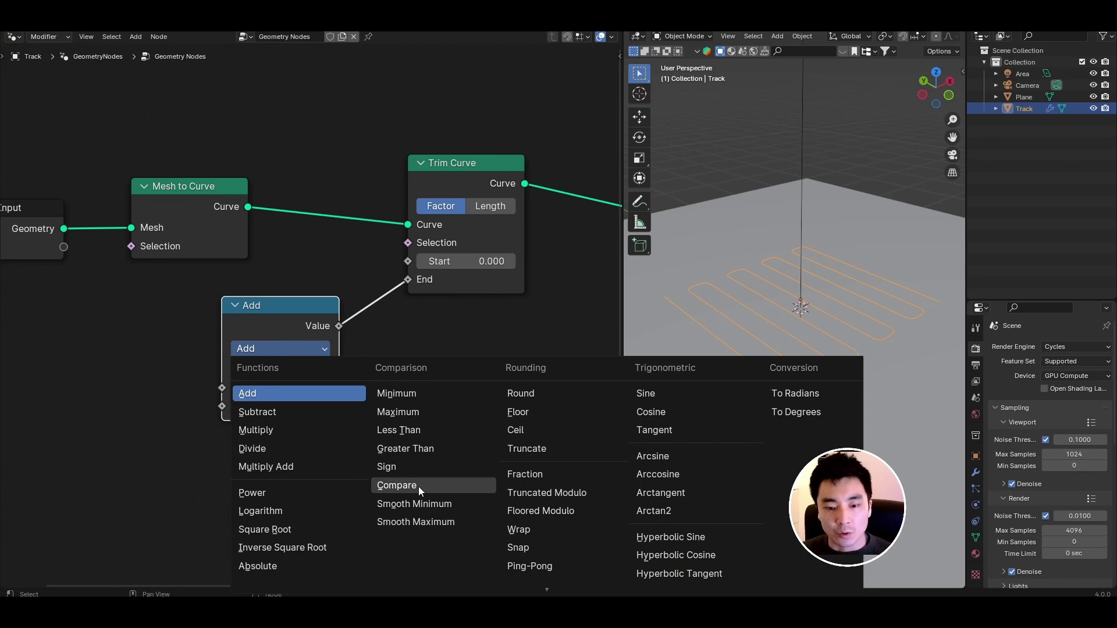
{"action": "left_click", "coordinate": [541, 510]}
{"action": "double_click", "coordinate": [378, 371]}
{"action": "type", "text": "1"}
{"action": "key", "text": "Return"}
Step: Connect a new Value node to the first input of the Floored Modulo node
{"action": "left_click_drag", "start_coordinate": [321, 353], "coordinate": [227, 373]}
{"action": "type", "text": "val"}
{"action": "key", "text": "Return"}
{"action": "middle_click_drag", "start_coordinate": [204, 406], "coordinate": [277, 396]}
{"action": "scroll", "coordinate": [277, 396], "scroll_direction": "up", "scroll_amount": 1}
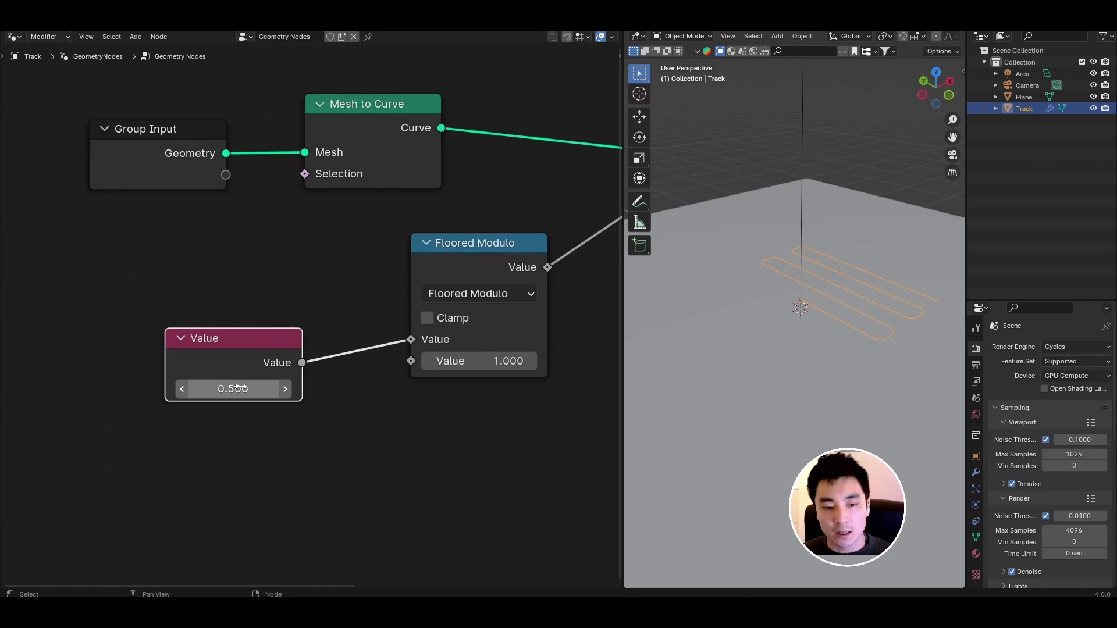
Step: Drive the Value node with the expression #frame/400 and play the animation to check the path's growth
{"action": "left_click", "coordinate": [234, 391]}
{"action": "key", "text": "BackSpace"}
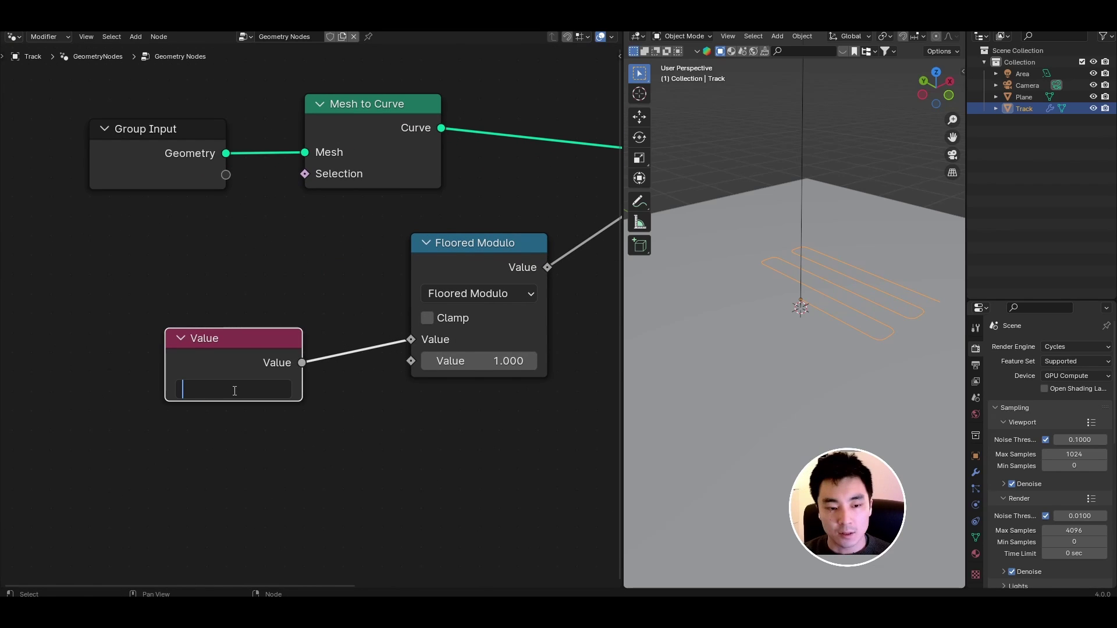
{"action": "type", "text": "#frame/"}
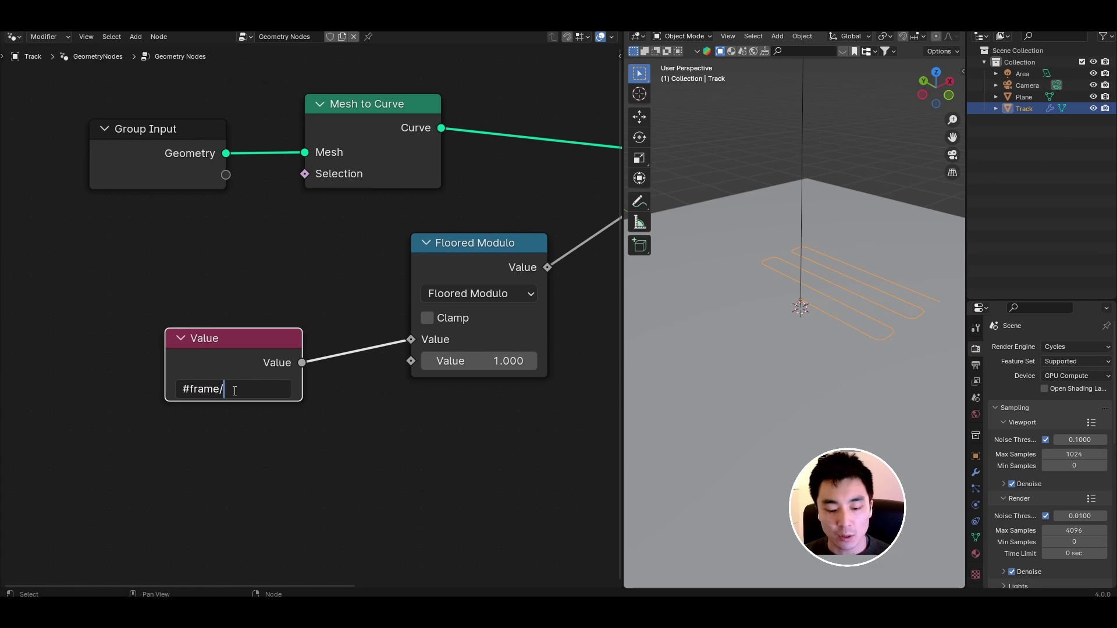
{"action": "type", "text": "400"}
{"action": "key", "text": "Return"}
{"action": "scroll", "coordinate": [341, 277], "scroll_direction": "down", "scroll_amount": 3}
{"action": "key", "text": "space"}
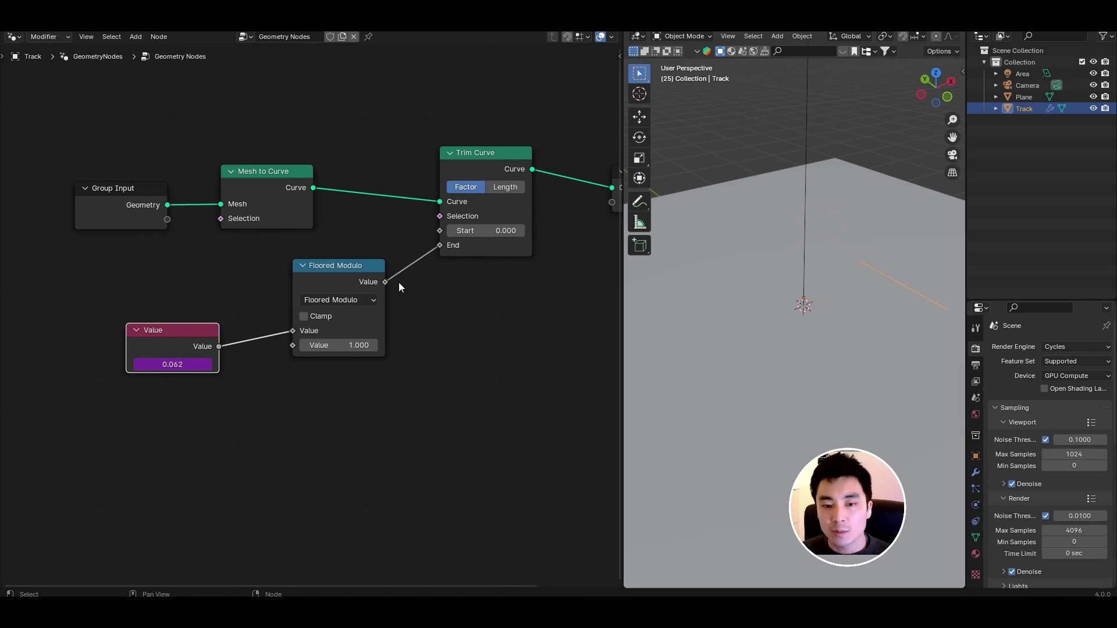
Step: Make room before Group Output and insert a Set Position node after Trim Curve
{"action": "left_click_drag", "start_coordinate": [183, 345], "coordinate": [222, 337]}
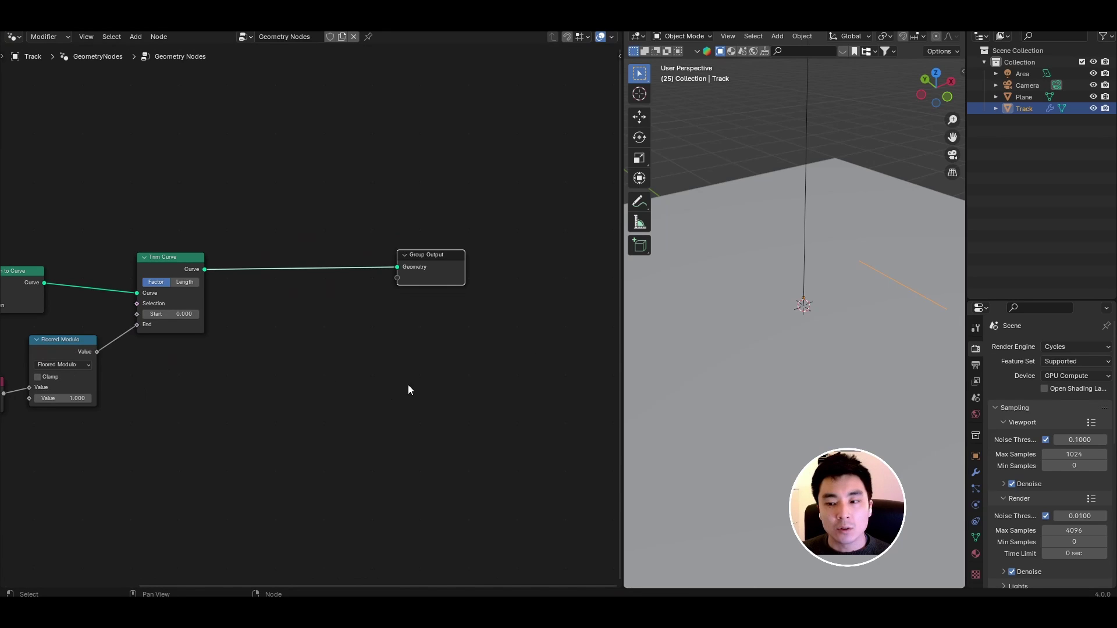
{"action": "middle_click_drag", "start_coordinate": [806, 354], "coordinate": [761, 286]}
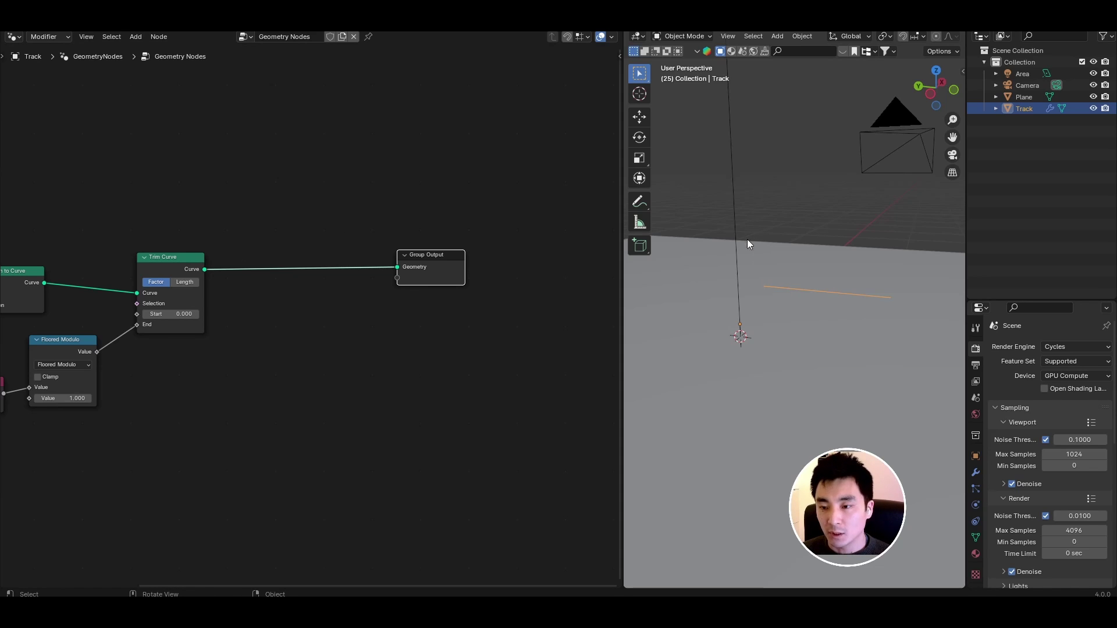
{"action": "left_click_drag", "start_coordinate": [326, 289], "coordinate": [561, 286]}
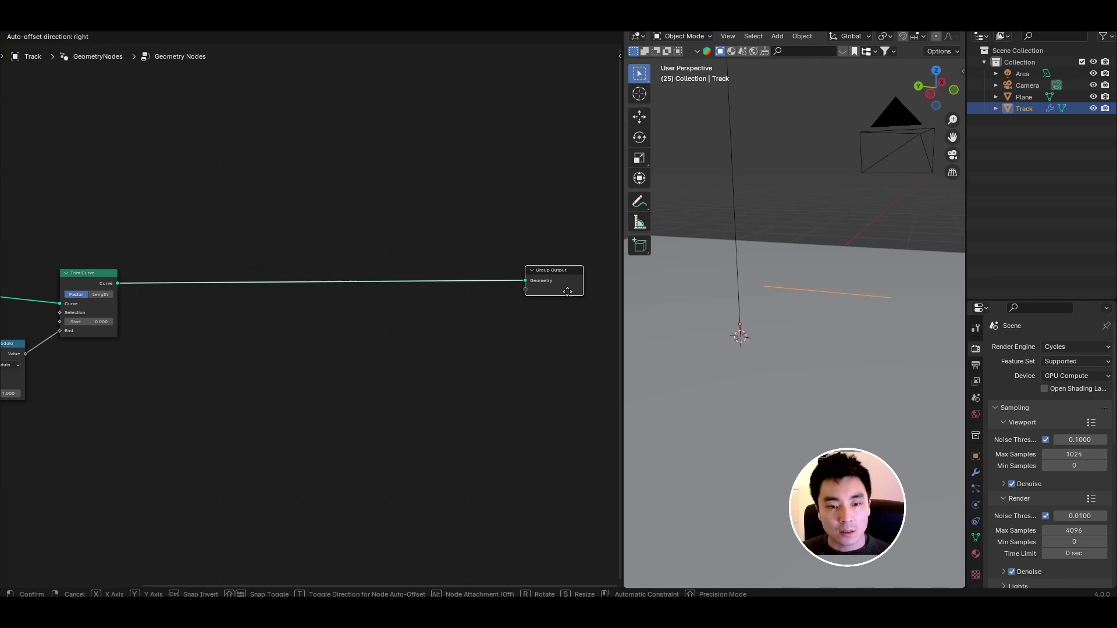
{"action": "key", "text": "shift+a"}
{"action": "left_click", "coordinate": [288, 259]}
{"action": "type", "text": "d"}
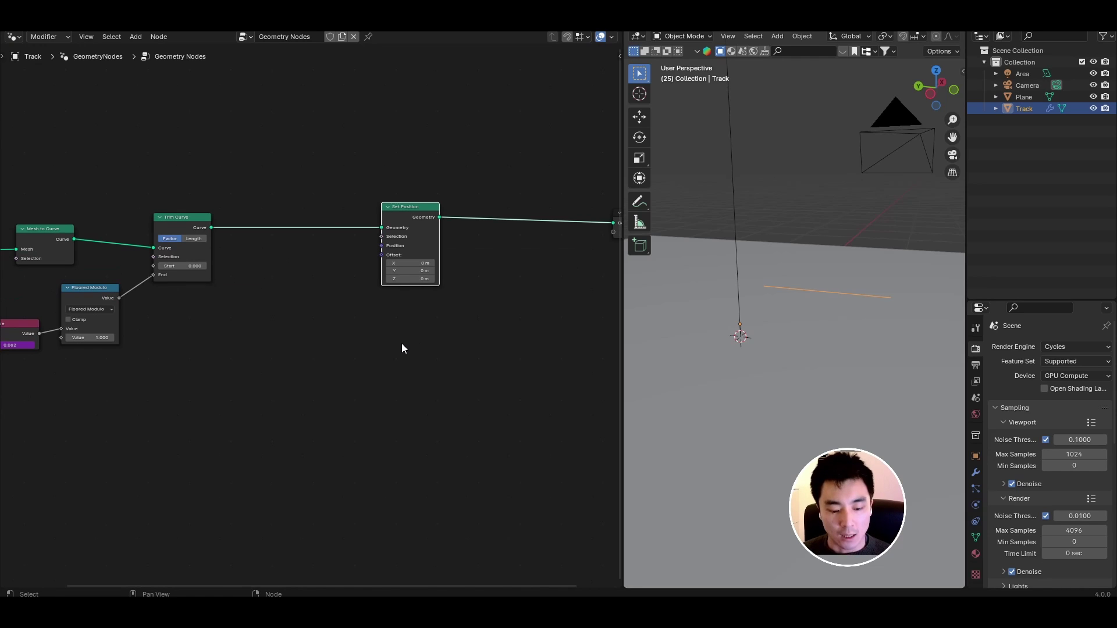
Step: Add an Endpoint Selection node with Start Size 0 and connect it to Set Position's Selection
{"action": "key", "text": "shift+a"}
{"action": "left_click", "coordinate": [385, 334]}
{"action": "type", "text": "e"}
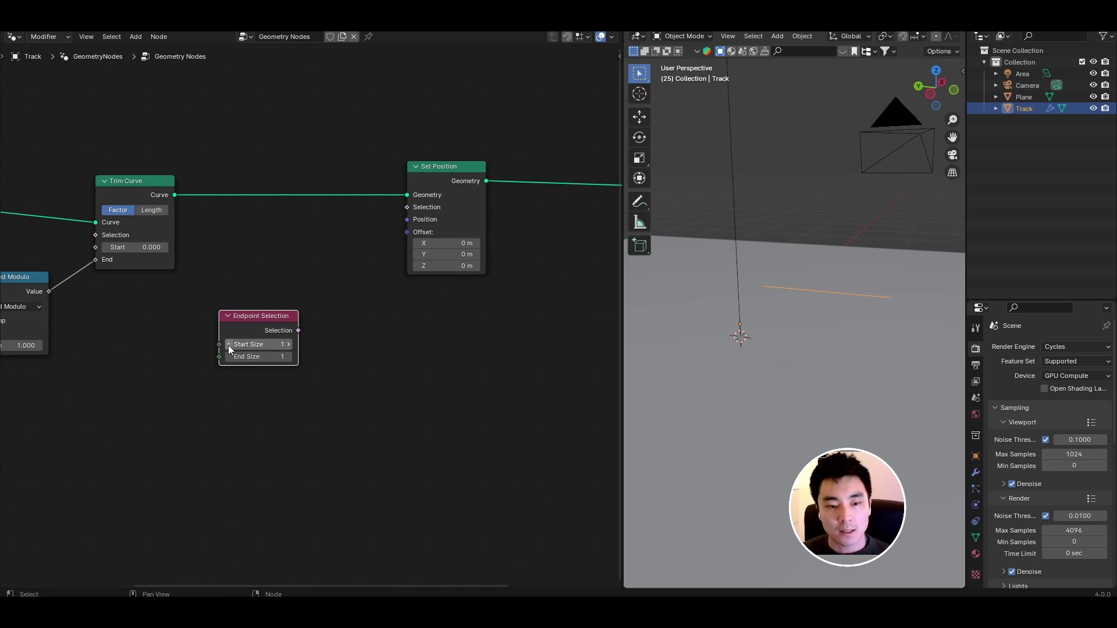
{"action": "left_click", "coordinate": [228, 344]}
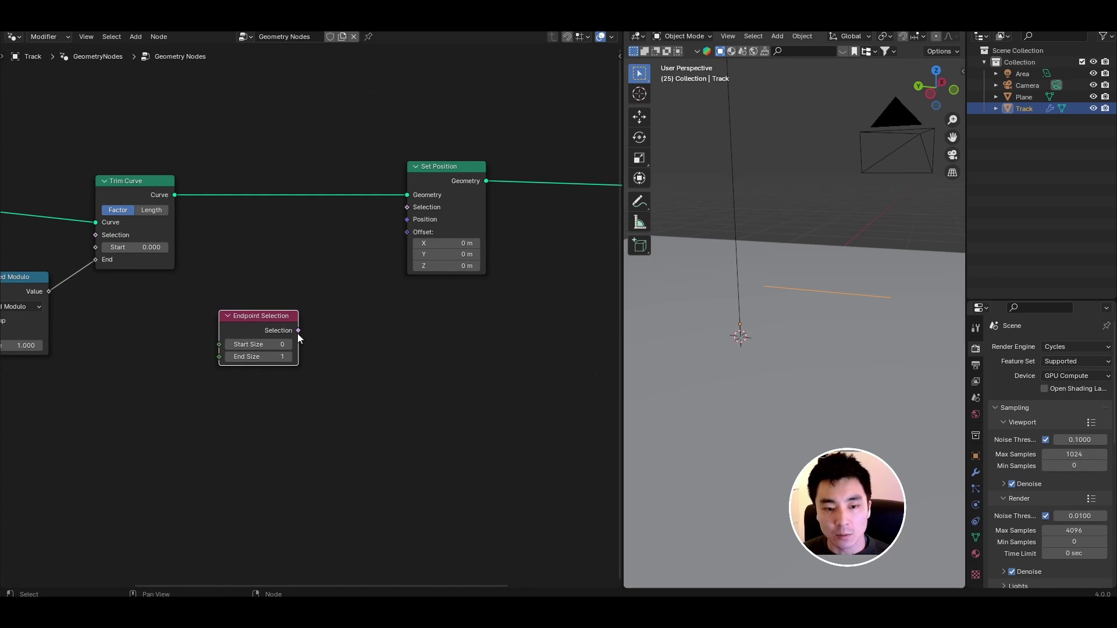
{"action": "left_click_drag", "start_coordinate": [298, 331], "coordinate": [407, 207]}
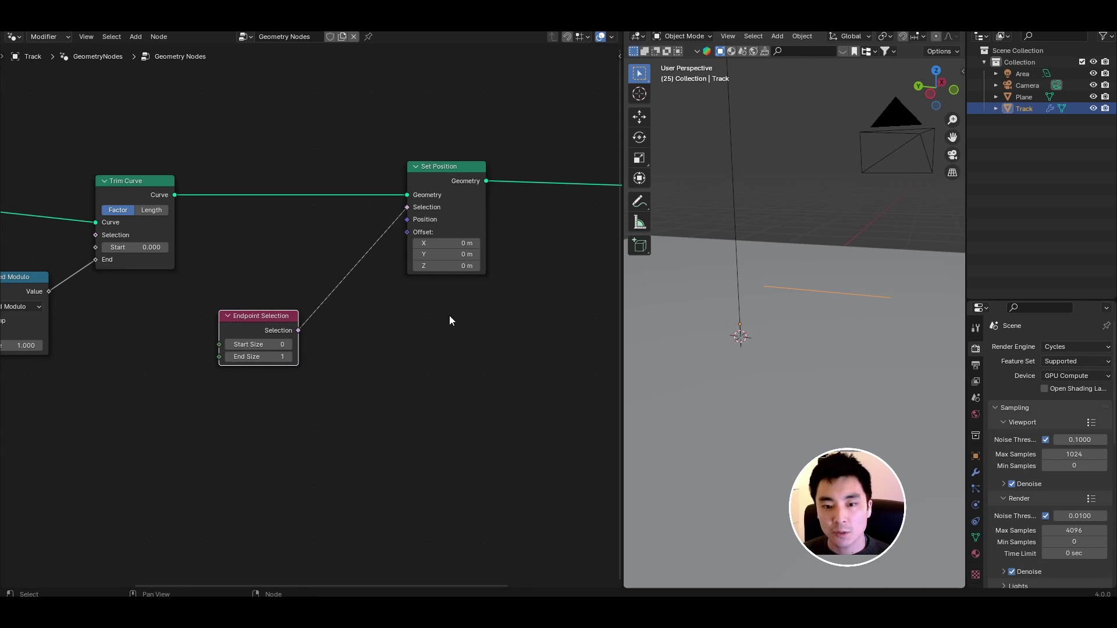
Step: Set the Set Position node's Z offset to 0.3 m and play the animation to check the raised endpoint
{"action": "left_click", "coordinate": [477, 266]}
{"action": "left_click", "coordinate": [478, 266]}
{"action": "left_click", "coordinate": [477, 266]}
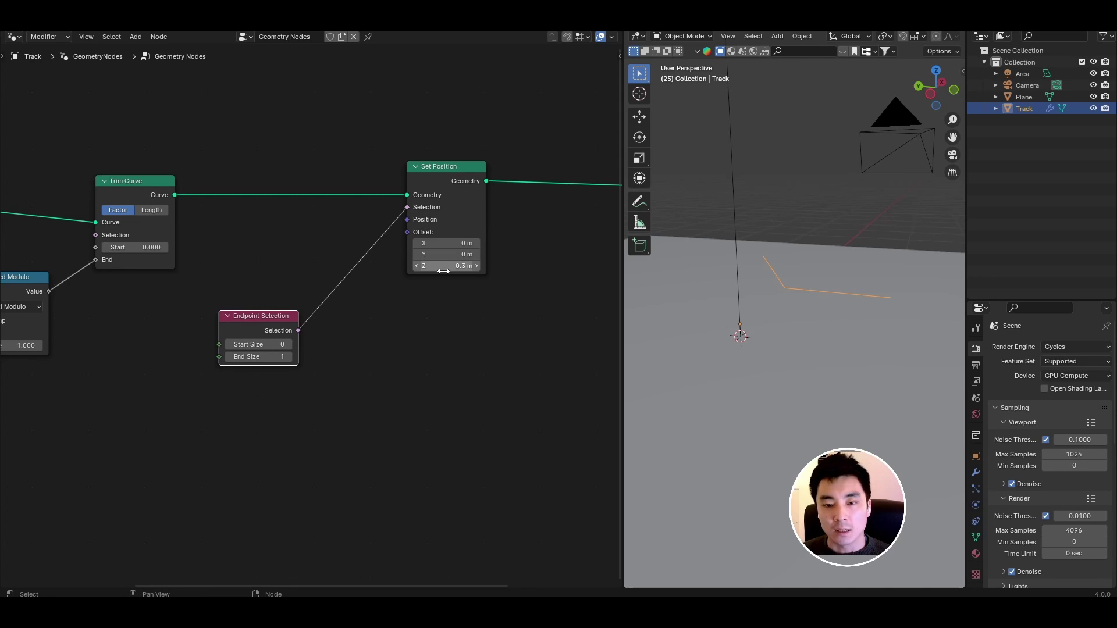
{"action": "scroll", "coordinate": [414, 296], "scroll_direction": "up", "scroll_amount": 2}
{"action": "middle_click_drag", "start_coordinate": [742, 336], "coordinate": [817, 292]}
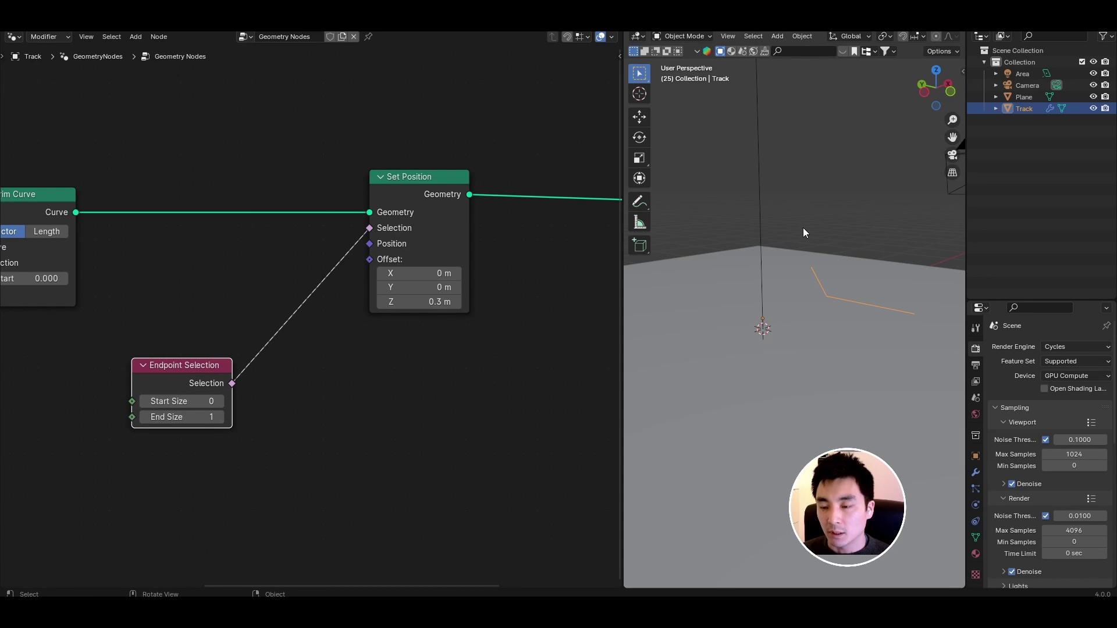
{"action": "key", "text": "space"}
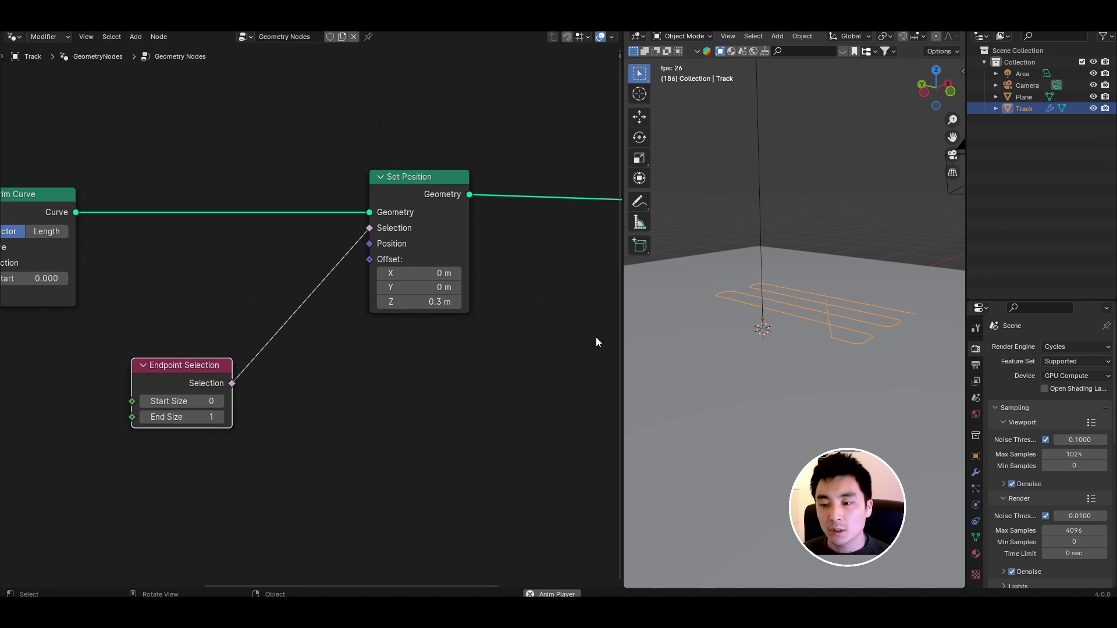
Step: Stop the animation and examine the vertical alignment of the curve's raised endpoint from several angles
{"action": "scroll", "coordinate": [389, 319], "scroll_direction": "down", "scroll_amount": 1}
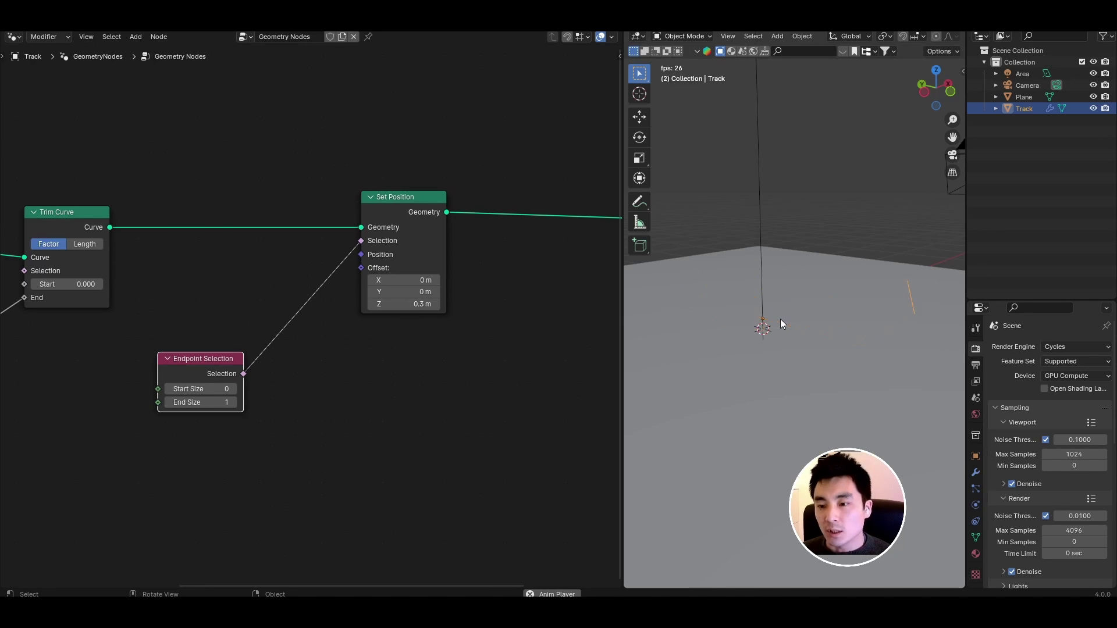
{"action": "middle_click_drag", "start_coordinate": [781, 319], "coordinate": [797, 314]}
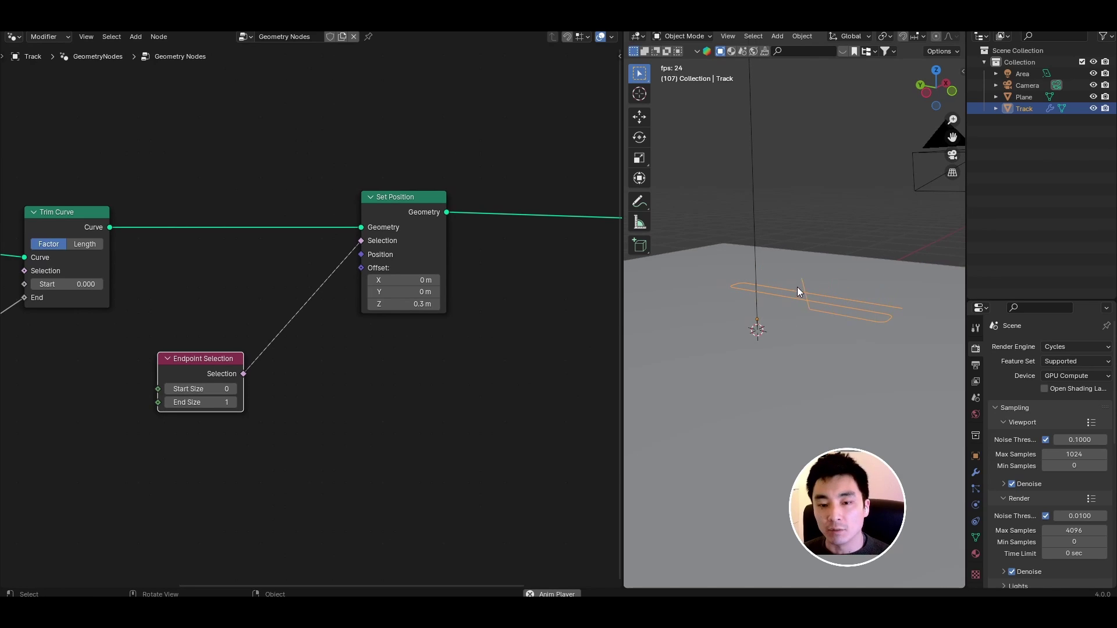
{"action": "middle_click_drag", "start_coordinate": [793, 328], "coordinate": [778, 306]}
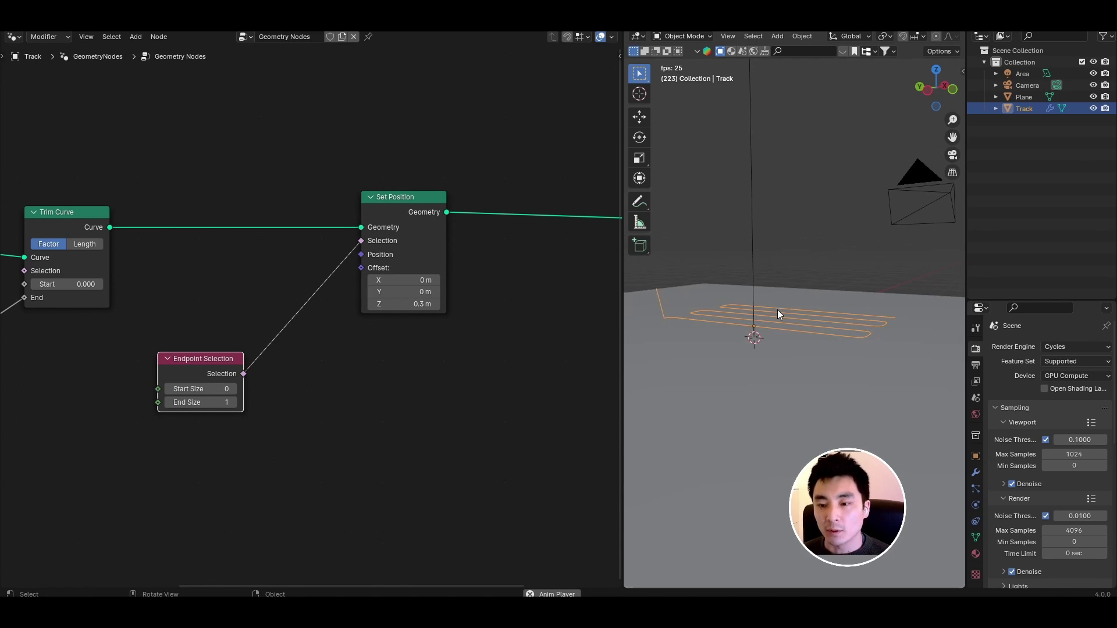
{"action": "key", "text": "Escape"}
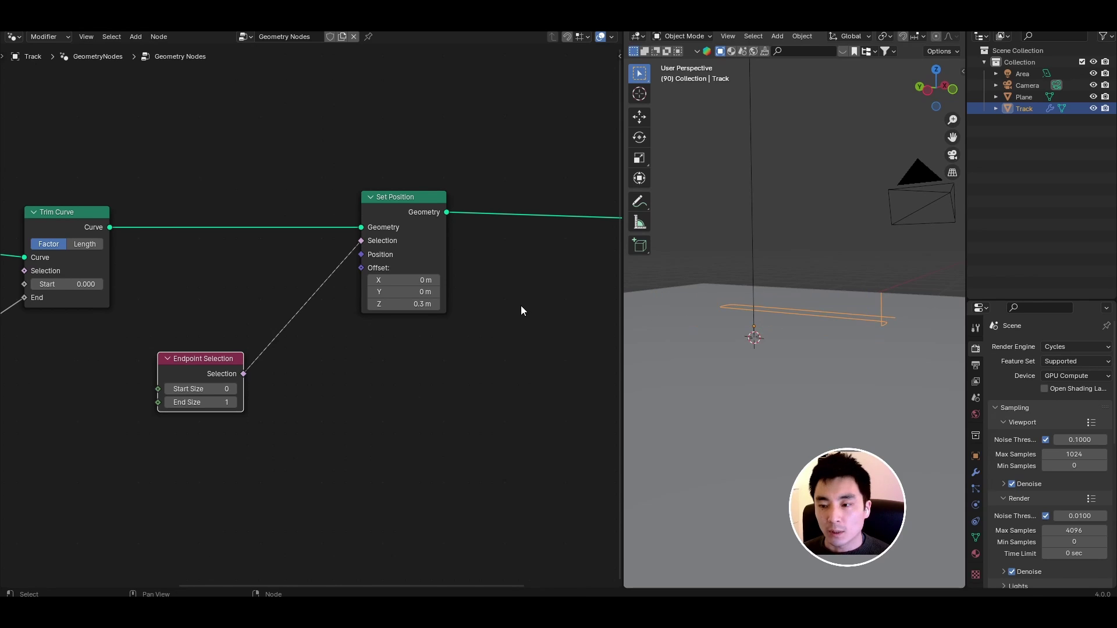
{"action": "scroll", "coordinate": [337, 307], "scroll_direction": "down", "scroll_amount": 1}
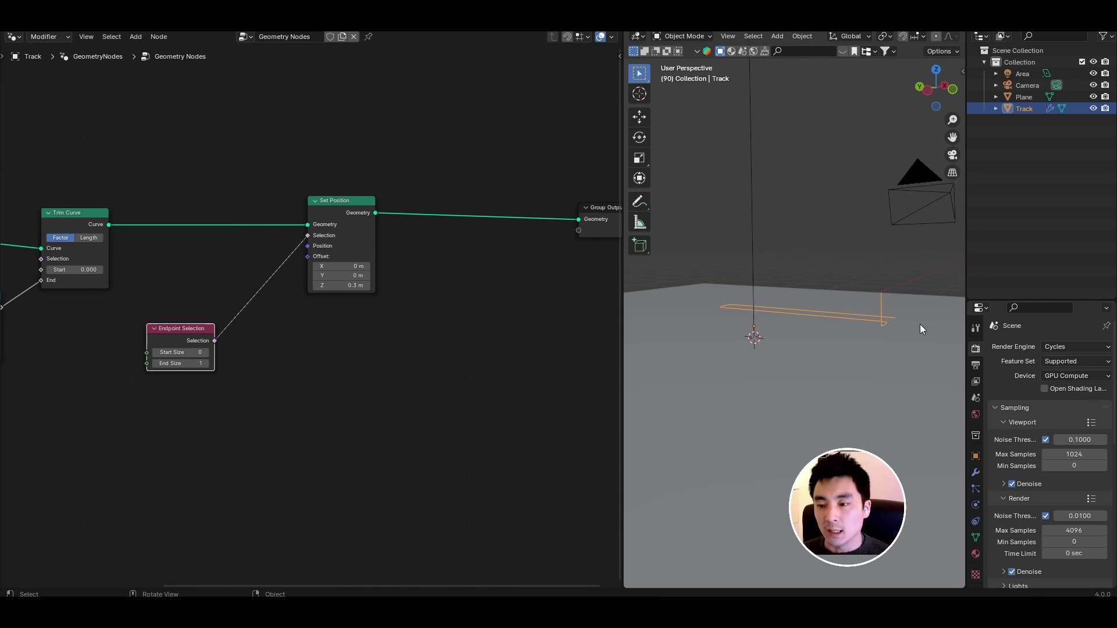
{"action": "middle_click_drag", "start_coordinate": [898, 334], "coordinate": [815, 333]}
{"action": "middle_click_drag", "start_coordinate": [935, 344], "coordinate": [845, 334], "text": "shift"}
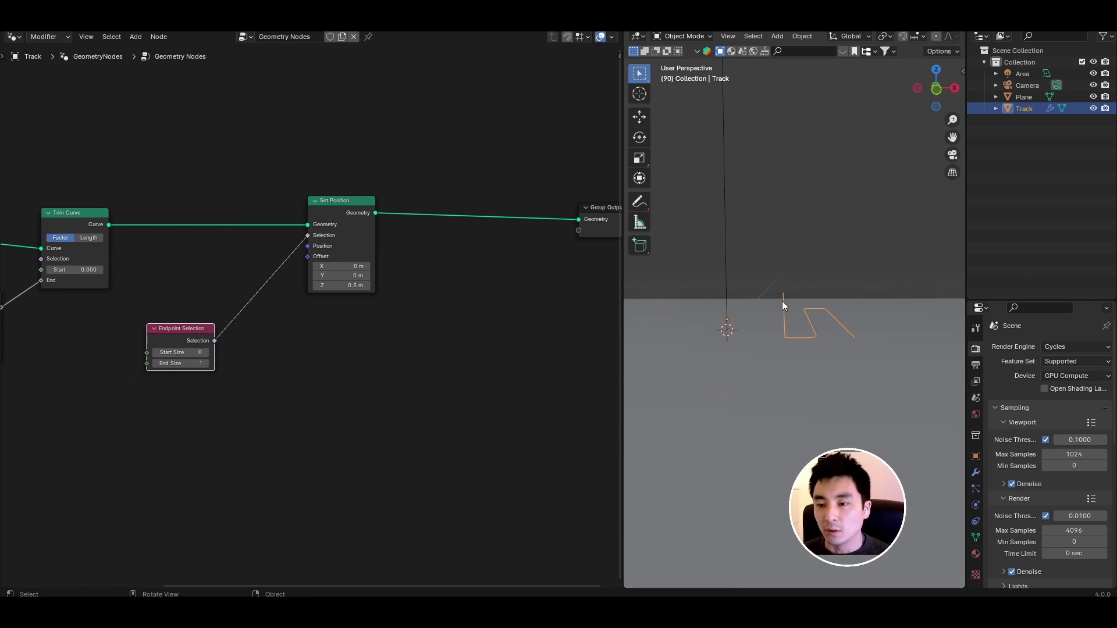
{"action": "middle_click_drag", "start_coordinate": [782, 301], "coordinate": [793, 354]}
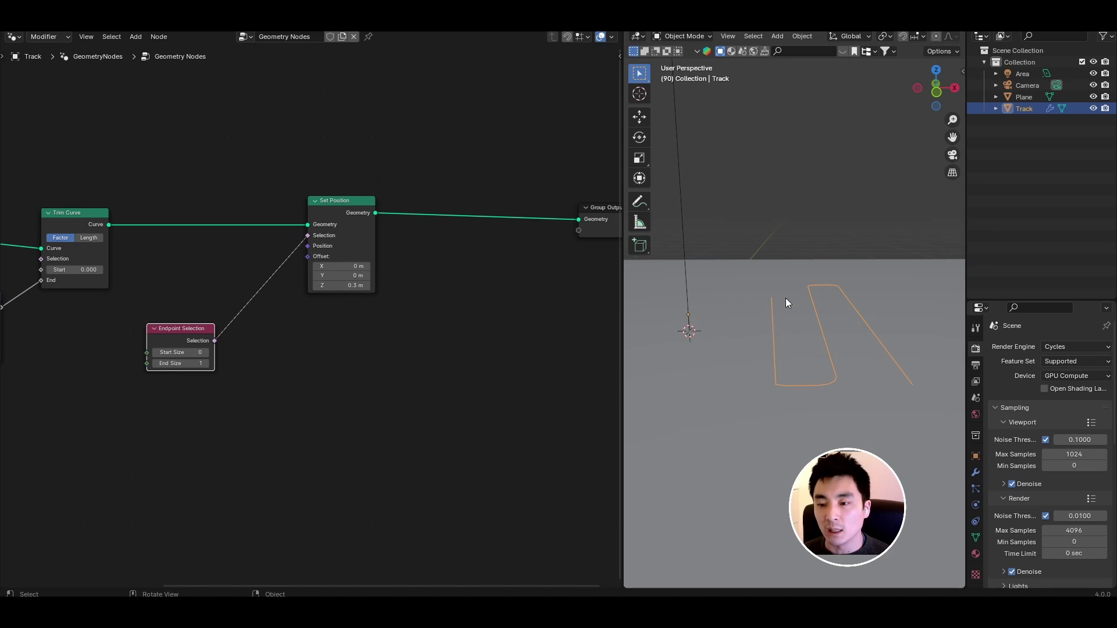
Step: Move the Group Output, Set Position and Endpoint Selection nodes away from Trim Curve to make room between them
{"action": "scroll", "coordinate": [269, 334], "scroll_direction": "down", "scroll_amount": 2}
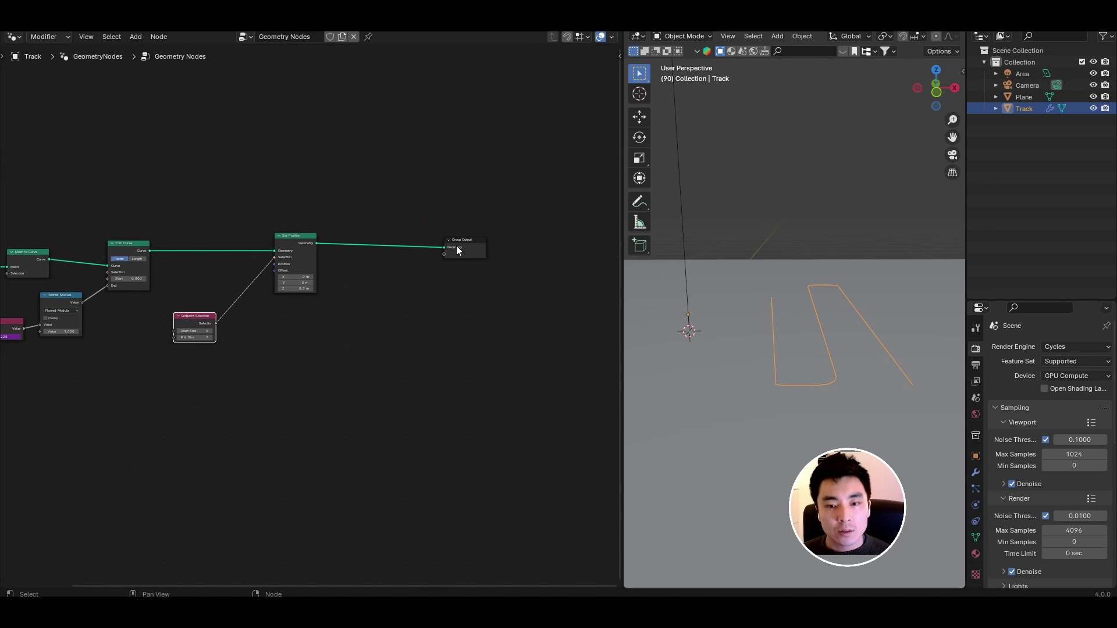
{"action": "left_click_drag", "start_coordinate": [459, 249], "coordinate": [512, 245]}
{"action": "left_click_drag", "start_coordinate": [296, 251], "coordinate": [457, 250]}
{"action": "left_click_drag", "start_coordinate": [198, 324], "coordinate": [377, 278]}
{"action": "middle_click_drag", "start_coordinate": [710, 336], "coordinate": [766, 366]}
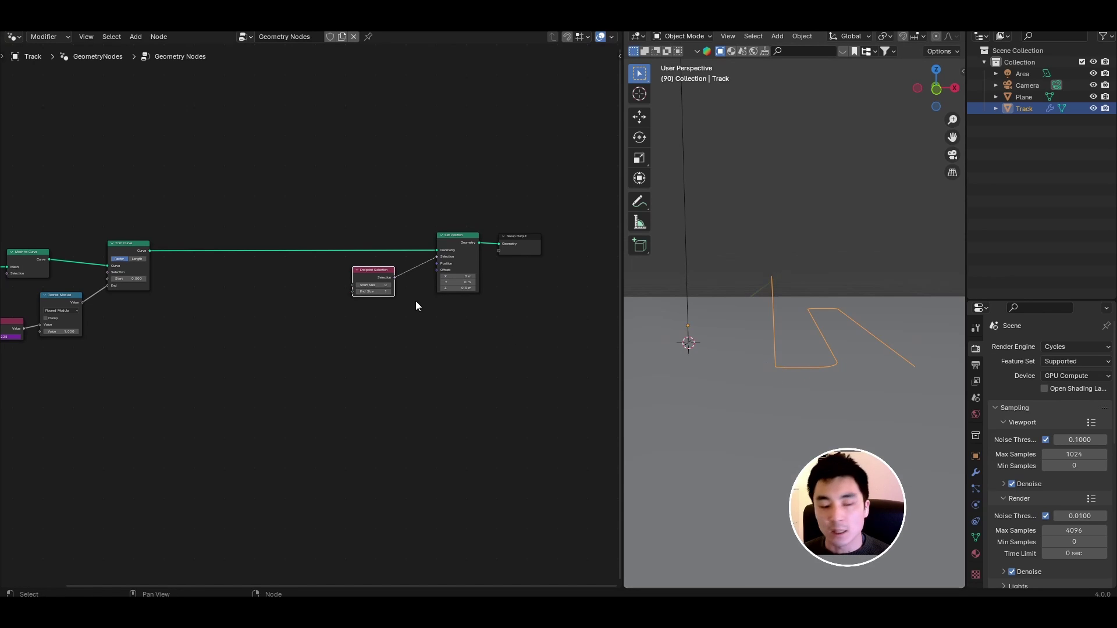
Step: Feed Trim Curve's output into a new Attribute Statistic node and connect an ID node to its Attribute input
{"action": "left_click_drag", "start_coordinate": [150, 250], "coordinate": [200, 284]}
{"action": "type", "text": "at"}
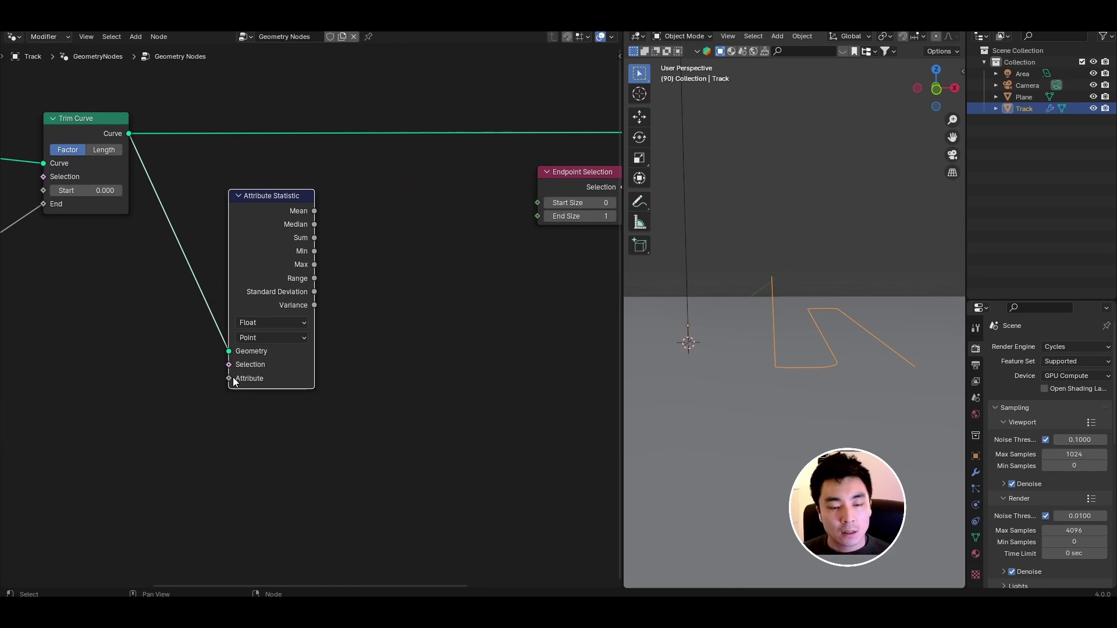
{"action": "left_click_drag", "start_coordinate": [231, 378], "coordinate": [176, 403]}
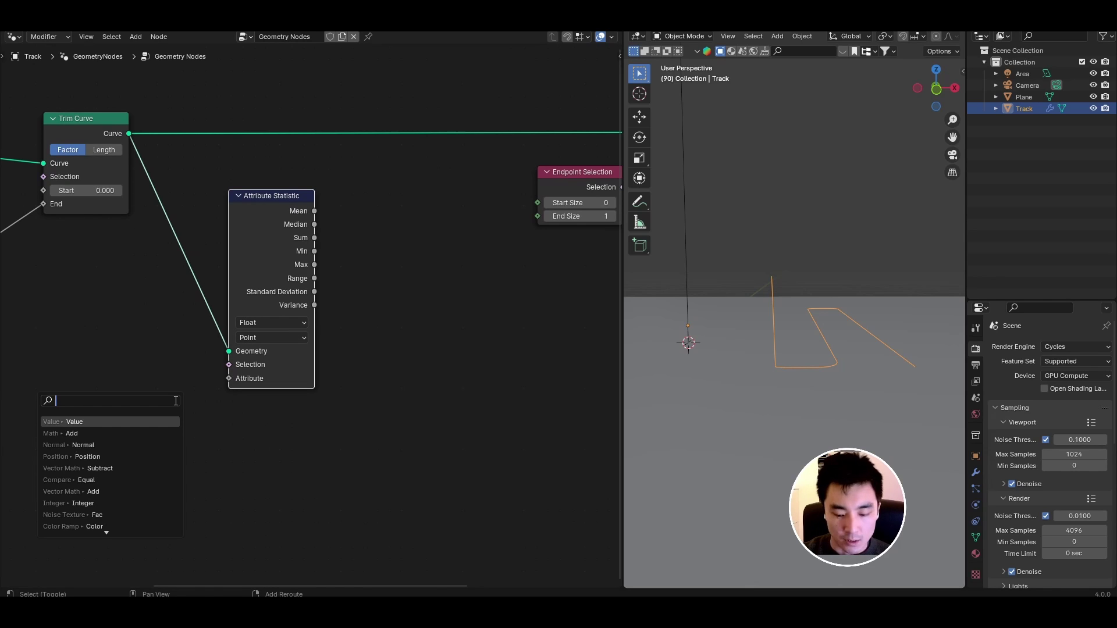
{"action": "type", "text": "id"}
{"action": "key", "text": "Return"}
Step: Connect Attribute Statistic's Max to a new Math node set to Subtract with a value of 1.000
{"action": "left_click_drag", "start_coordinate": [233, 268], "coordinate": [278, 261]}
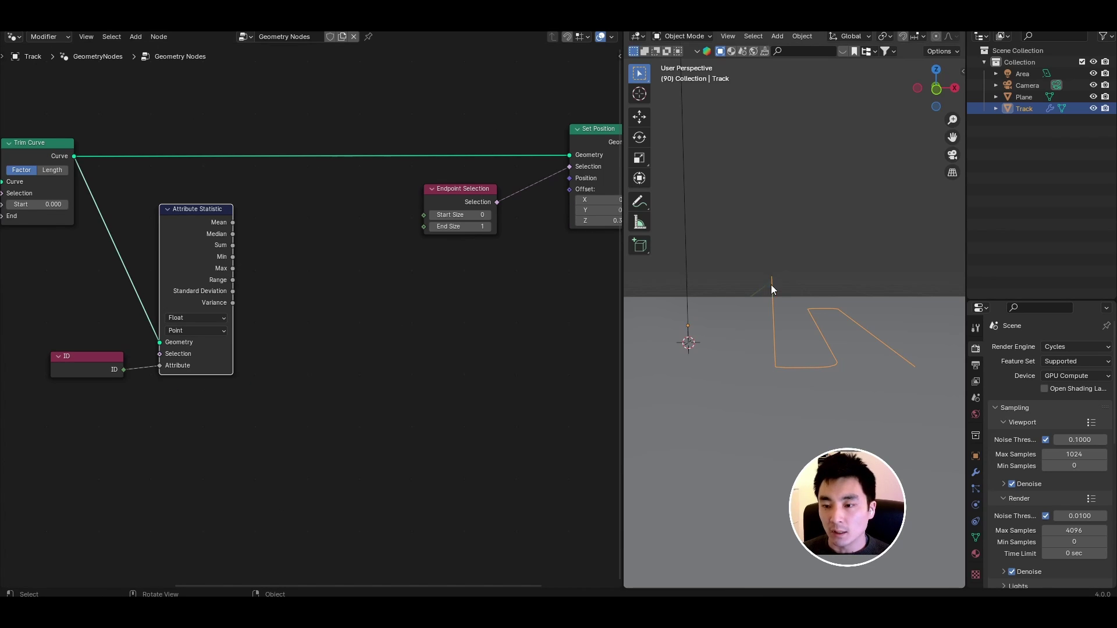
{"action": "left_click_drag", "start_coordinate": [232, 269], "coordinate": [274, 266]}
{"action": "type", "text": "math"}
{"action": "key", "text": "Return"}
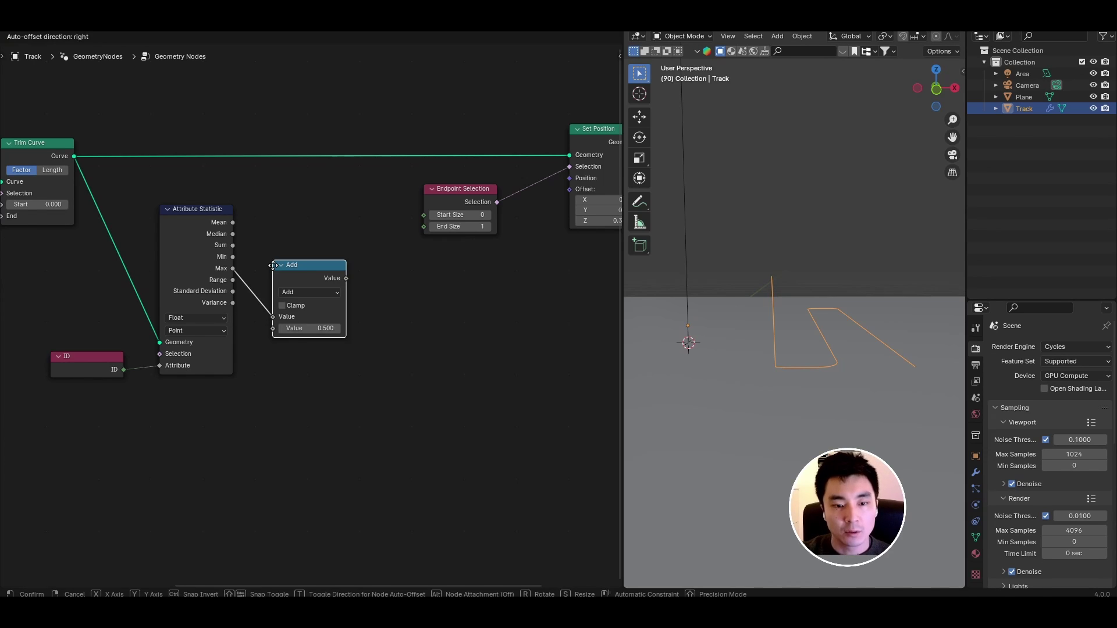
{"action": "left_click", "coordinate": [307, 293]}
{"action": "left_click", "coordinate": [305, 332]}
{"action": "scroll", "coordinate": [310, 311], "scroll_direction": "up", "scroll_amount": 2}
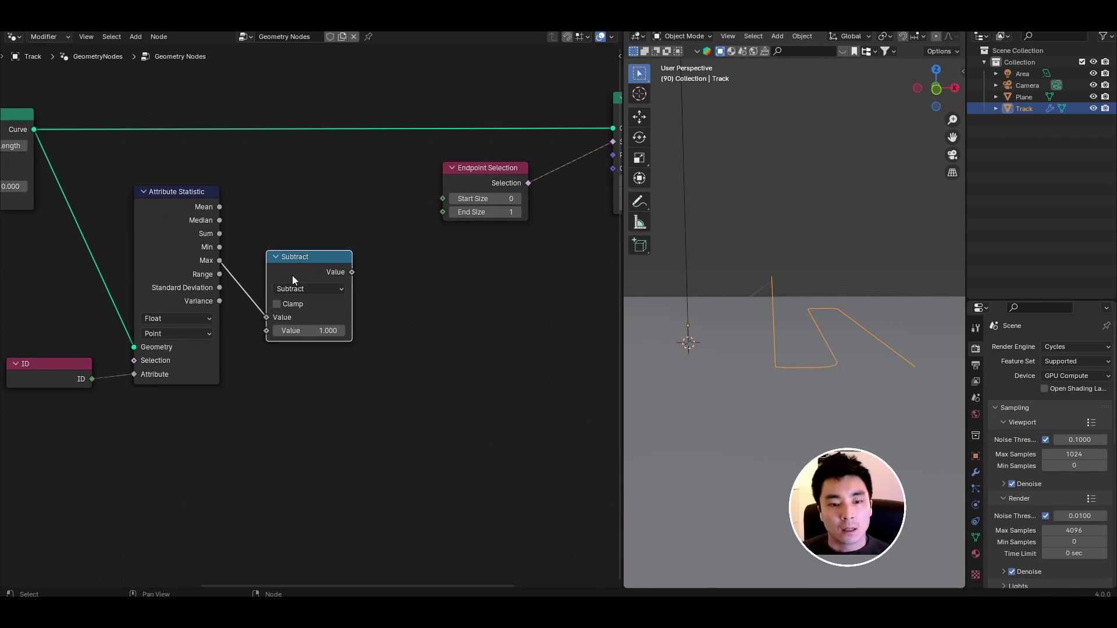
{"action": "left_click_drag", "start_coordinate": [316, 259], "coordinate": [302, 252]}
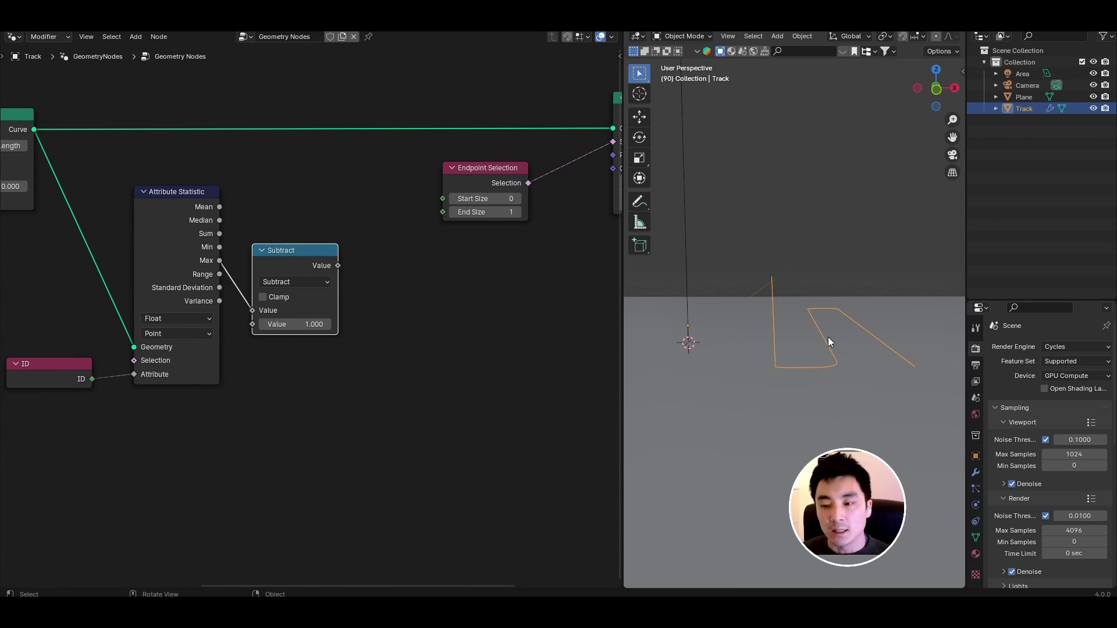
Step: Add an Evaluate at Index node set to Vector and connect the Subtract result to its Index
{"action": "middle_click_drag", "start_coordinate": [366, 326], "coordinate": [341, 322]}
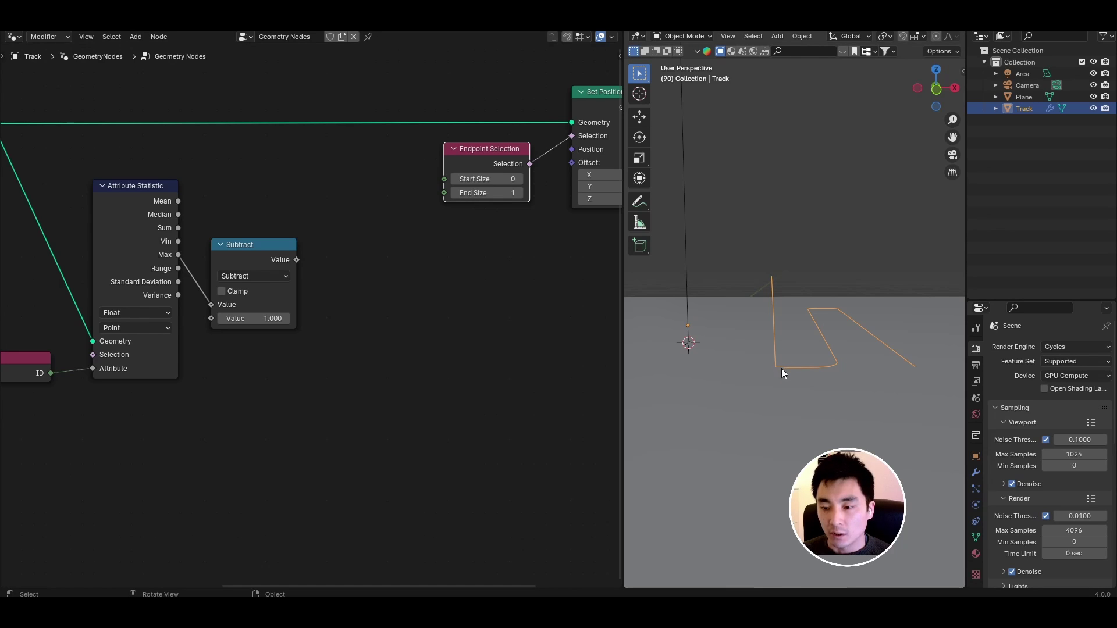
{"action": "key", "text": "shift+a"}
{"action": "type", "text": "evaluate"}
{"action": "key", "text": "Return"}
{"action": "left_click", "coordinate": [322, 221]}
{"action": "left_click", "coordinate": [366, 261]}
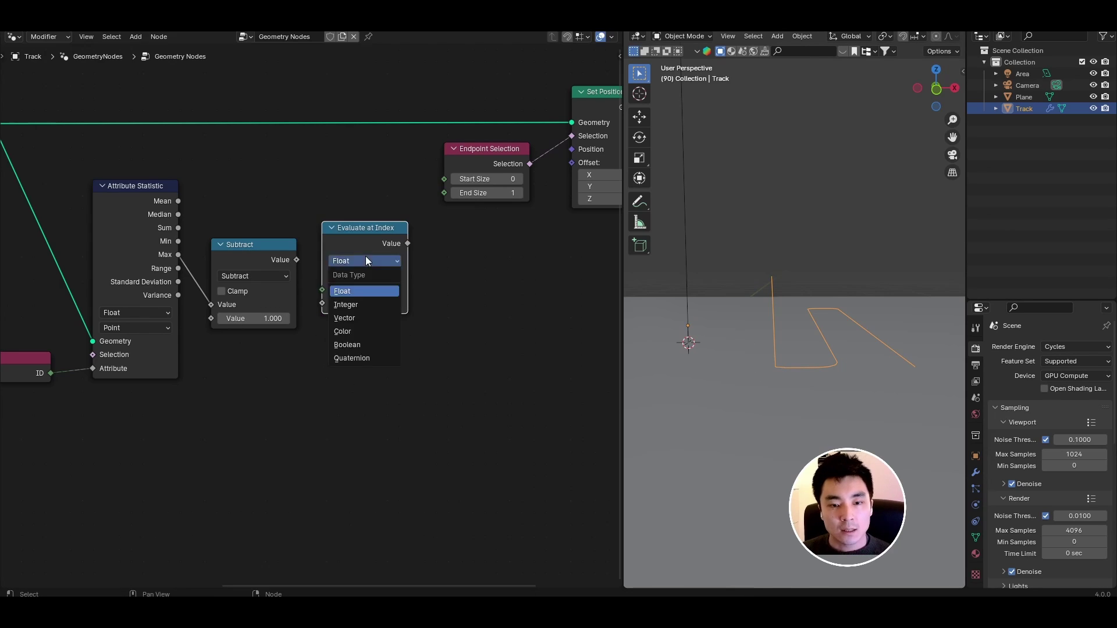
{"action": "left_click", "coordinate": [366, 315]}
{"action": "left_click_drag", "start_coordinate": [297, 260], "coordinate": [295, 253]}
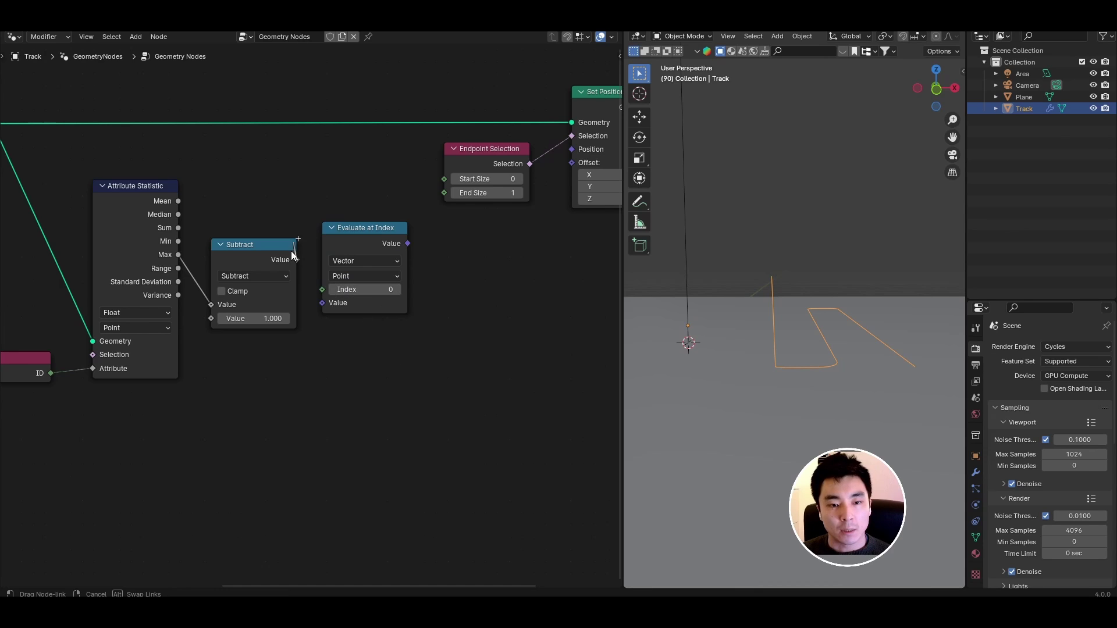
{"action": "left_click_drag", "start_coordinate": [325, 290], "coordinate": [326, 290]}
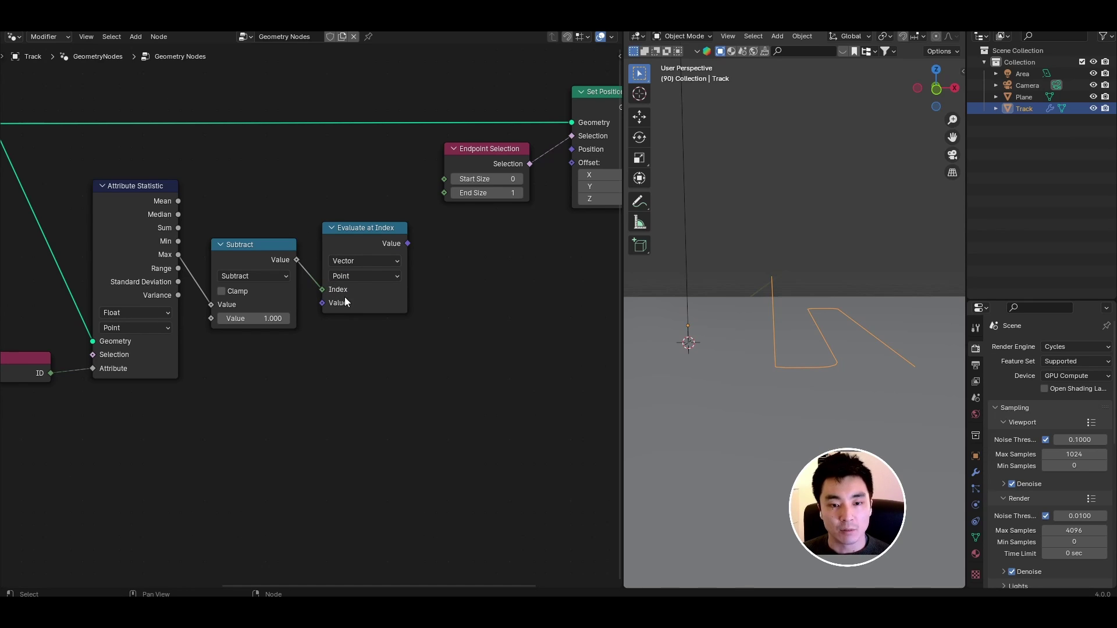
Step: Add a Position node and connect it to the Value input of Evaluate at Index
{"action": "left_click_drag", "start_coordinate": [322, 302], "coordinate": [289, 365]}
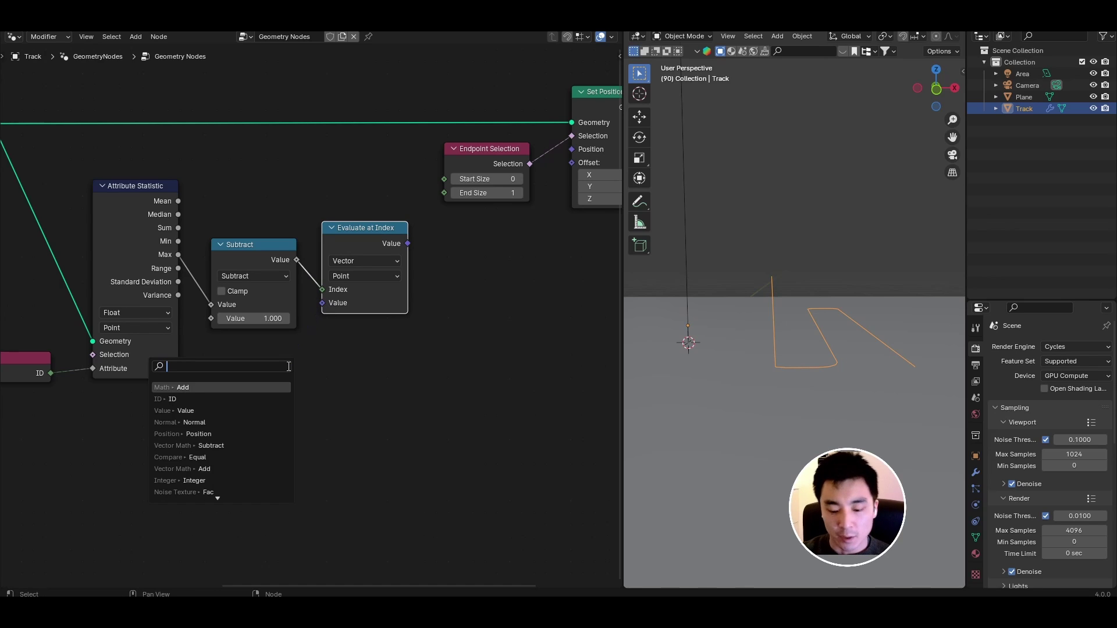
{"action": "type", "text": "pos"}
{"action": "key", "text": "Return"}
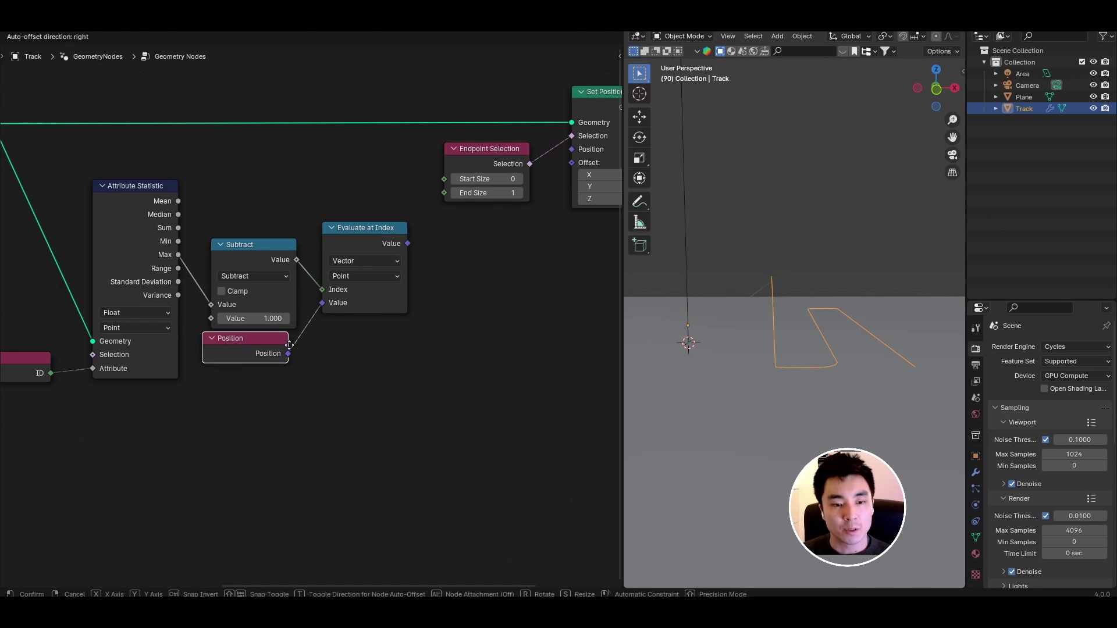
{"action": "left_click", "coordinate": [292, 355]}
{"action": "middle_click_drag", "start_coordinate": [340, 299], "coordinate": [279, 299]}
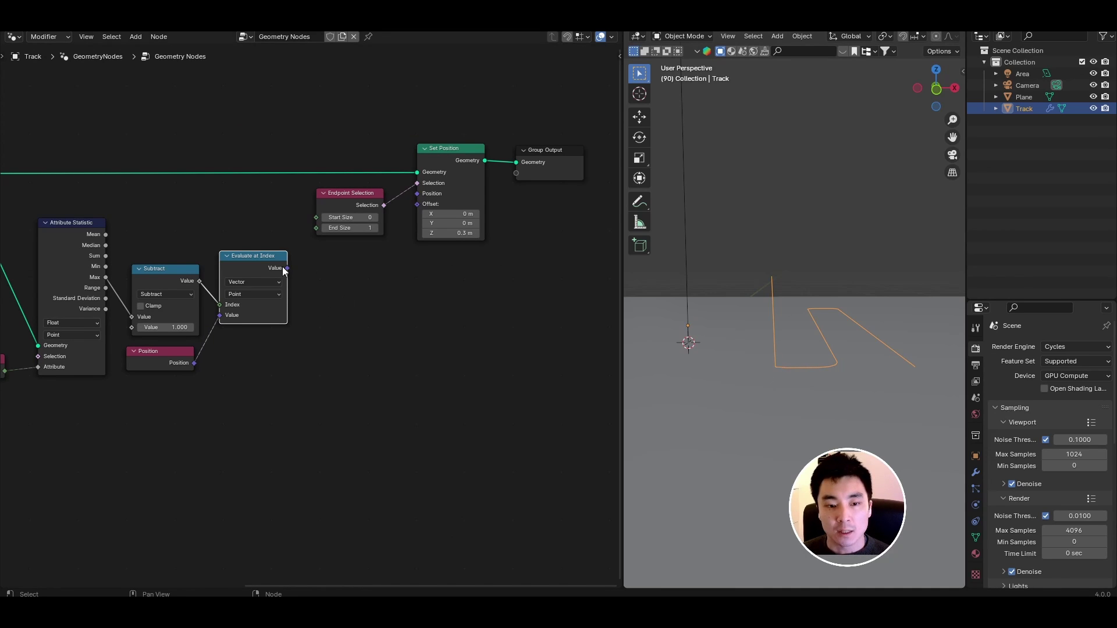
Step: Feed the Evaluate at Index value into a new Separate XYZ node
{"action": "left_click_drag", "start_coordinate": [287, 269], "coordinate": [328, 287]}
{"action": "type", "text": "sep"}
{"action": "type", "text": "a"}
Step: Add a Combine XYZ node and connect Separate XYZ's X and Y to its X and Y inputs
{"action": "key", "text": "shift+a"}
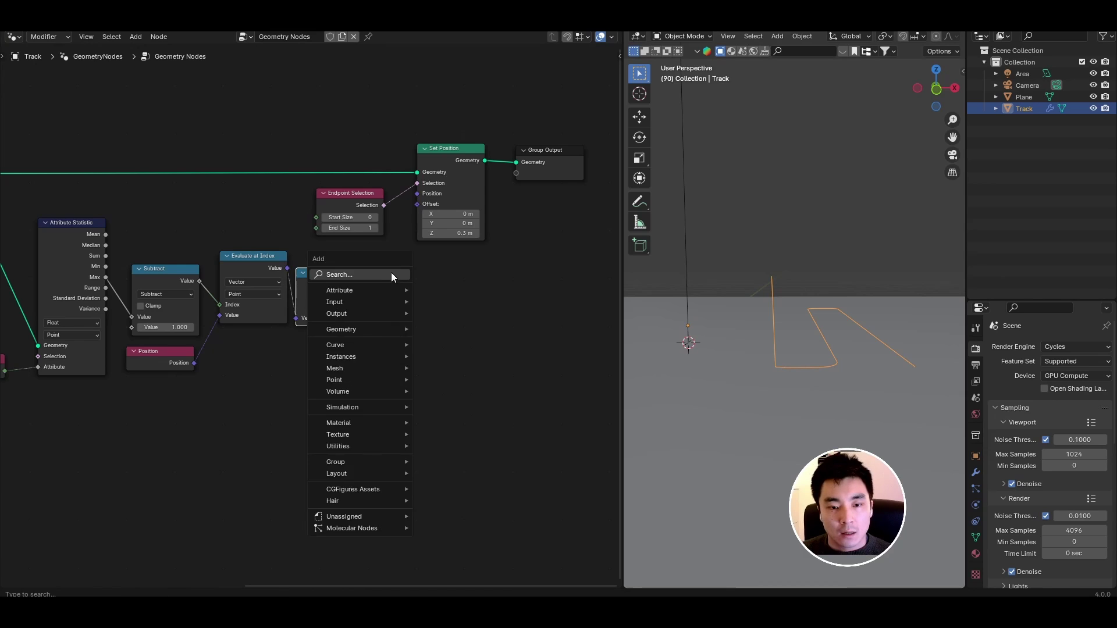
{"action": "left_click", "coordinate": [391, 273]}
{"action": "type", "text": "c"}
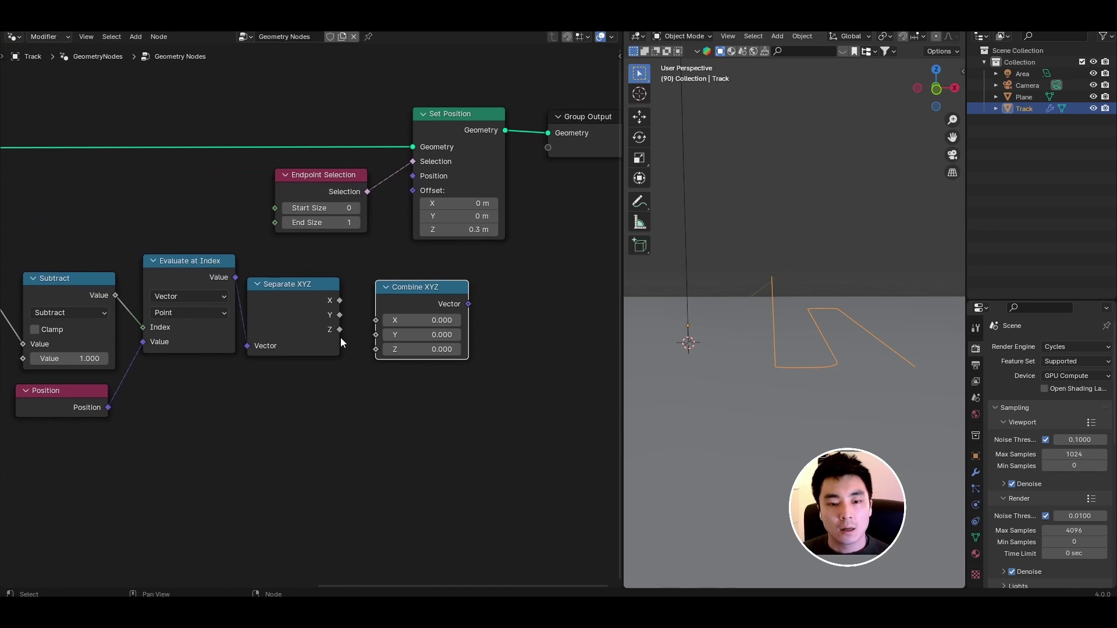
{"action": "left_click_drag", "start_coordinate": [340, 300], "coordinate": [376, 335]}
{"action": "left_click", "coordinate": [388, 291]}
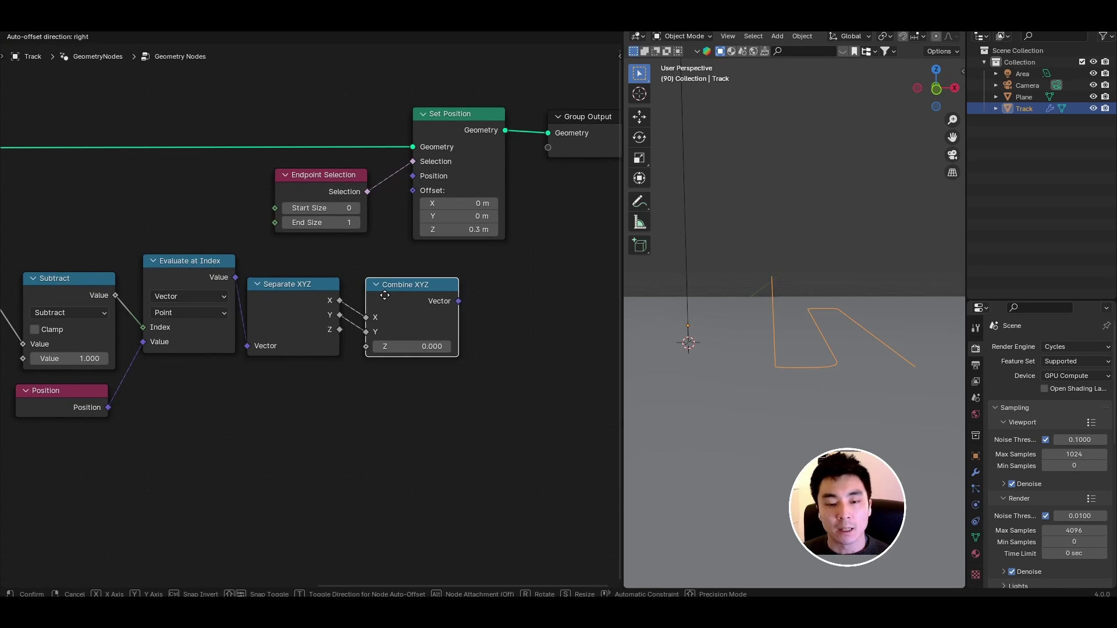
Step: Shift Set Position, Group Output and Endpoint Selection over, and connect Combine XYZ's Vector to Set Position's Position
{"action": "middle_click_drag", "start_coordinate": [499, 275], "coordinate": [367, 281]}
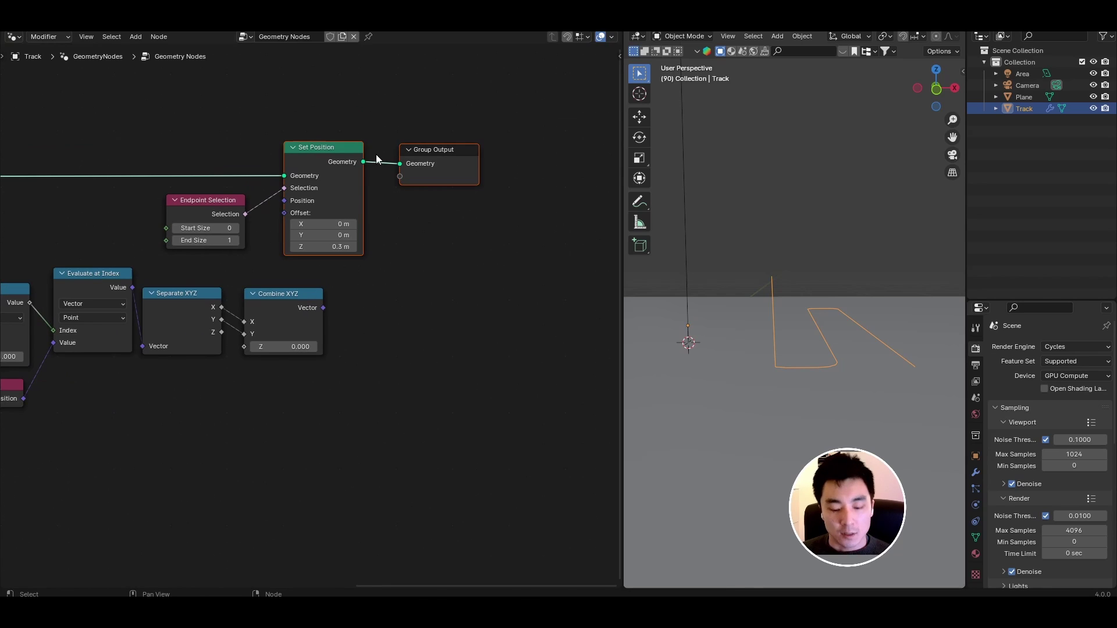
{"action": "key", "text": "g"}
{"action": "left_click", "coordinate": [467, 143]}
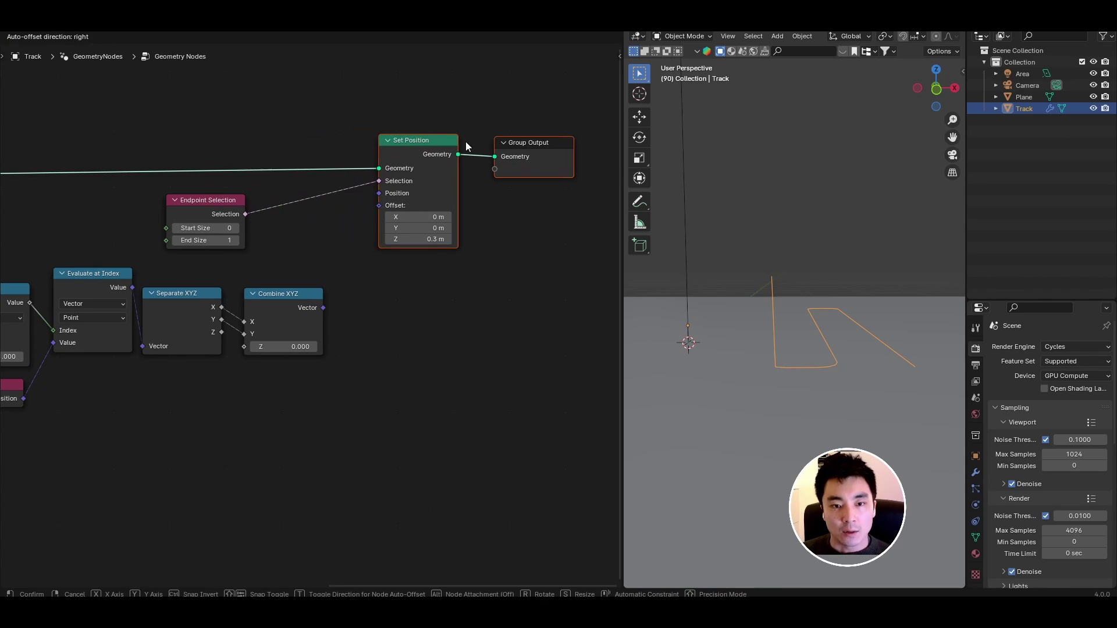
{"action": "left_click_drag", "start_coordinate": [205, 211], "coordinate": [262, 196]}
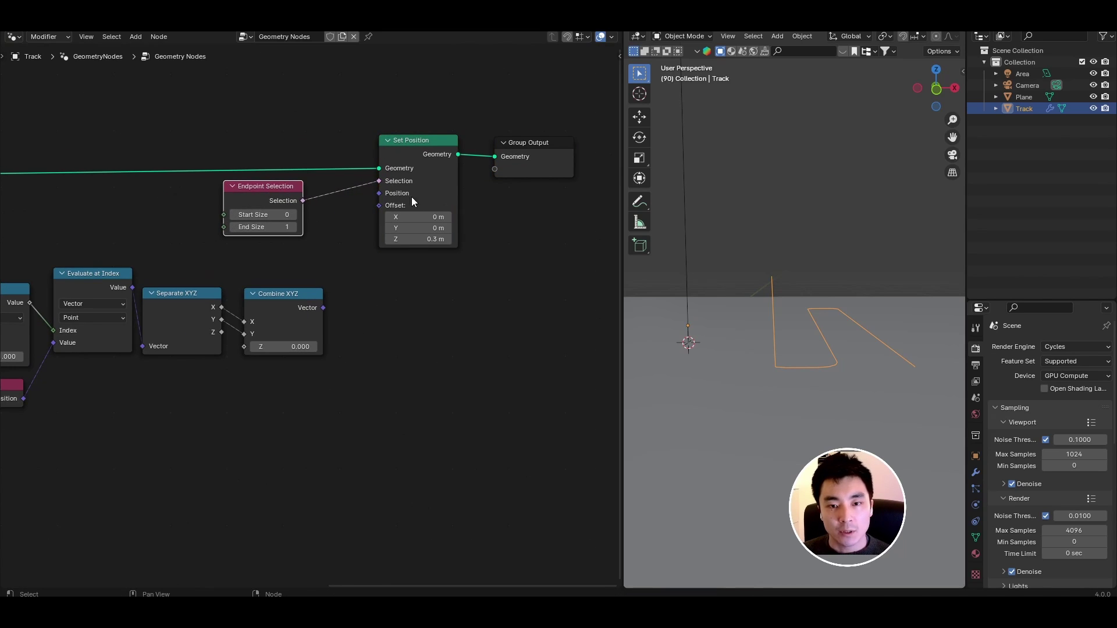
{"action": "scroll", "coordinate": [414, 218], "scroll_direction": "up", "scroll_amount": 1}
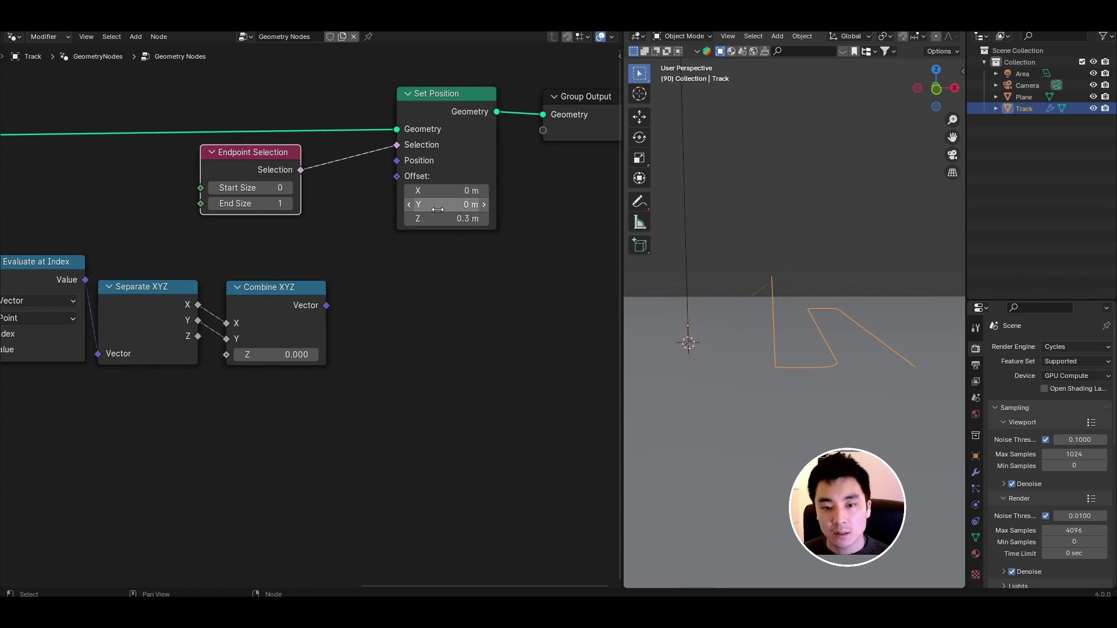
{"action": "left_click_drag", "start_coordinate": [327, 306], "coordinate": [401, 162]}
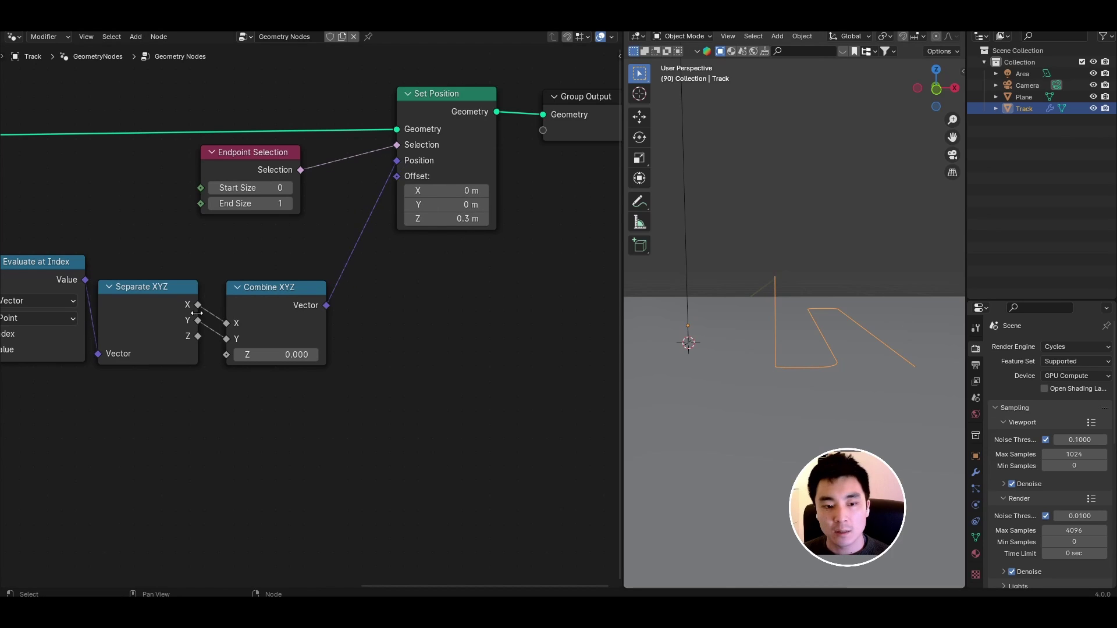
Step: Inspect the corner and raised end of the trimmed curve from several angles at frame 15
{"action": "scroll", "coordinate": [400, 162], "scroll_direction": "down", "scroll_amount": 1}
{"action": "middle_click_drag", "start_coordinate": [159, 297], "coordinate": [350, 318]}
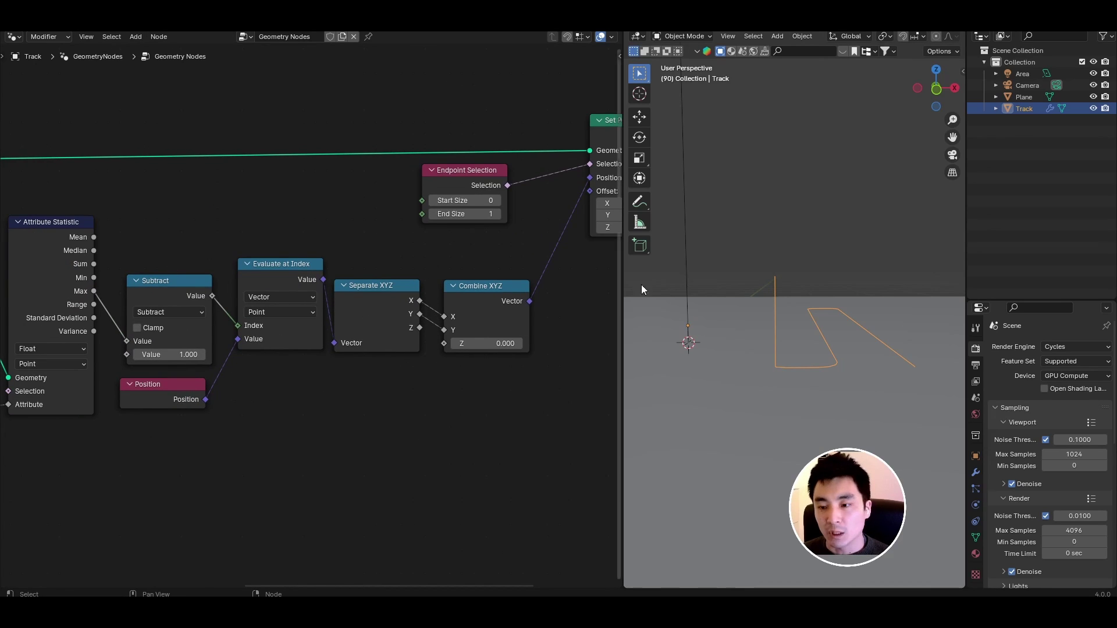
{"action": "middle_click_drag", "start_coordinate": [636, 279], "coordinate": [706, 349]}
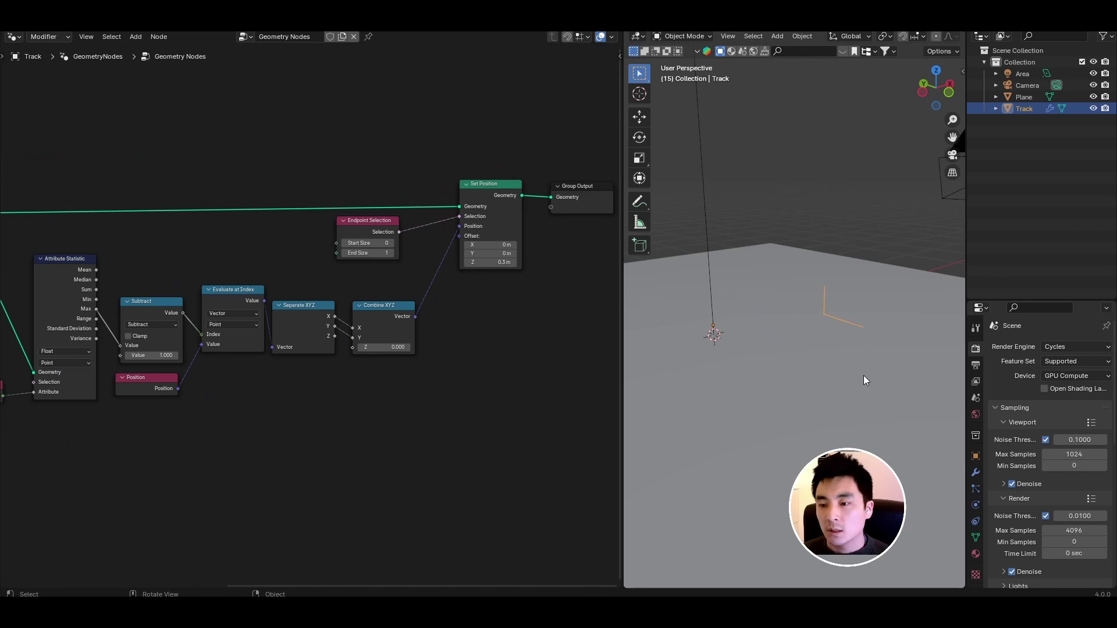
{"action": "scroll", "coordinate": [840, 340], "scroll_direction": "up", "scroll_amount": 2}
{"action": "middle_click_drag", "start_coordinate": [867, 339], "coordinate": [788, 344]}
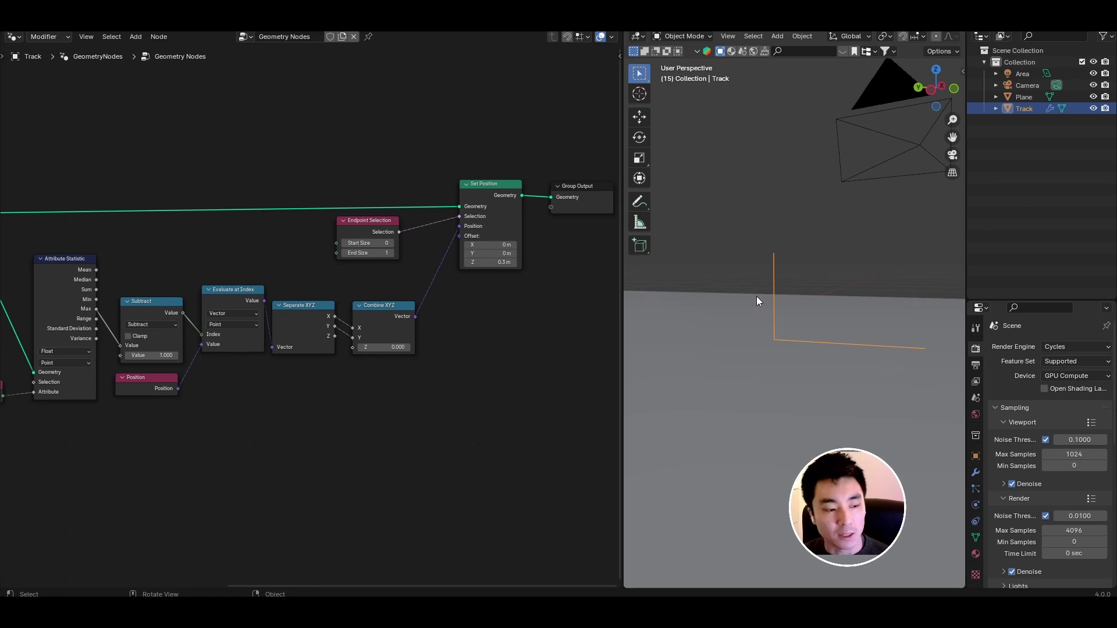
{"action": "middle_click_drag", "start_coordinate": [801, 370], "coordinate": [789, 389]}
Step: Make room before Group Output and insert a Fillet Curve node after Set Position
{"action": "middle_click_drag", "start_coordinate": [539, 305], "coordinate": [302, 310]}
{"action": "left_click_drag", "start_coordinate": [359, 196], "coordinate": [544, 196]}
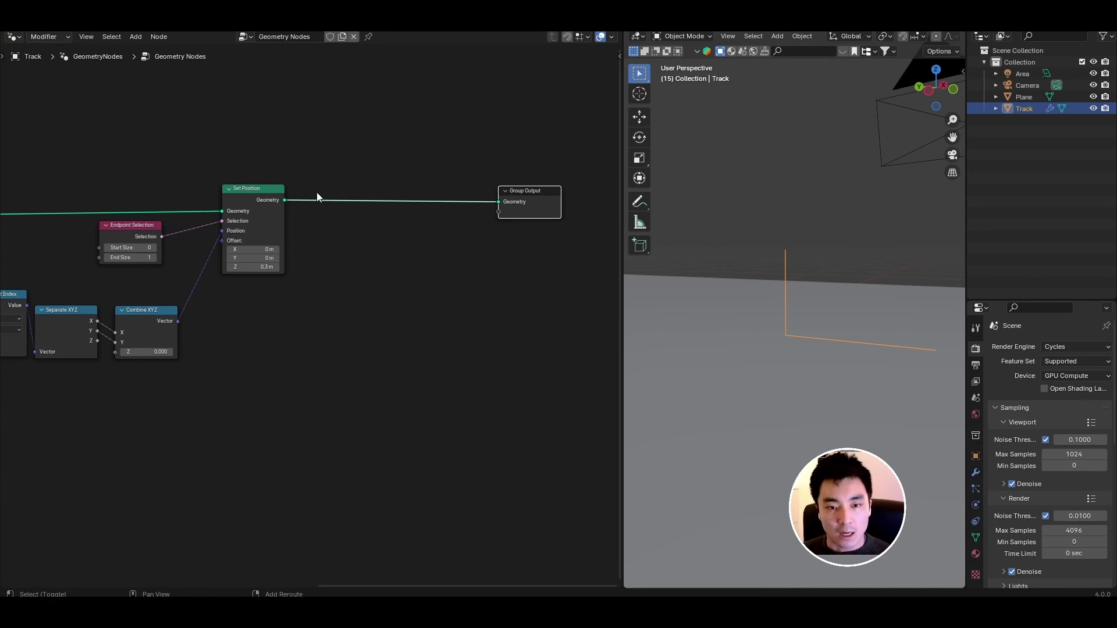
{"action": "key", "text": "shift+a"}
{"action": "type", "text": "fillet"}
{"action": "key", "text": "Return"}
{"action": "left_click", "coordinate": [334, 209]}
Step: Set the Fillet Curve node to Poly mode with Limit Radius enabled and a radius of 0.1 m
{"action": "scroll", "coordinate": [323, 227], "scroll_direction": "up", "scroll_amount": 1}
{"action": "left_click", "coordinate": [323, 224]}
{"action": "left_click", "coordinate": [282, 270]}
{"action": "left_click", "coordinate": [317, 259]}
{"action": "type", "text": "0."}
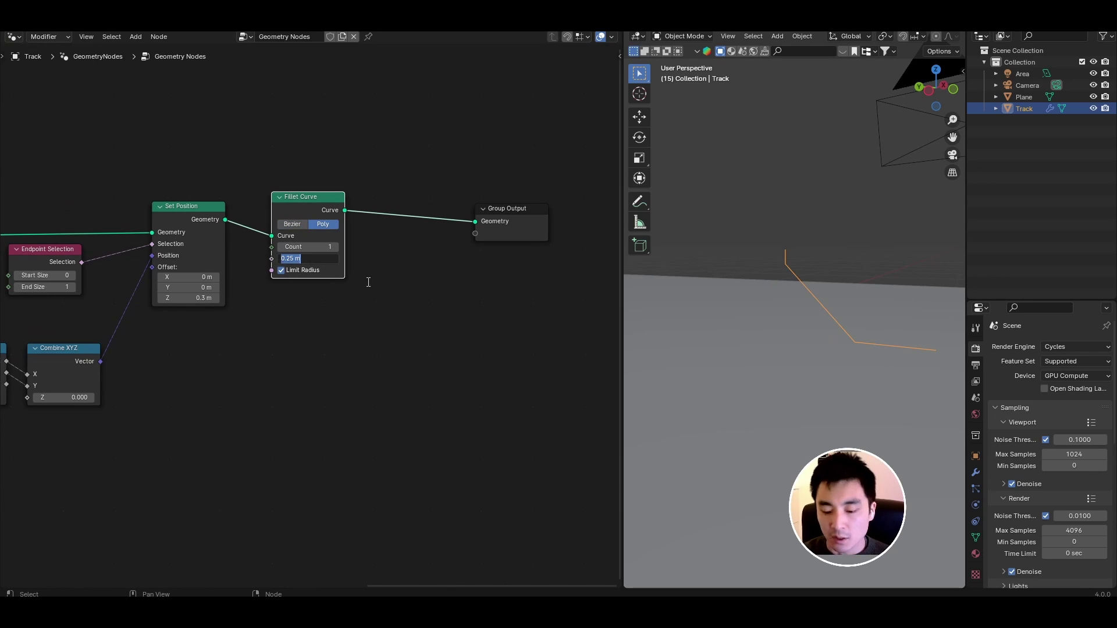
{"action": "type", "text": "1"}
{"action": "key", "text": "Return"}
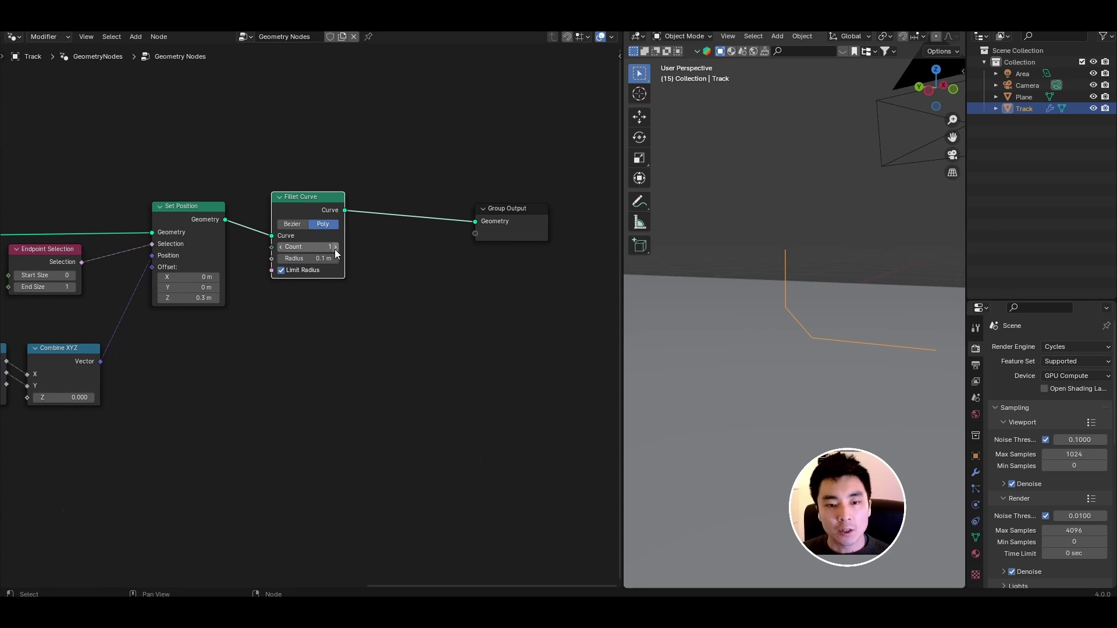
Step: Raise the Fillet Curve count to 5 and check the rounded bend along the track
{"action": "left_click", "coordinate": [335, 247]}
{"action": "left_click", "coordinate": [335, 248]}
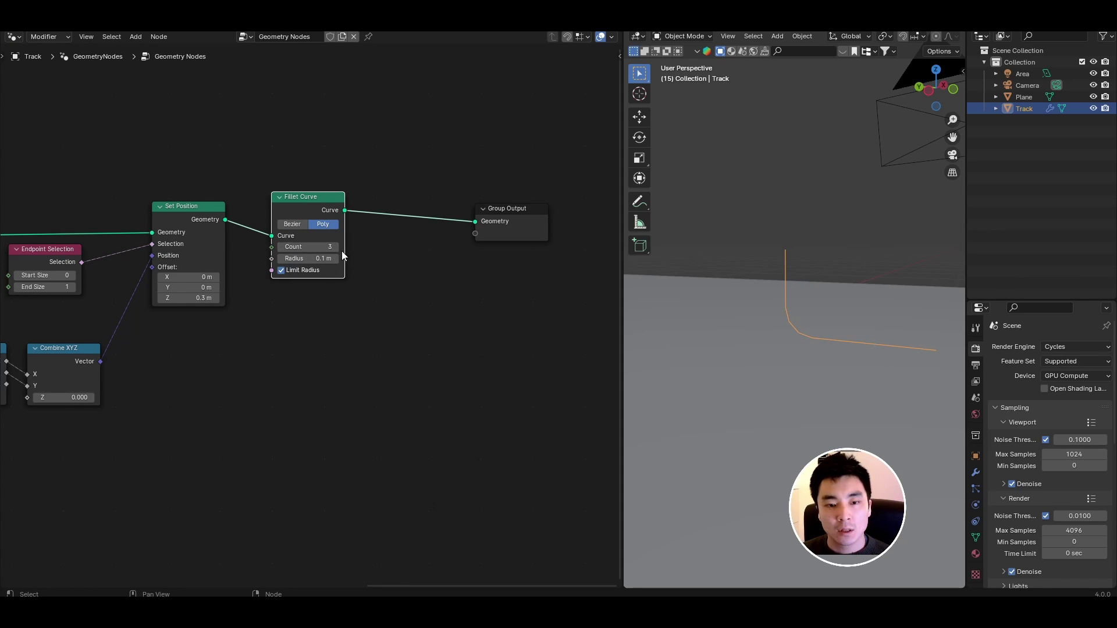
{"action": "left_click", "coordinate": [339, 247]}
{"action": "middle_click_drag", "start_coordinate": [857, 340], "coordinate": [839, 340]}
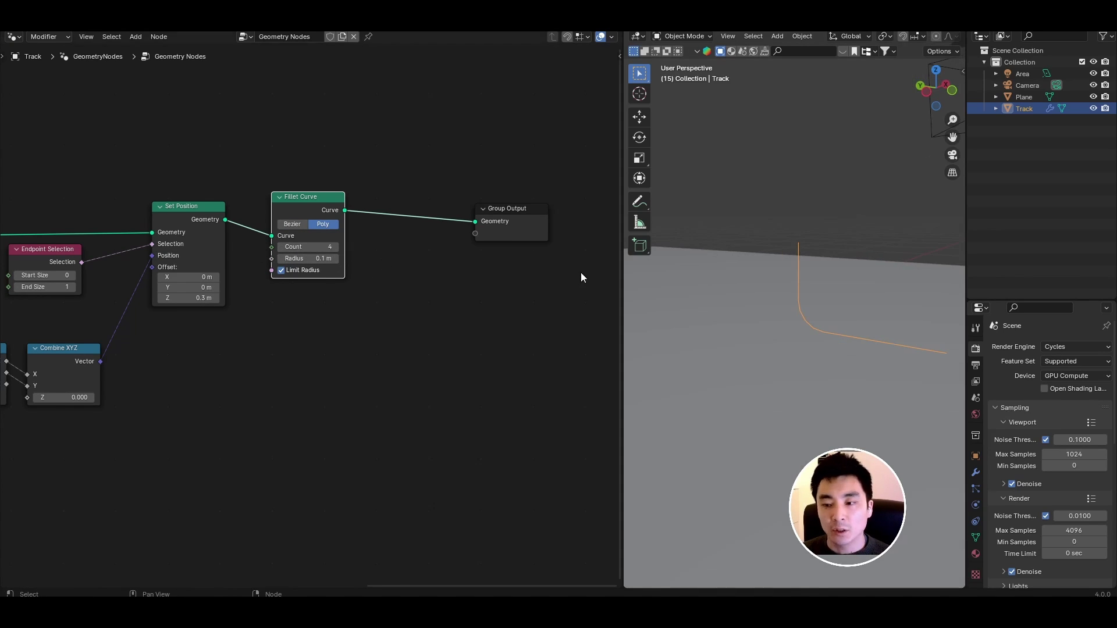
{"action": "left_click", "coordinate": [337, 246]}
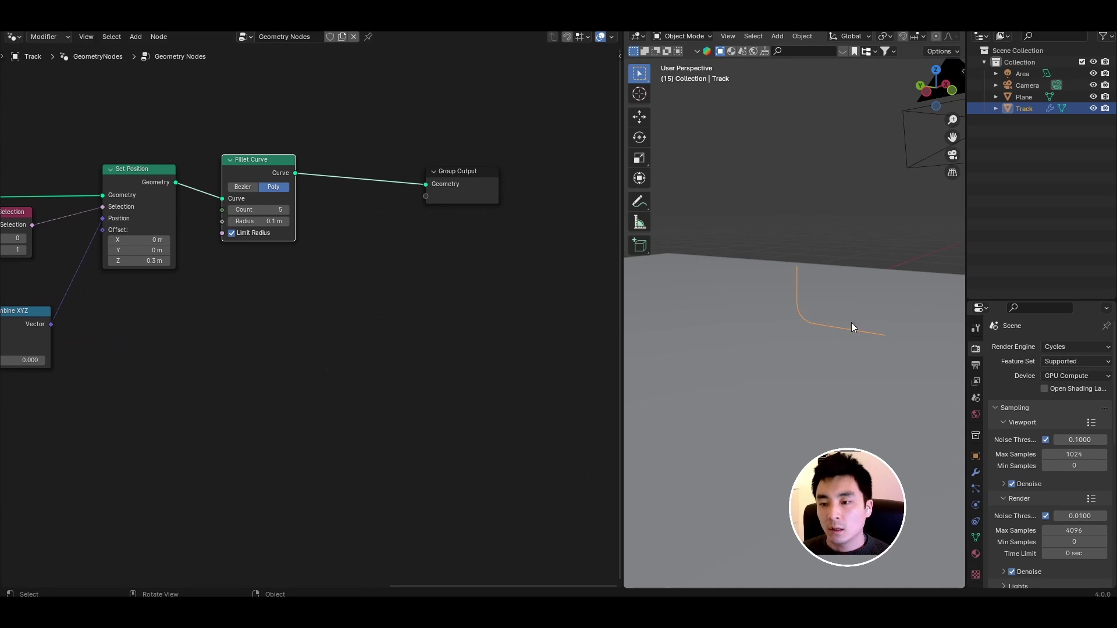
{"action": "middle_click_drag", "start_coordinate": [851, 322], "coordinate": [799, 320]}
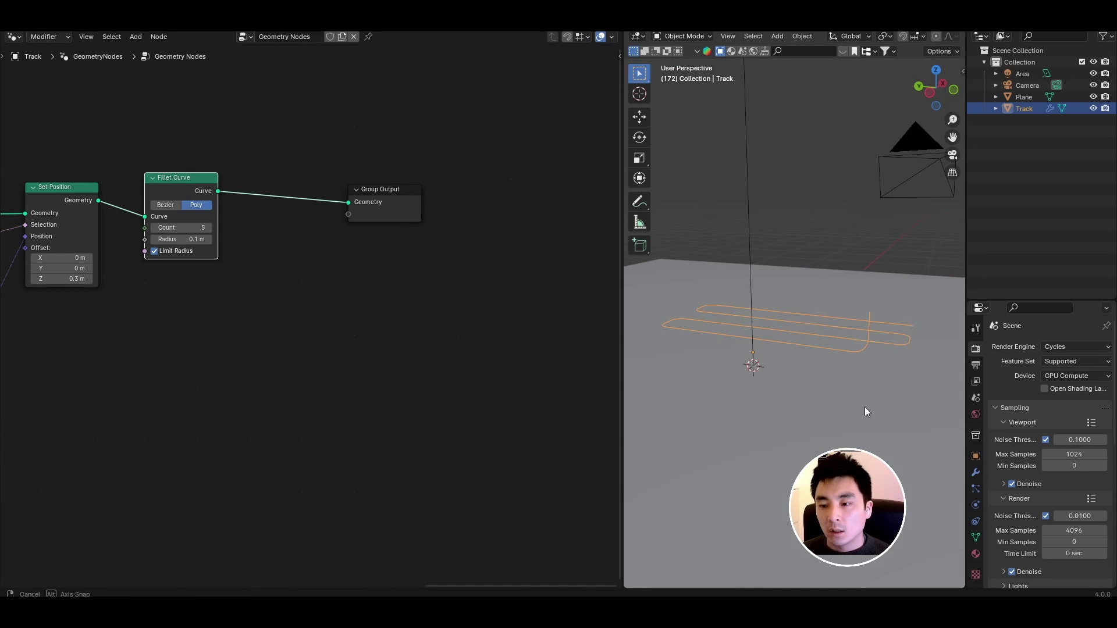
{"action": "middle_click_drag", "start_coordinate": [865, 407], "coordinate": [835, 401]}
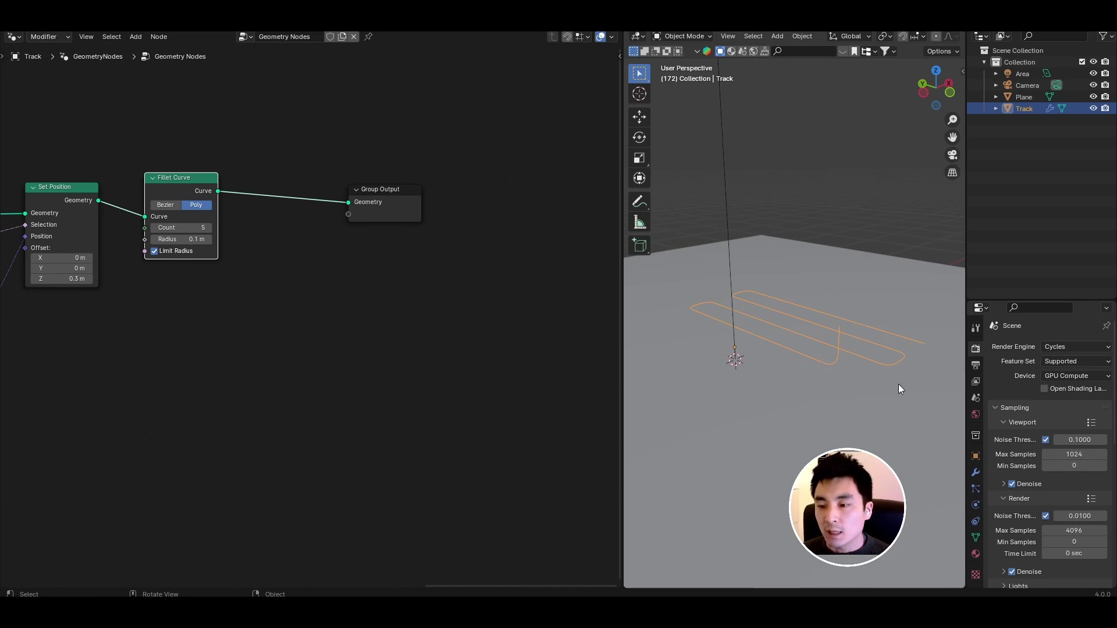
Step: Make room before Group Output and insert a Curve to Mesh node after Fillet Curve
{"action": "mouse_move", "coordinate": [408, 207]}
{"action": "left_click_drag", "start_coordinate": [406, 205], "coordinate": [536, 210]}
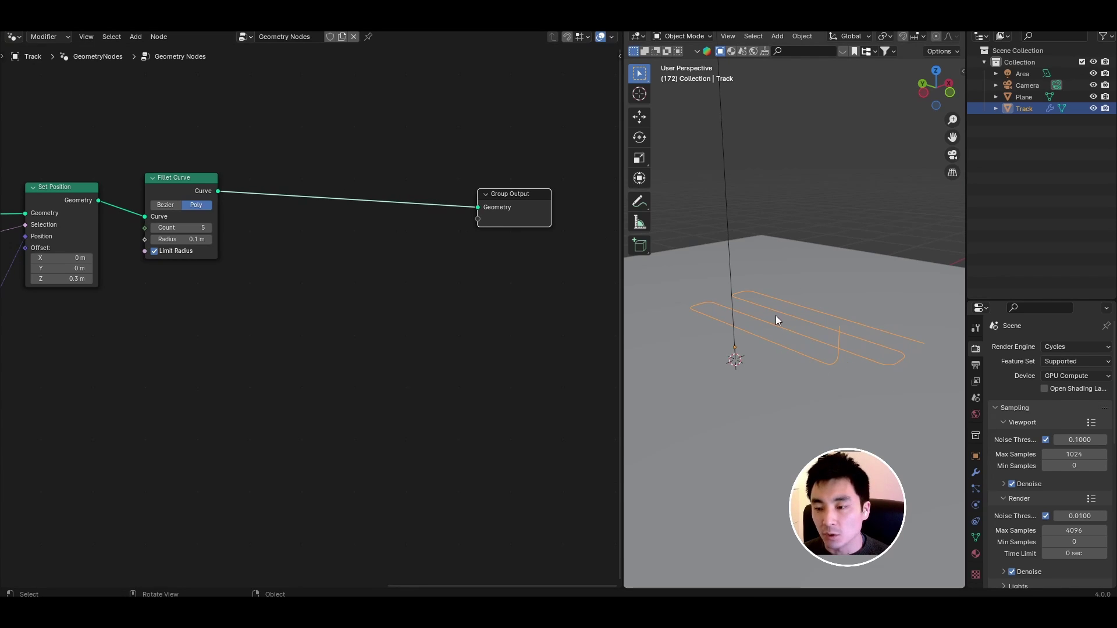
{"action": "key", "text": "shift+a"}
{"action": "type", "text": "c"}
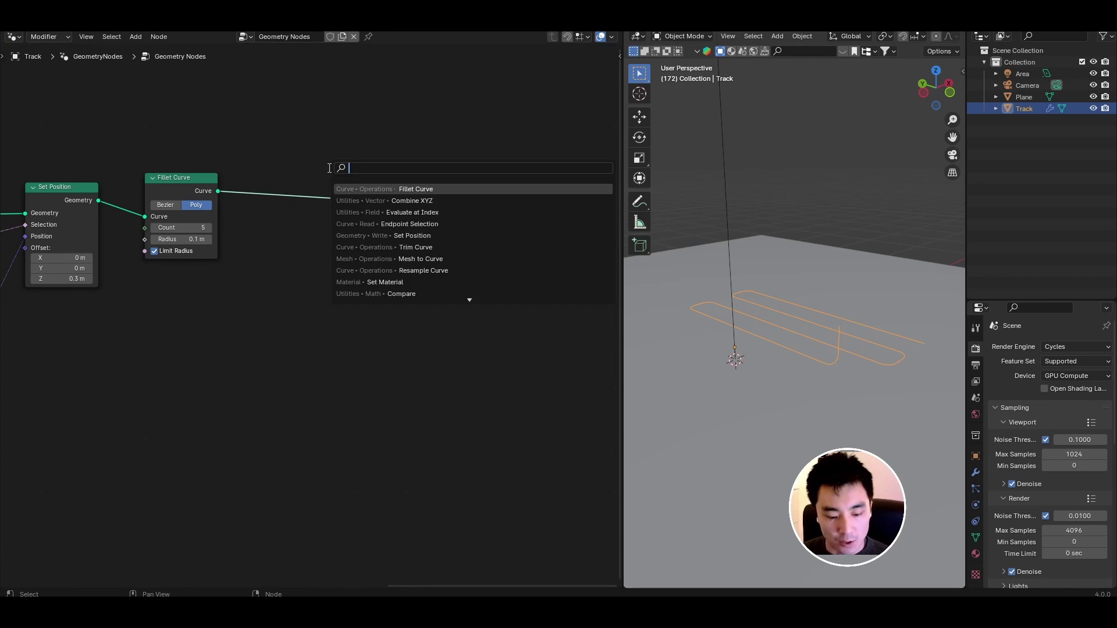
{"action": "type", "text": "ur"}
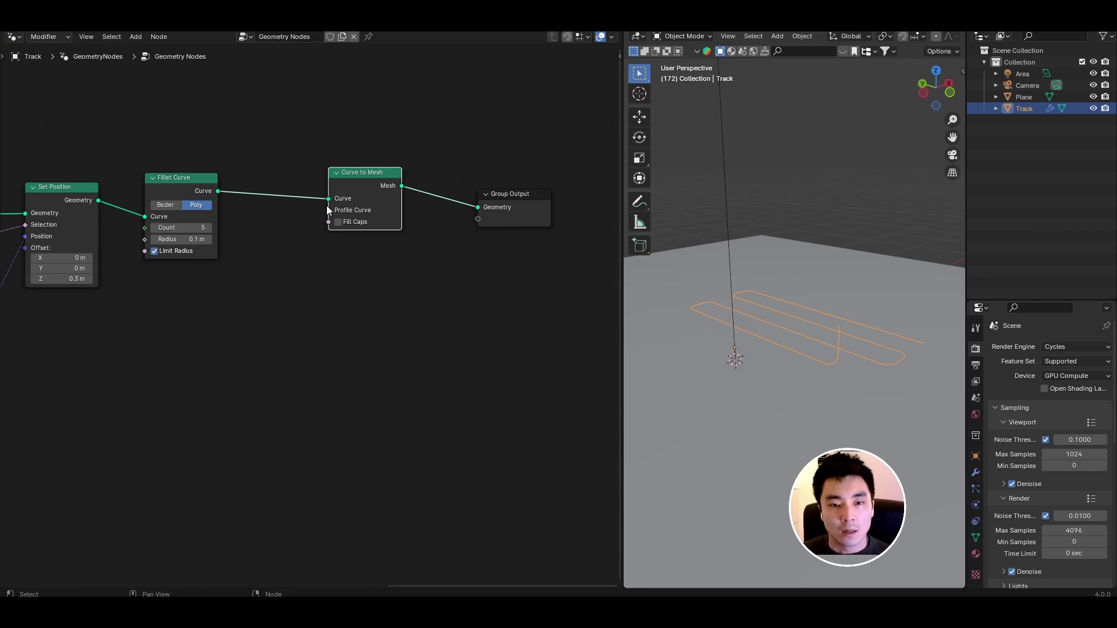
Step: Feed a Curve Circle node with resolution 12 and radius 0.01 m into Curve to Mesh's Profile Curve
{"action": "left_click_drag", "start_coordinate": [329, 210], "coordinate": [270, 257]}
{"action": "type", "text": "curve ci"}
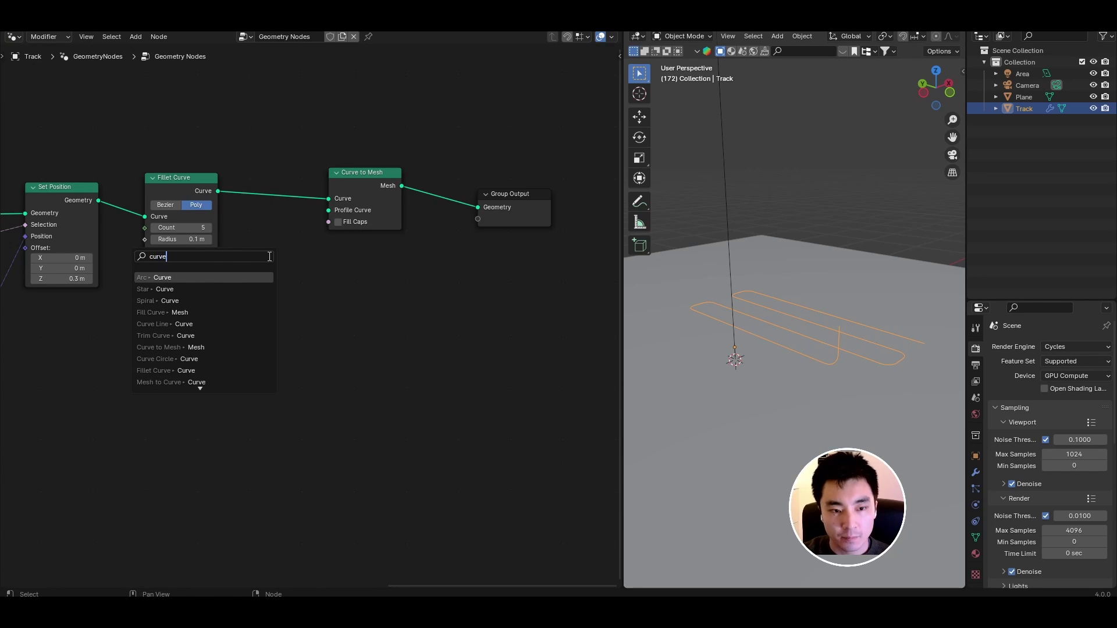
{"action": "key", "text": "Return"}
{"action": "left_click", "coordinate": [276, 262]}
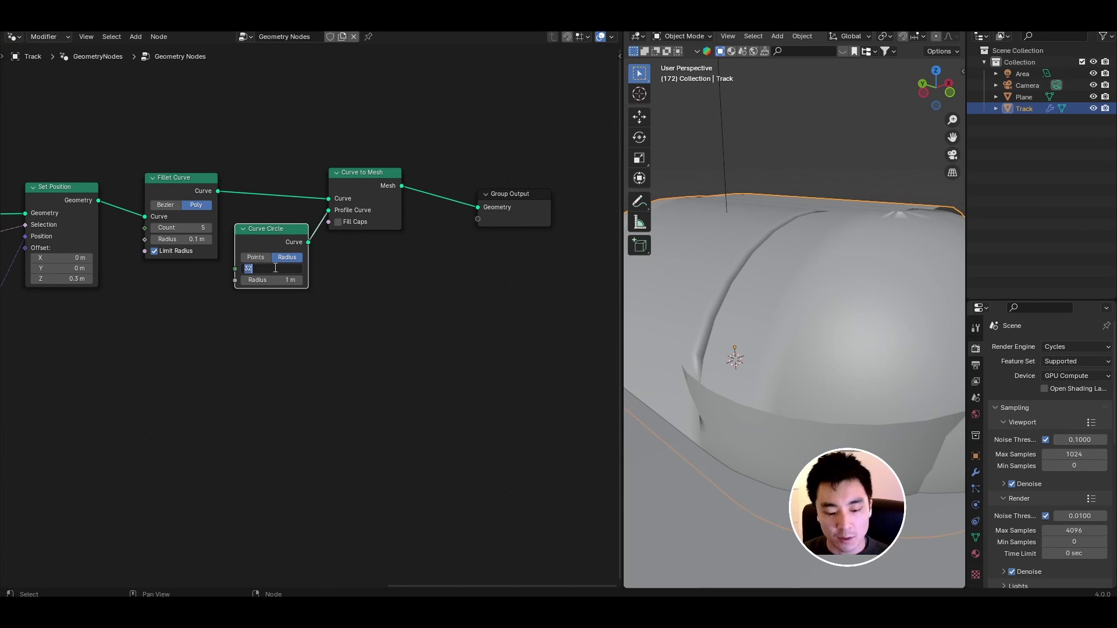
{"action": "left_click_drag", "start_coordinate": [278, 266], "coordinate": [274, 268]}
{"action": "left_click", "coordinate": [291, 280]}
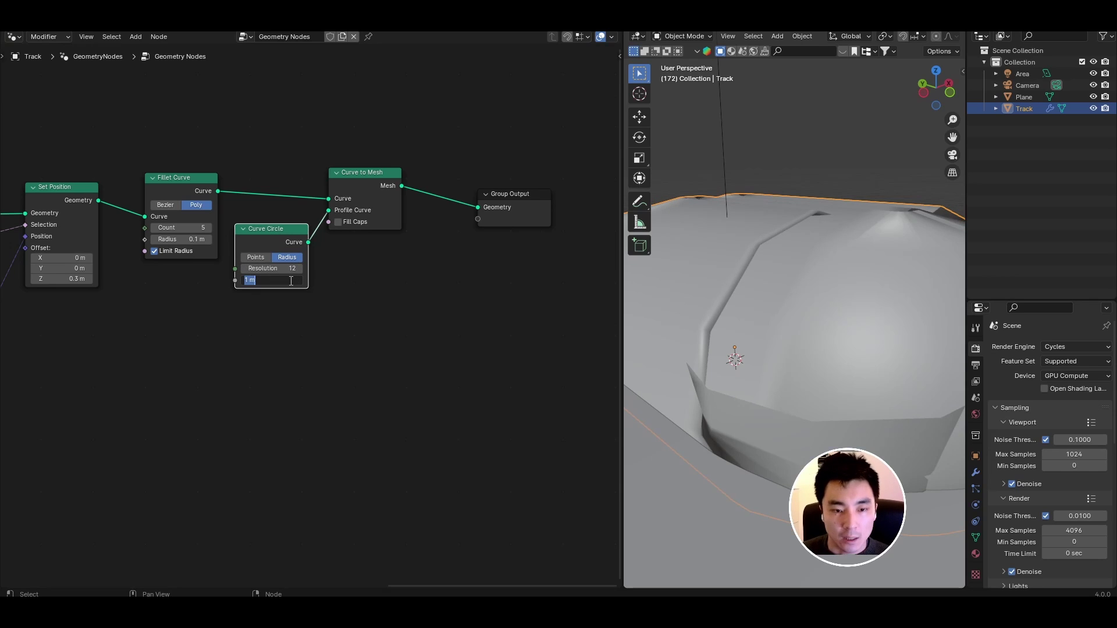
{"action": "type", "text": "0.01"}
{"action": "key", "text": "Return"}
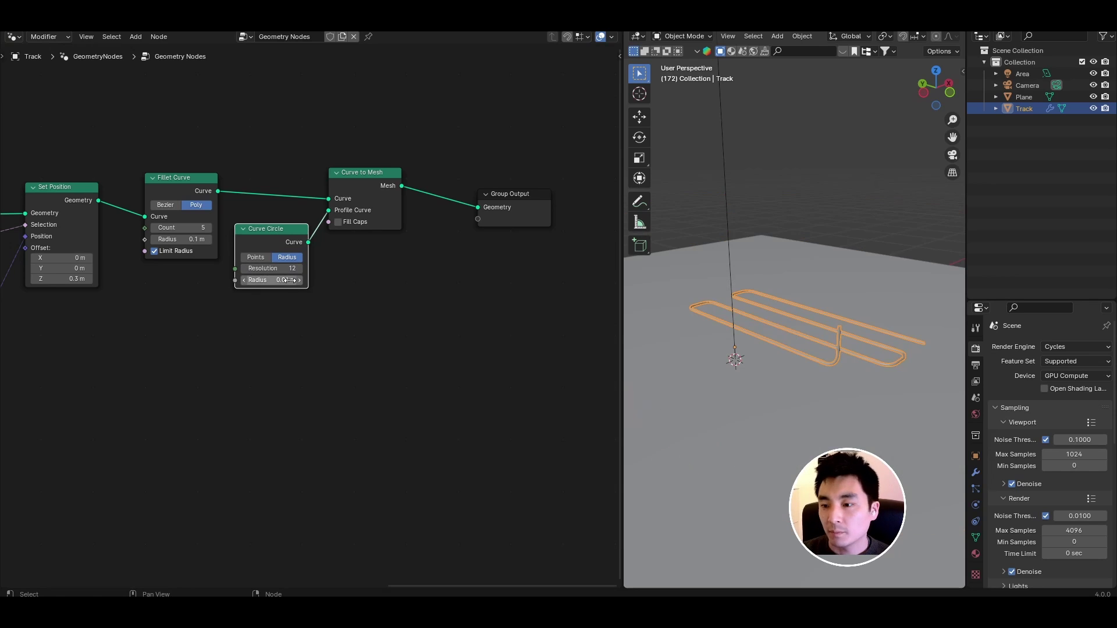
Step: Set the Curve Circle radius to 0.05 m and play the animation to preview the thicker tube
{"action": "left_click", "coordinate": [281, 282]}
{"action": "type", "text": "0."}
{"action": "key", "text": "Return"}
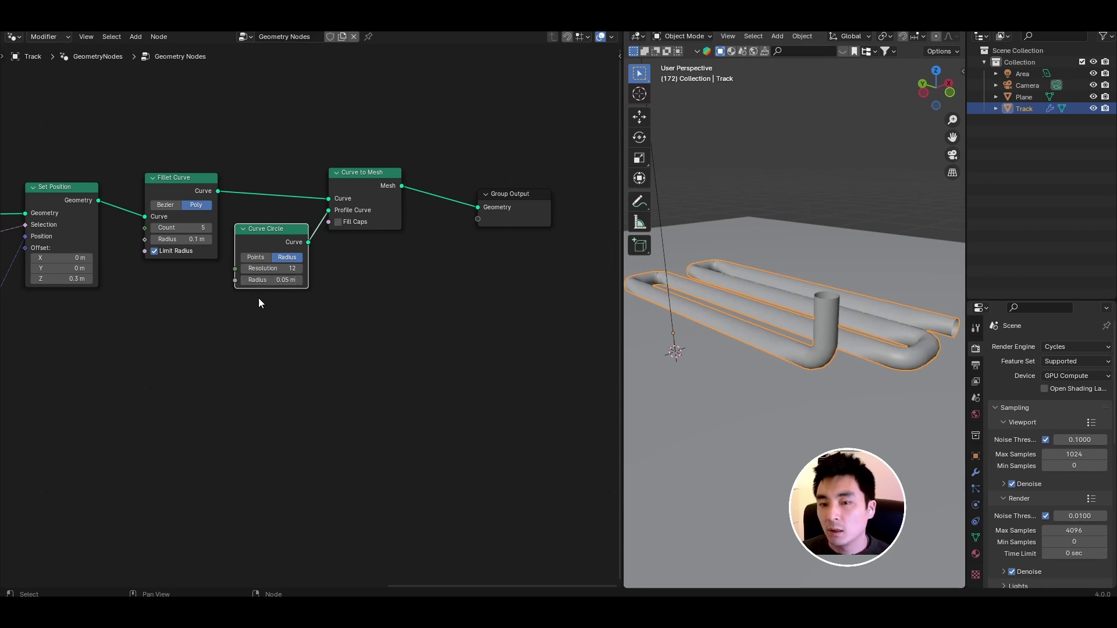
{"action": "mouse_move", "coordinate": [742, 301]}
{"action": "middle_mouse_down"}
{"action": "mouse_move", "coordinate": [711, 322]}
{"action": "mouse_move", "coordinate": [751, 316]}
{"action": "middle_mouse_up"}
{"action": "scroll", "coordinate": [789, 305], "scroll_direction": "down", "scroll_amount": 2}
{"action": "key", "text": "space"}
{"action": "key", "text": "space"}
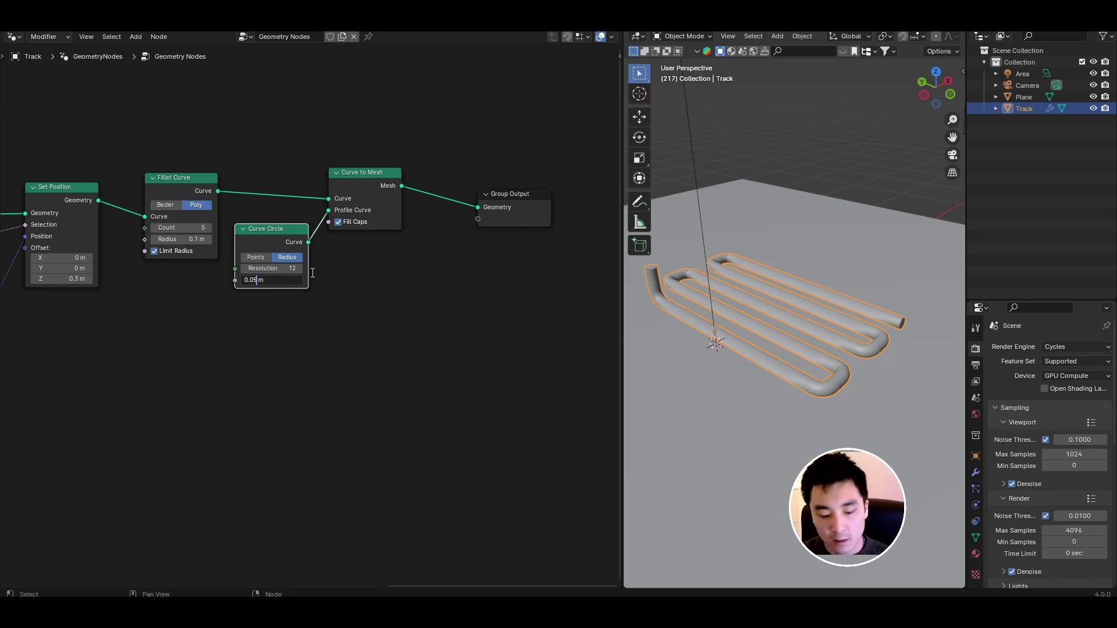
Step: Enable Fill Caps on Curve to Mesh and set the Curve Circle radius to 0.03 m
{"action": "key", "text": "BackSpace"}
{"action": "type", "text": "3"}
{"action": "key", "text": "Return"}
Step: Insert a Set Material node between Curve to Mesh and Group Output
{"action": "scroll", "coordinate": [307, 299], "scroll_direction": "right", "scroll_amount": 6}
{"action": "key", "text": "shift+a"}
{"action": "type", "text": "set"}
{"action": "left_click", "coordinate": [372, 252]}
{"action": "left_click", "coordinate": [323, 177]}
Step: Enlarge the properties area, create a new material for Track and name it Plastic
{"action": "left_click_drag", "start_coordinate": [998, 300], "coordinate": [997, 184]}
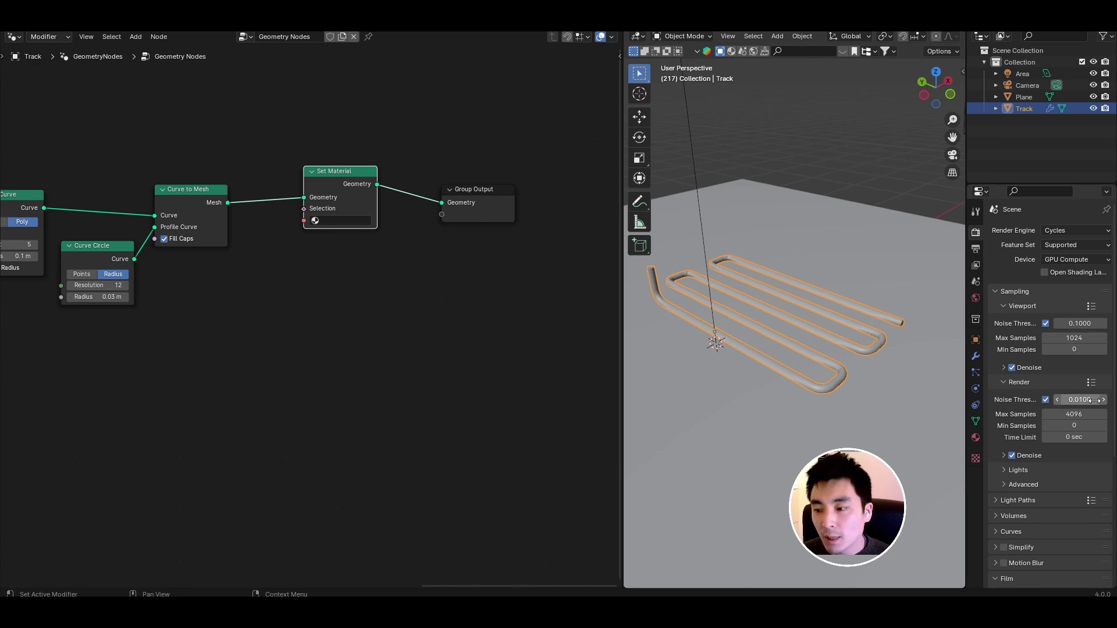
{"action": "left_click", "coordinate": [976, 437]}
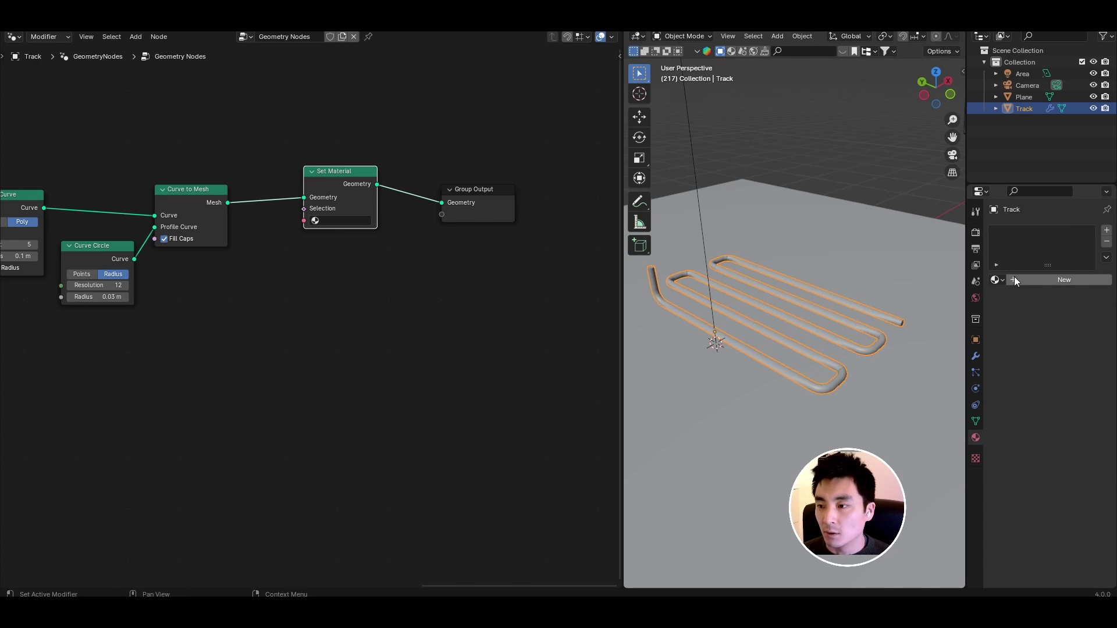
{"action": "left_click", "coordinate": [1041, 281]}
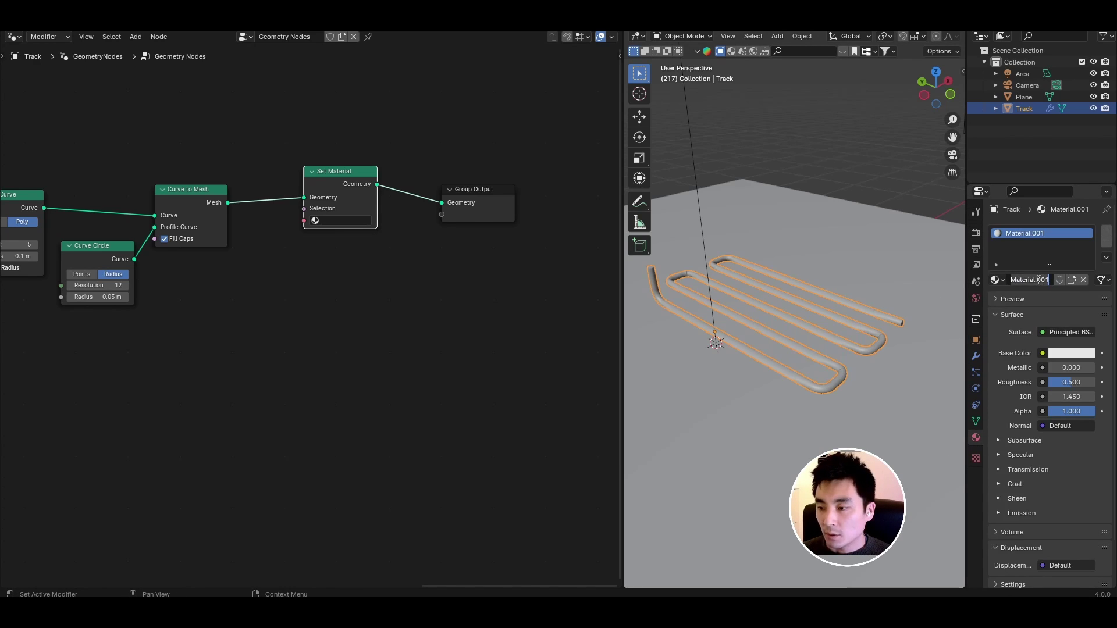
{"action": "double_click", "coordinate": [1040, 280]}
{"action": "type", "text": "Plastic"}
{"action": "key", "text": "Return"}
Step: Give the Plastic material a light purple base color and a roughness of 0.1
{"action": "left_click", "coordinate": [1072, 353]}
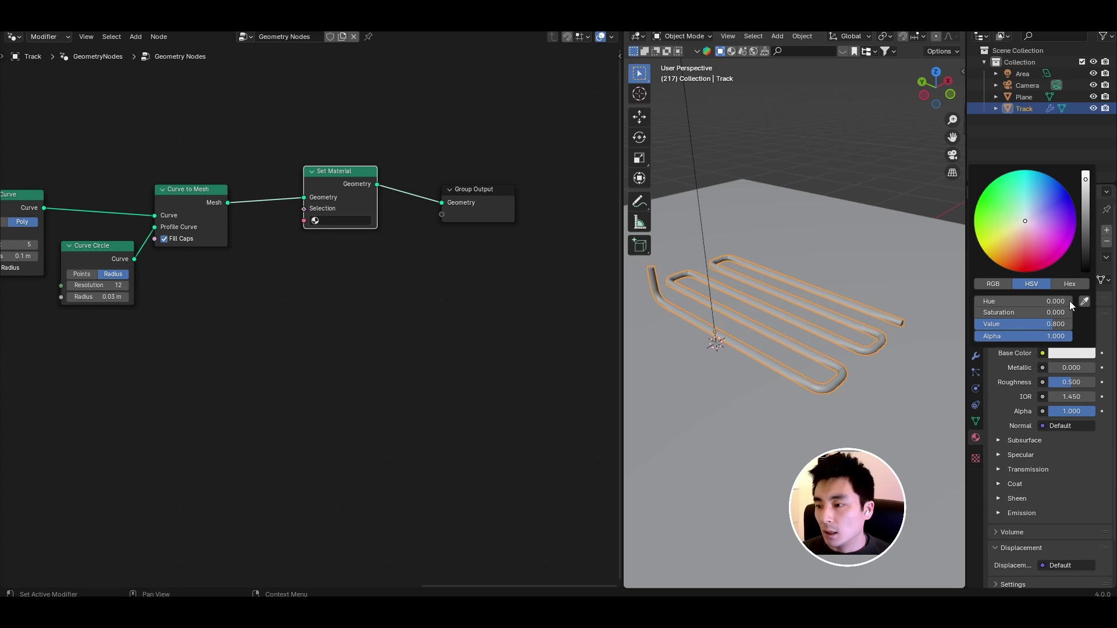
{"action": "left_click_drag", "start_coordinate": [1018, 225], "coordinate": [1049, 221]}
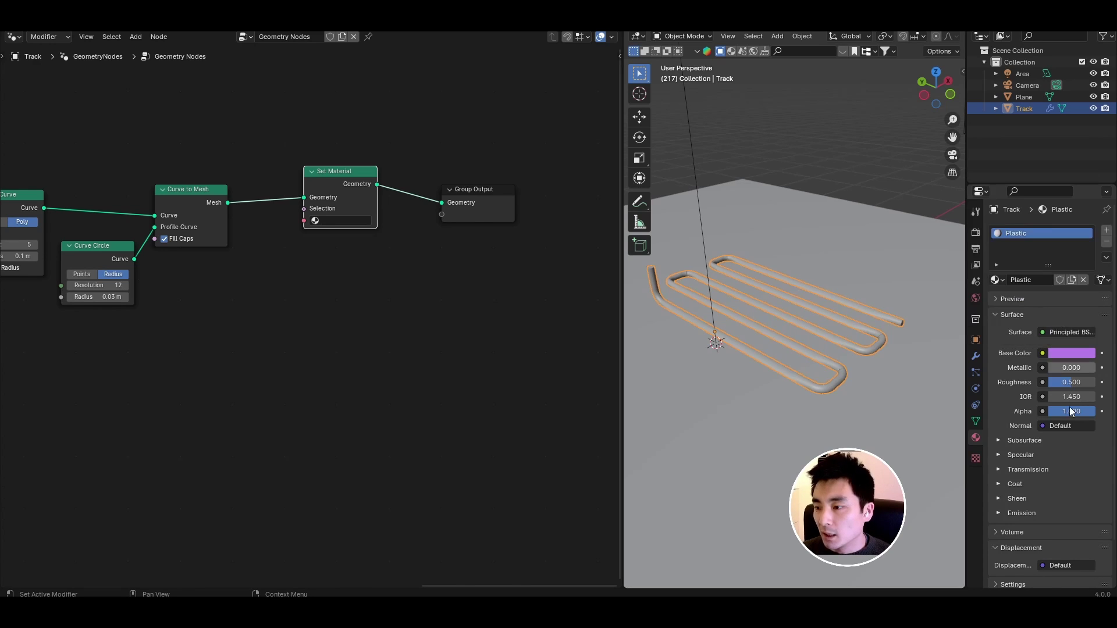
{"action": "left_click", "coordinate": [1074, 381]}
{"action": "type", "text": "0.0"}
{"action": "type", "text": "1"}
{"action": "key", "text": "Return"}
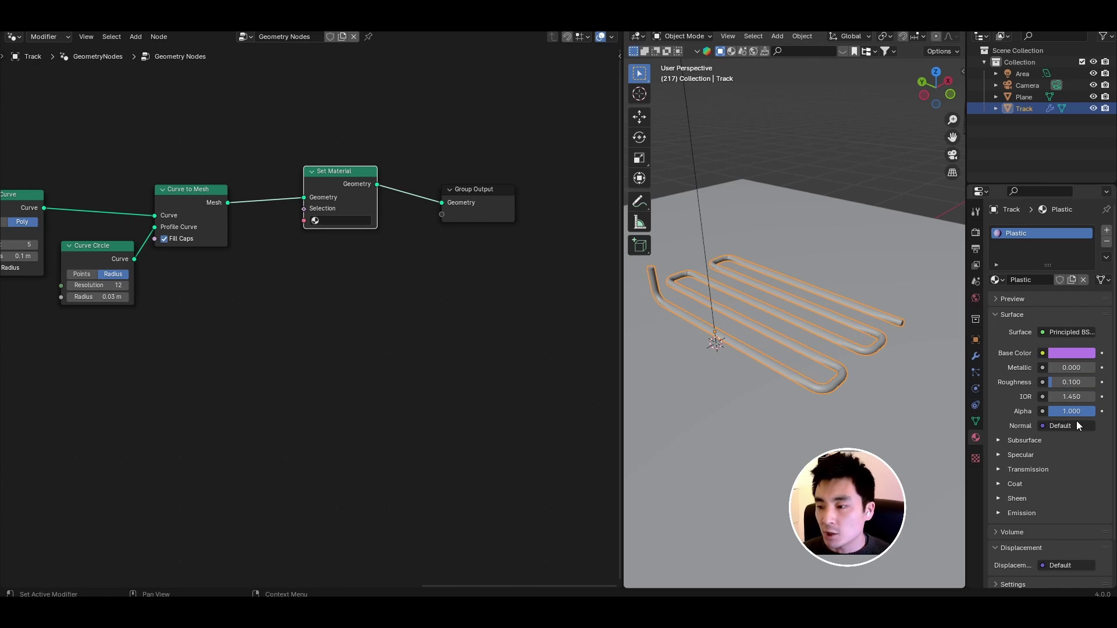
Step: Choose Plastic as the material in the Set Material node
{"action": "left_click", "coordinate": [341, 220]}
{"action": "left_click", "coordinate": [321, 247]}
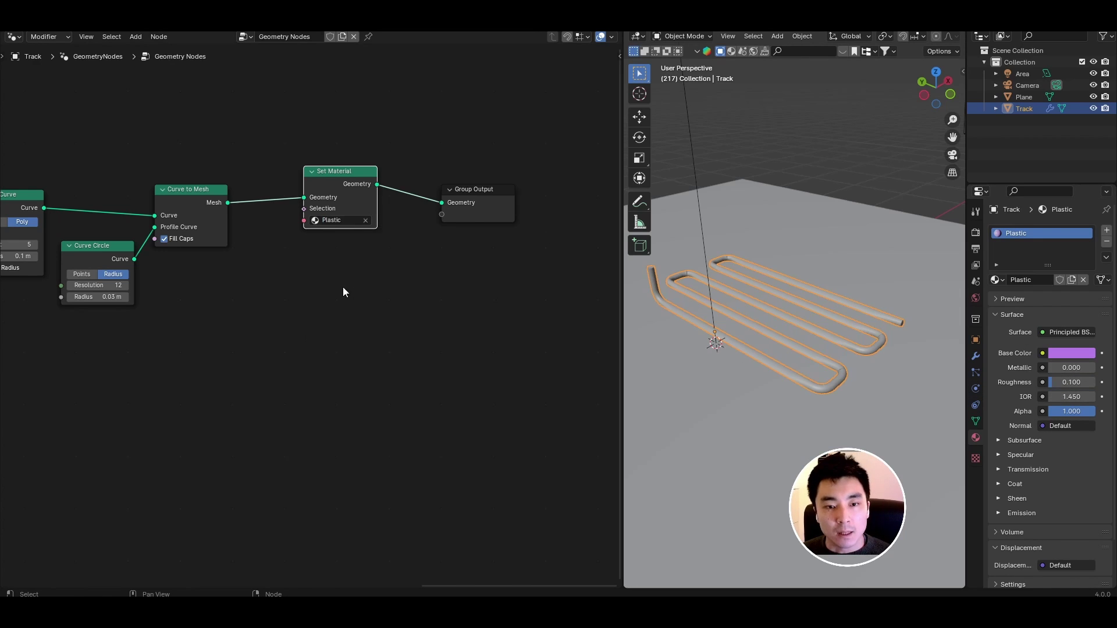
{"action": "middle_click_drag", "start_coordinate": [277, 235], "coordinate": [351, 262]}
{"action": "scroll", "coordinate": [351, 260], "scroll_direction": "down", "scroll_amount": 3}
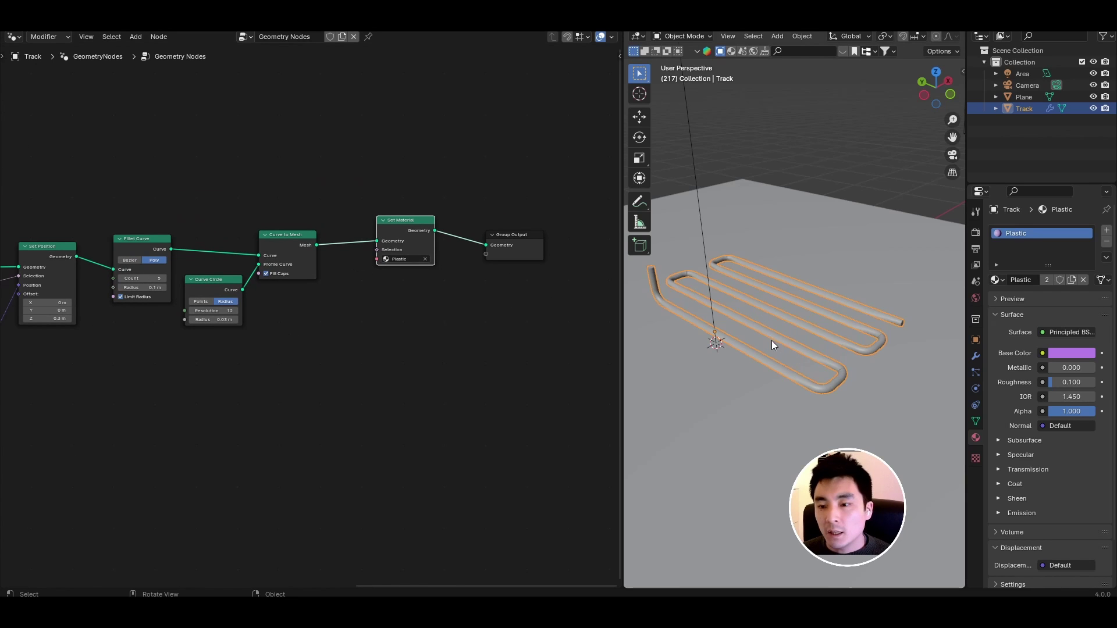
{"action": "middle_click_drag", "start_coordinate": [771, 341], "coordinate": [800, 351]}
{"action": "scroll", "coordinate": [752, 279], "scroll_direction": "up", "scroll_amount": 3}
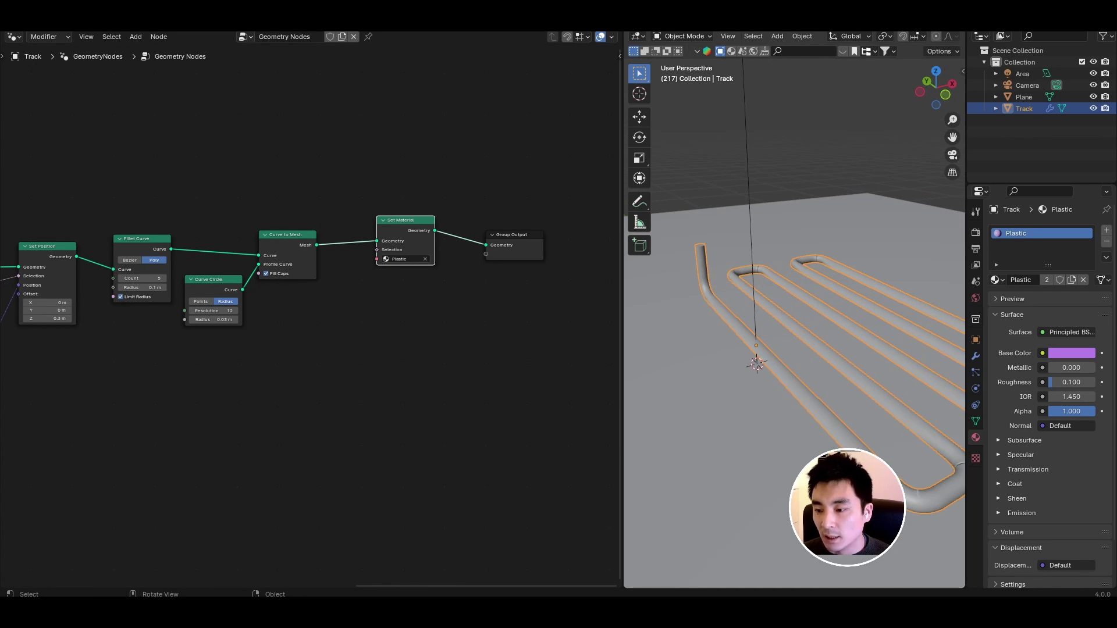
{"action": "scroll", "coordinate": [798, 401], "scroll_direction": "down", "scroll_amount": 3}
{"action": "middle_click_drag", "start_coordinate": [796, 402], "coordinate": [829, 413]}
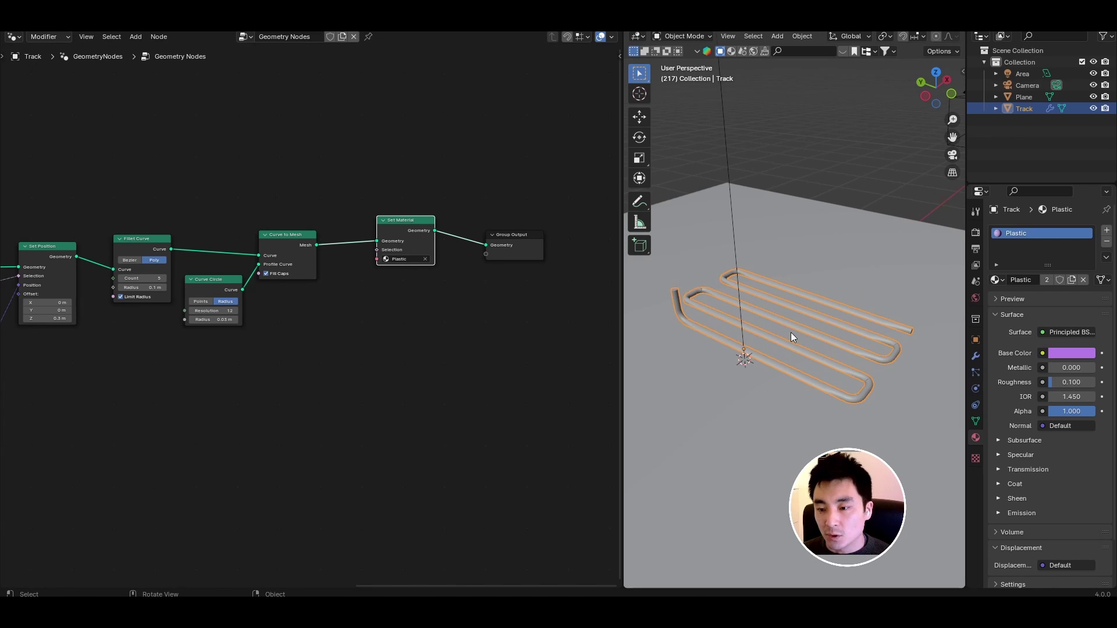
{"action": "middle_click_drag", "start_coordinate": [660, 282], "coordinate": [696, 295]}
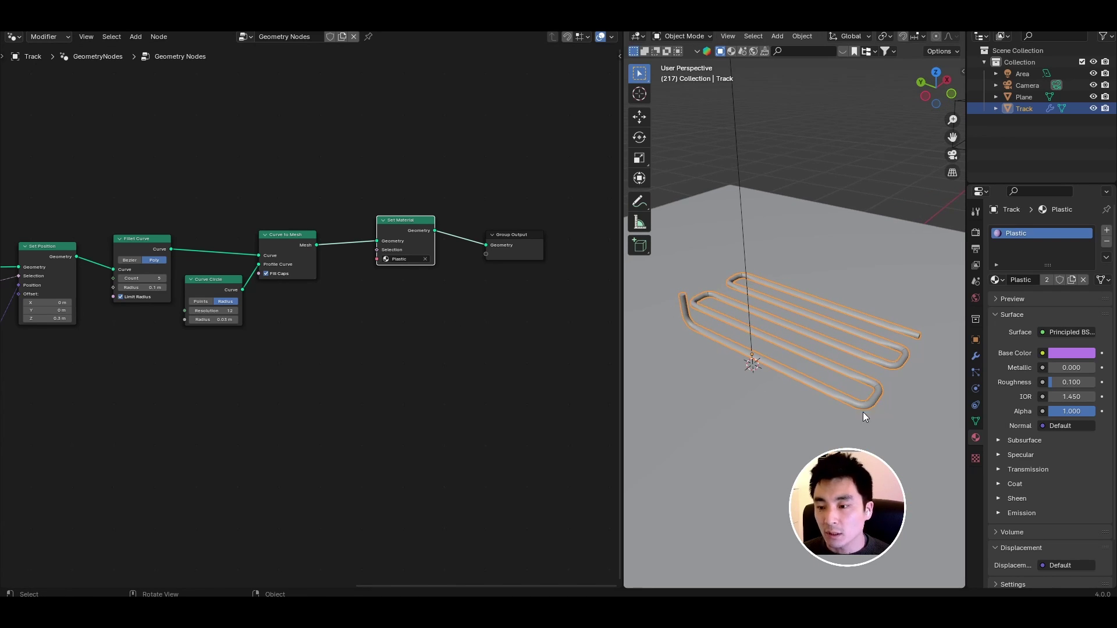
Step: Widen the 3D viewport, hide the Track object and switch to the front orthographic view
{"action": "left_click_drag", "start_coordinate": [621, 211], "coordinate": [276, 210]}
{"action": "middle_click_drag", "start_coordinate": [677, 320], "coordinate": [640, 300]}
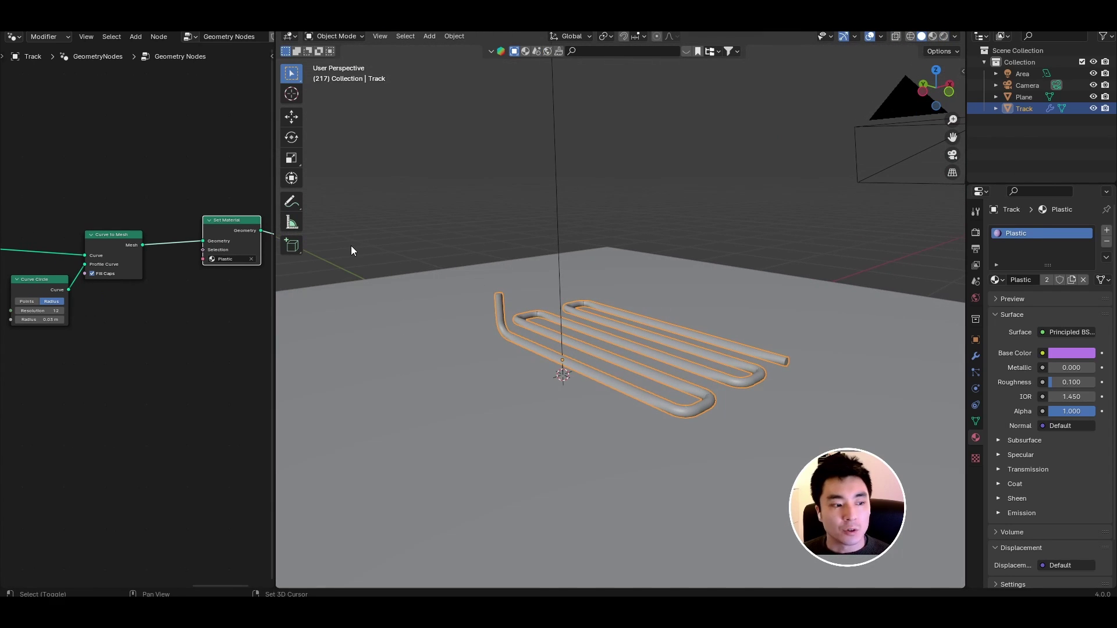
{"action": "middle_click_drag", "start_coordinate": [583, 349], "coordinate": [708, 333]}
{"action": "left_click", "coordinate": [1094, 109]}
{"action": "left_click", "coordinate": [931, 93]}
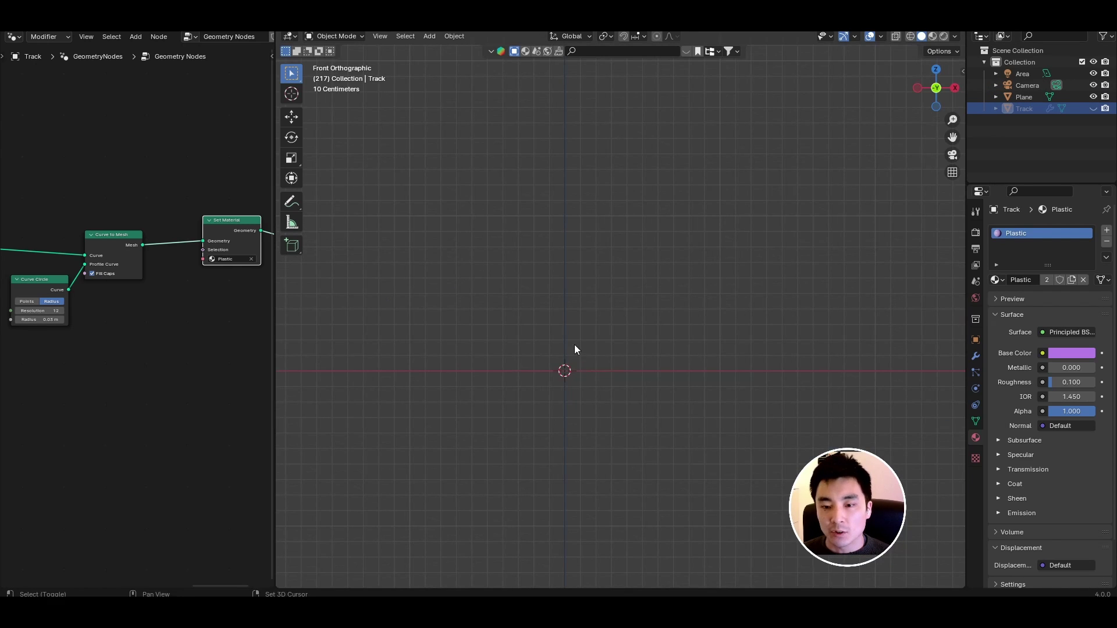
Step: Add a mesh cylinder at the origin and scale it down uniformly
{"action": "middle_click_drag", "start_coordinate": [576, 348], "coordinate": [649, 303], "text": "shift"}
{"action": "key", "text": "shift+a"}
{"action": "mouse_move", "coordinate": [628, 309]}
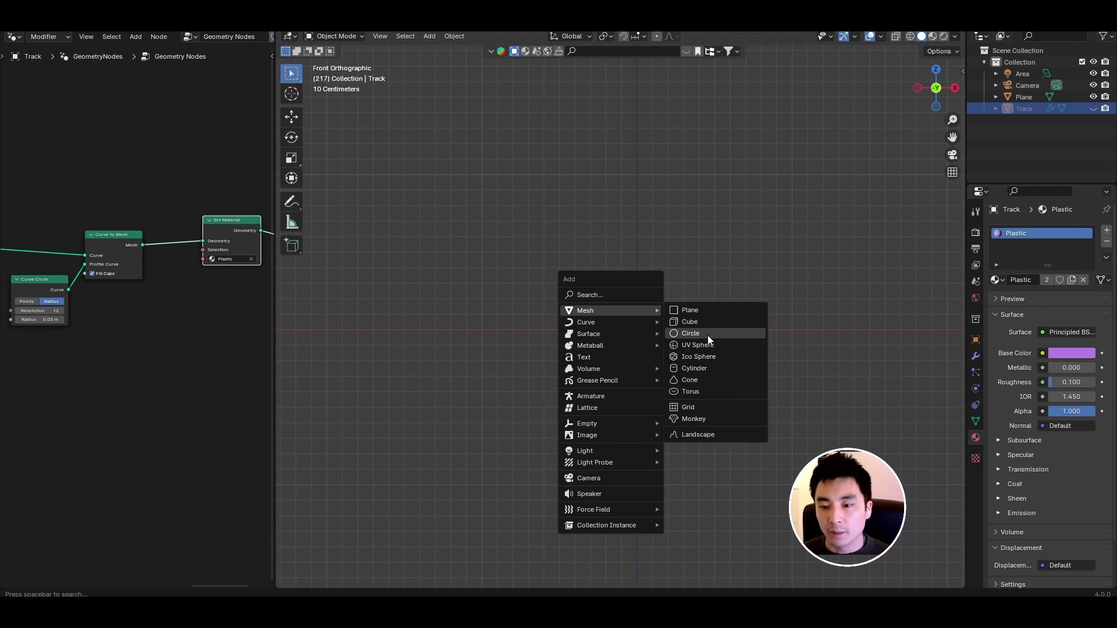
{"action": "left_click", "coordinate": [698, 364]}
{"action": "key", "text": "s"}
{"action": "left_click", "coordinate": [663, 321]}
{"action": "scroll", "coordinate": [694, 317], "scroll_direction": "up", "scroll_amount": 1}
{"action": "middle_click_drag", "start_coordinate": [694, 316], "coordinate": [651, 326], "text": "shift"}
{"action": "key", "text": "a"}
{"action": "key", "text": "s"}
{"action": "key", "text": "z"}
{"action": "right_click", "coordinate": [743, 320]}
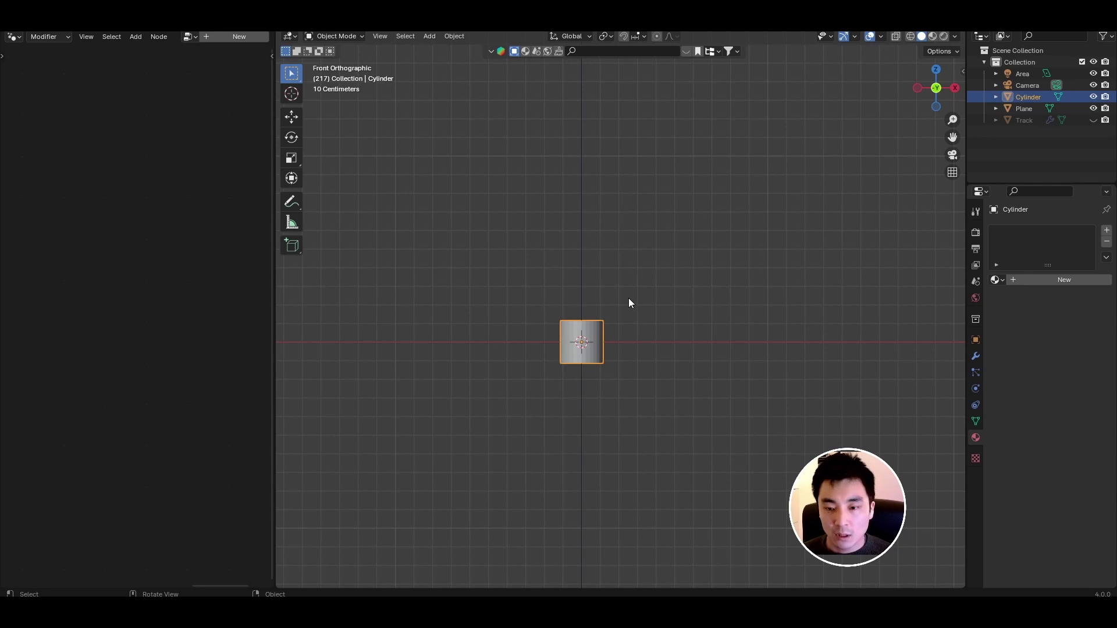
Step: Stretch the cylinder's mesh along Z in Edit Mode into a tall, narrow tube
{"action": "key", "text": "s"}
{"action": "key", "text": "z"}
{"action": "left_click", "coordinate": [868, 475]}
{"action": "mouse_move", "coordinate": [675, 386]}
{"action": "middle_mouse_down"}
{"action": "mouse_move", "coordinate": [701, 407]}
{"action": "mouse_move", "coordinate": [682, 385]}
{"action": "middle_mouse_up"}
{"action": "scroll", "coordinate": [682, 385], "scroll_direction": "down", "scroll_amount": 1}
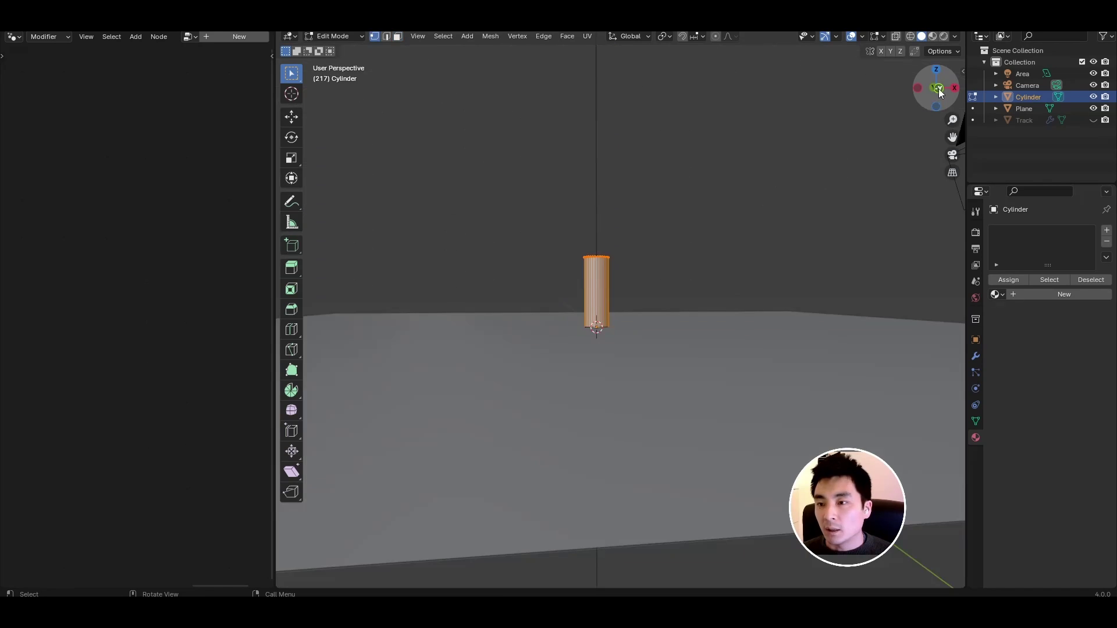
Step: Extrude the cylinder's top face upward and widen it into a flare, topped by a short straight collar
{"action": "left_click", "coordinate": [936, 93]}
{"action": "scroll", "coordinate": [640, 262], "scroll_direction": "up", "scroll_amount": 4}
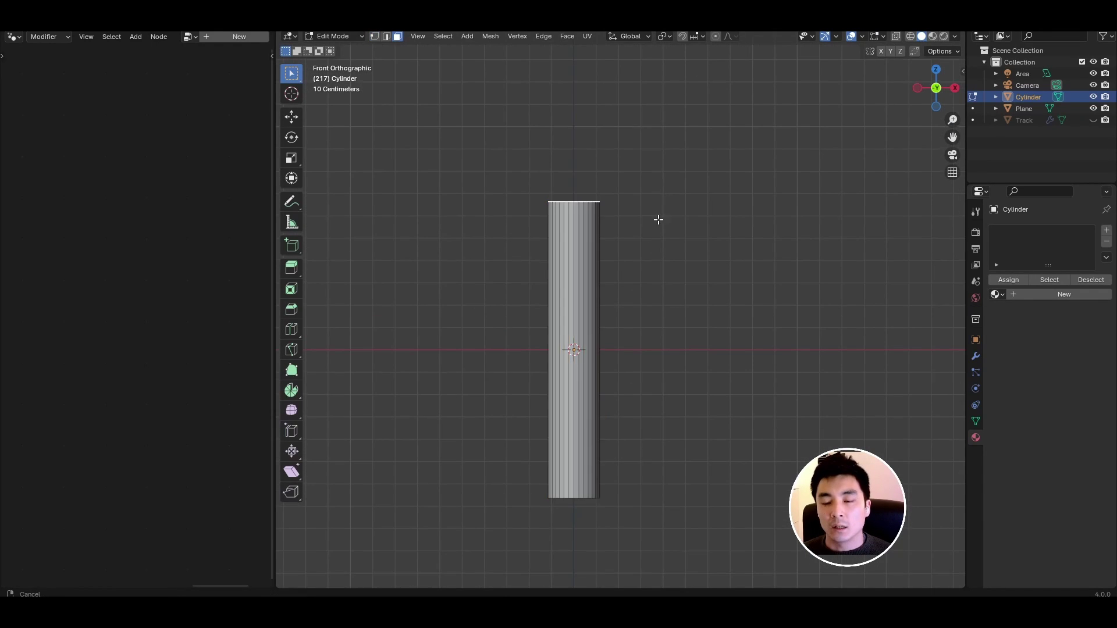
{"action": "scroll", "coordinate": [659, 227], "scroll_direction": "down", "scroll_amount": 3}
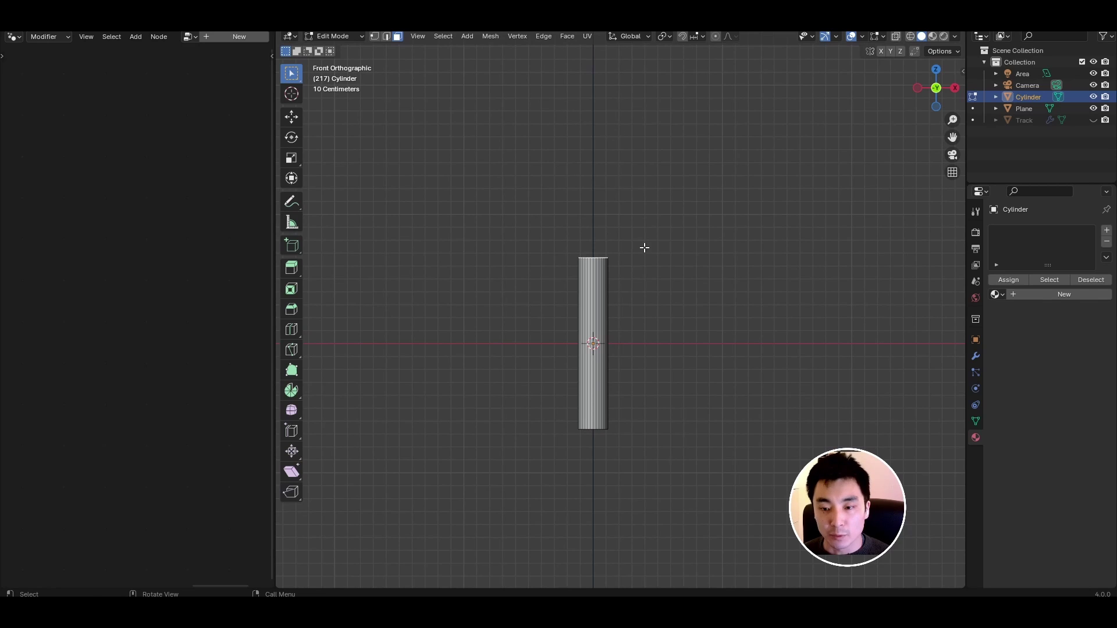
{"action": "key", "text": "e"}
{"action": "left_click", "coordinate": [623, 224]}
{"action": "key", "text": "s"}
{"action": "left_click", "coordinate": [714, 268]}
{"action": "key", "text": "e"}
{"action": "left_click", "coordinate": [713, 248]}
Step: Extrude the cylinder's top upward again, widen it into a second flare, and extrude a tall, wide body above it
{"action": "key", "text": "e"}
{"action": "left_click", "coordinate": [714, 239]}
{"action": "key", "text": "s"}
{"action": "left_click", "coordinate": [771, 261]}
{"action": "key", "text": "e"}
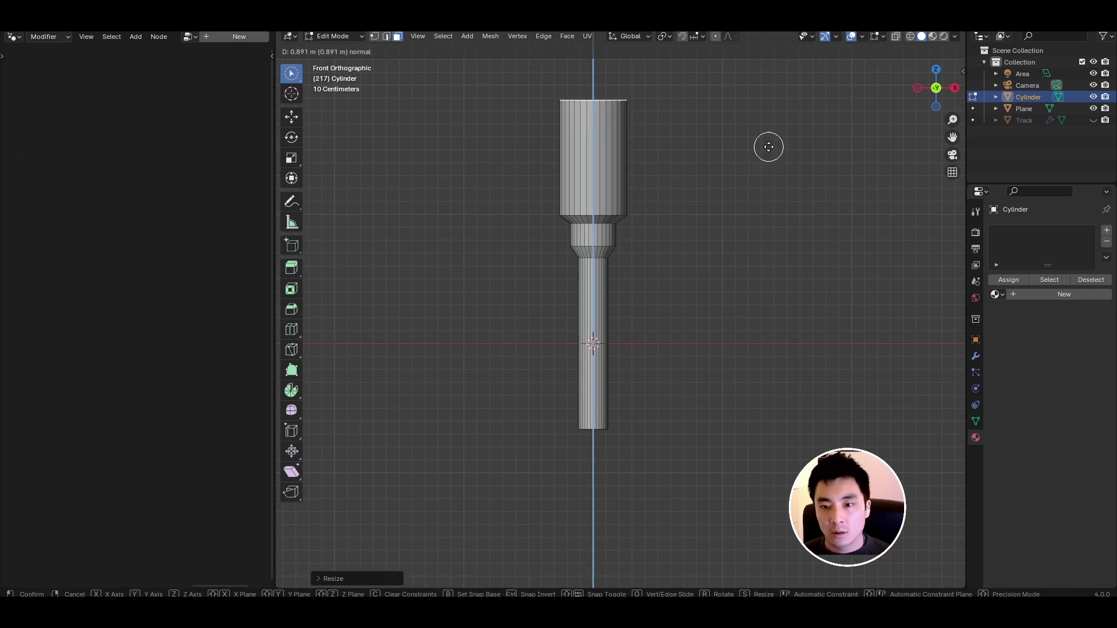
{"action": "left_click", "coordinate": [771, 124]}
Step: Return to Object Mode, shade the cylinder smooth and enable Auto Smooth at 30°
{"action": "right_click", "coordinate": [627, 301]}
{"action": "key", "text": "Tab"}
{"action": "mouse_move", "coordinate": [646, 305]}
{"action": "middle_mouse_down"}
{"action": "mouse_move", "coordinate": [647, 288]}
{"action": "mouse_move", "coordinate": [658, 309]}
{"action": "middle_mouse_up"}
{"action": "scroll", "coordinate": [618, 269], "scroll_direction": "up", "scroll_amount": 3}
{"action": "right_click", "coordinate": [584, 200]}
{"action": "left_click", "coordinate": [585, 203]}
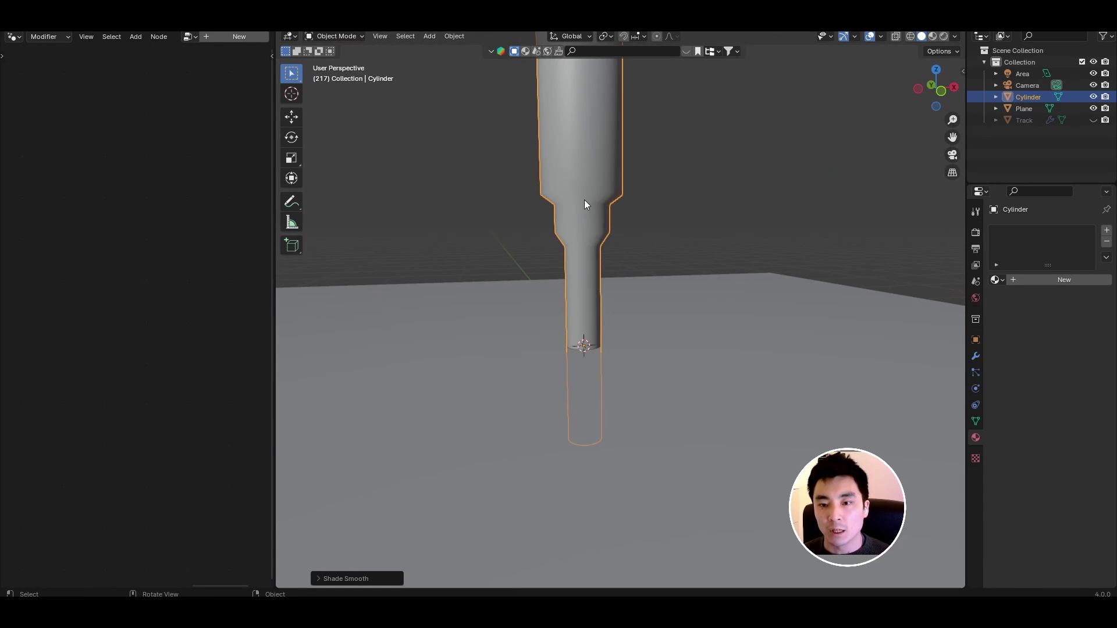
{"action": "left_click", "coordinate": [976, 419]}
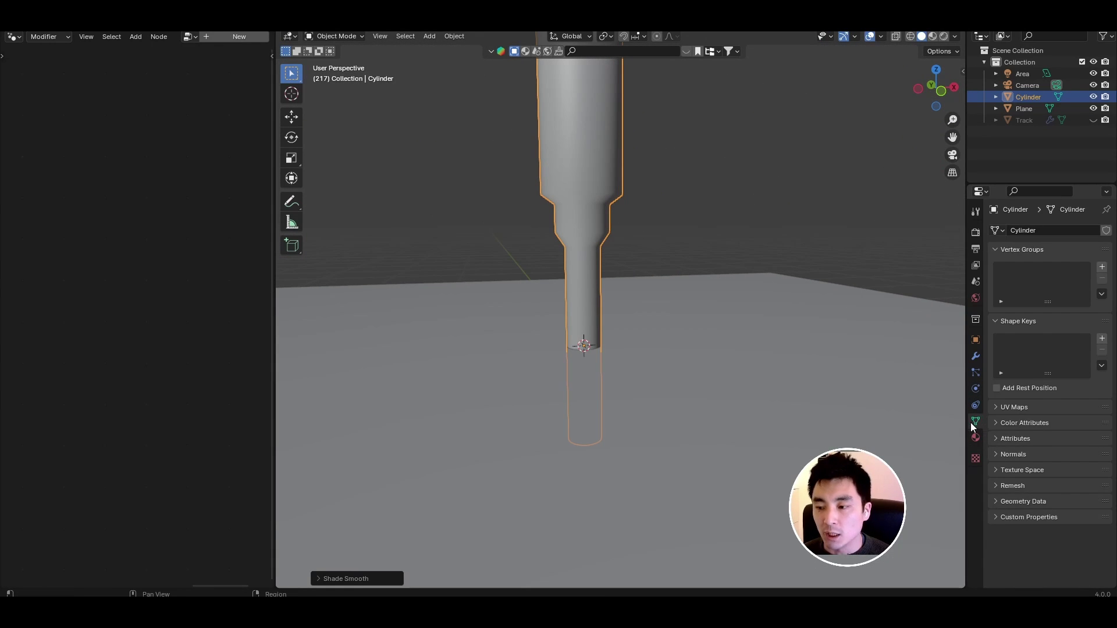
{"action": "left_click", "coordinate": [996, 455]}
{"action": "left_click", "coordinate": [1042, 471]}
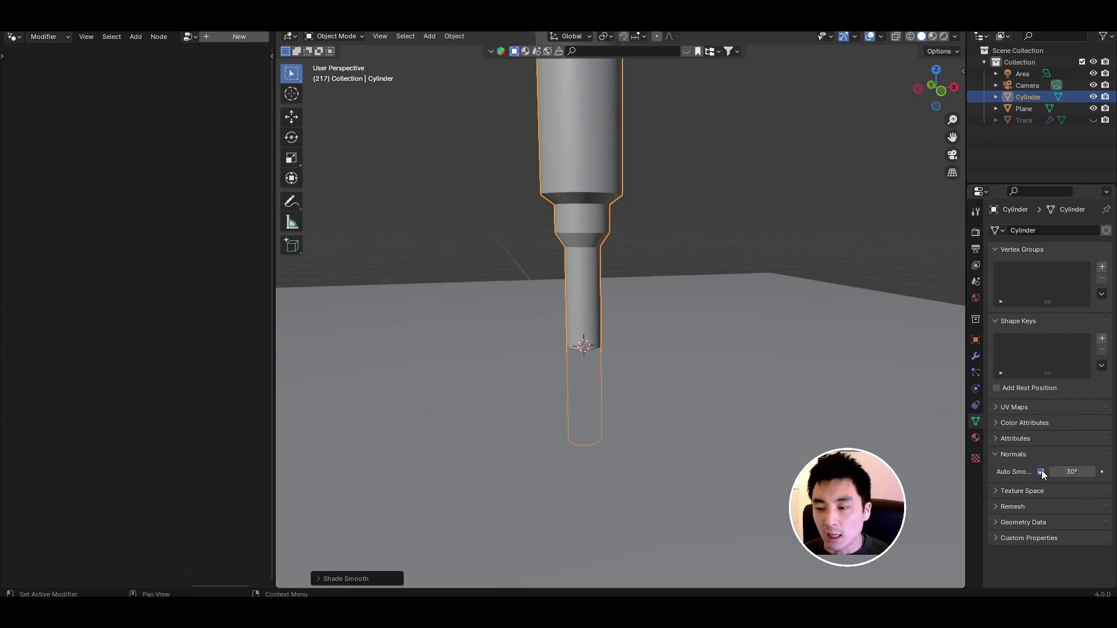
Step: Give the cylinder a new material named Metal and a second material slot named Black plastic
{"action": "key", "text": "KP_1"}
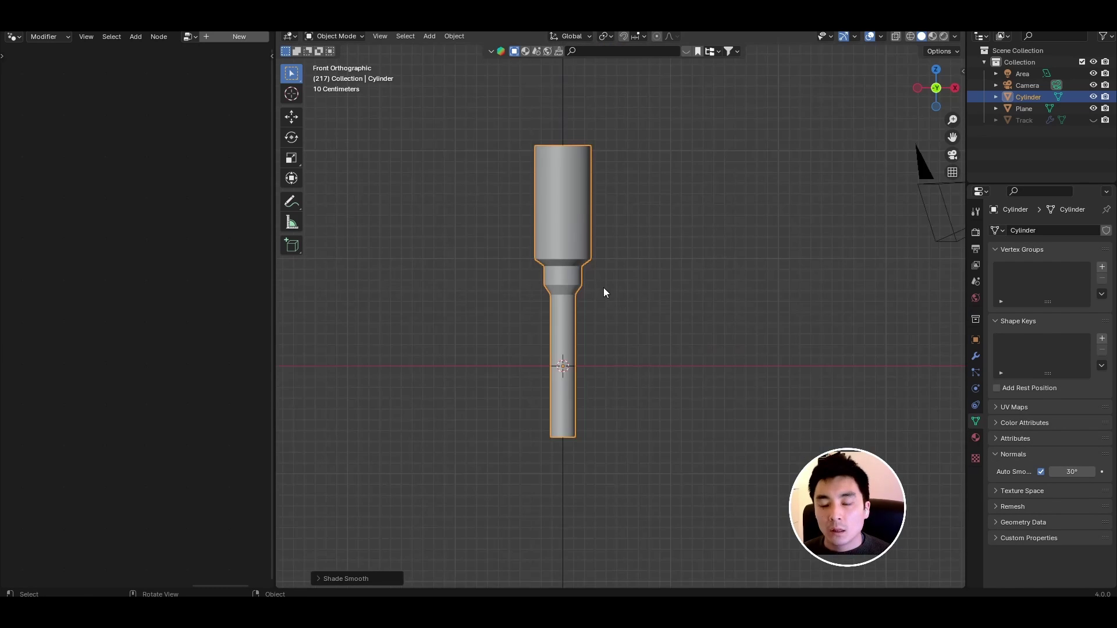
{"action": "left_click", "coordinate": [976, 437]}
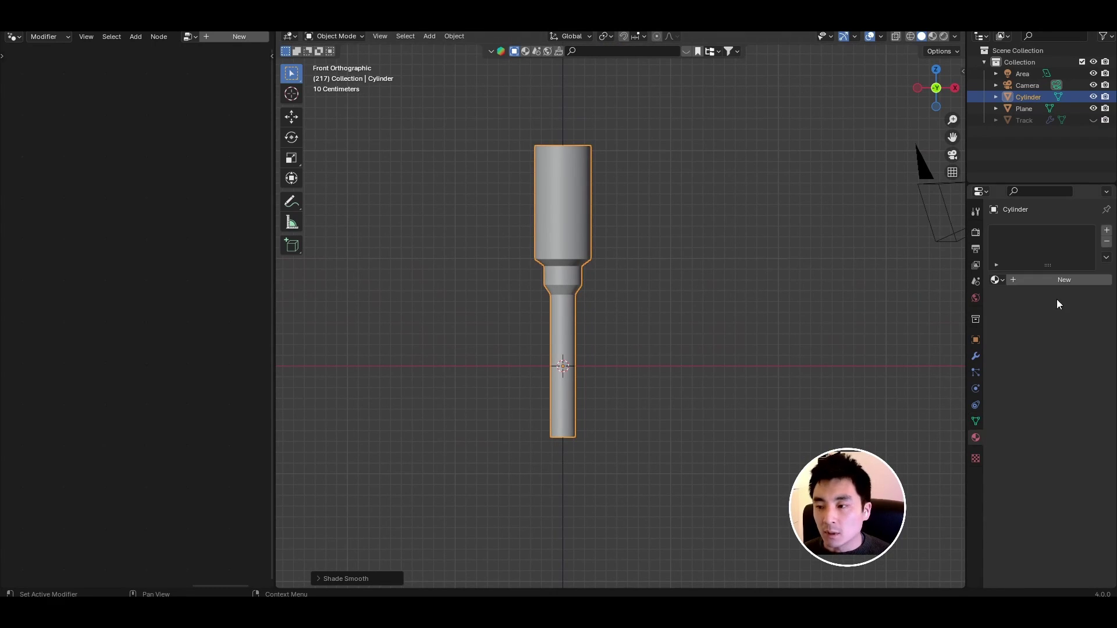
{"action": "left_click", "coordinate": [1059, 282]}
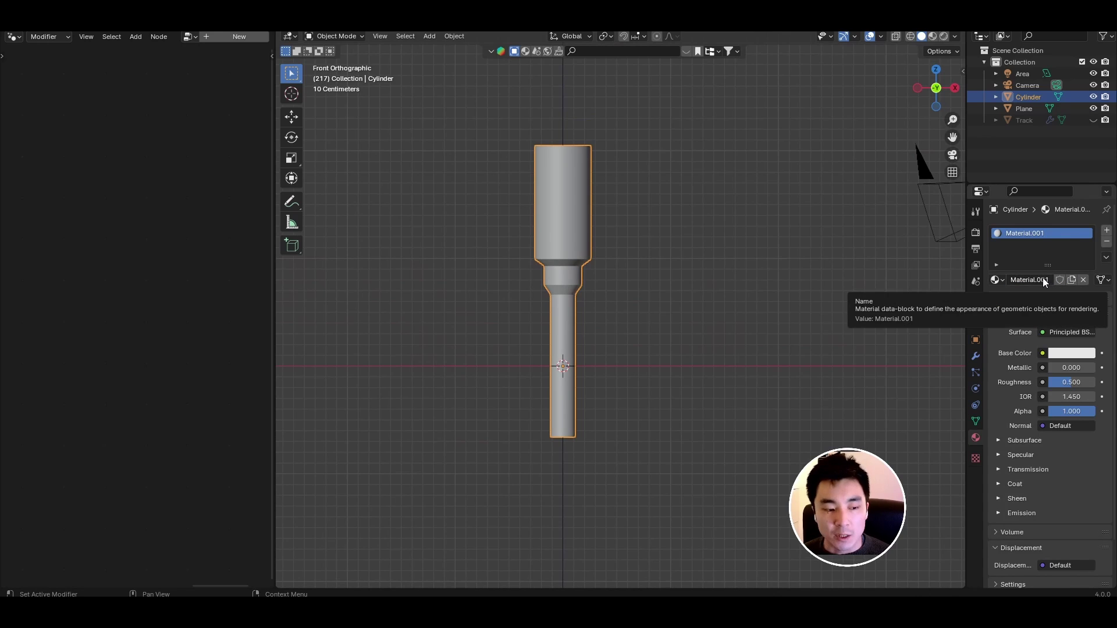
{"action": "double_click", "coordinate": [1042, 281]}
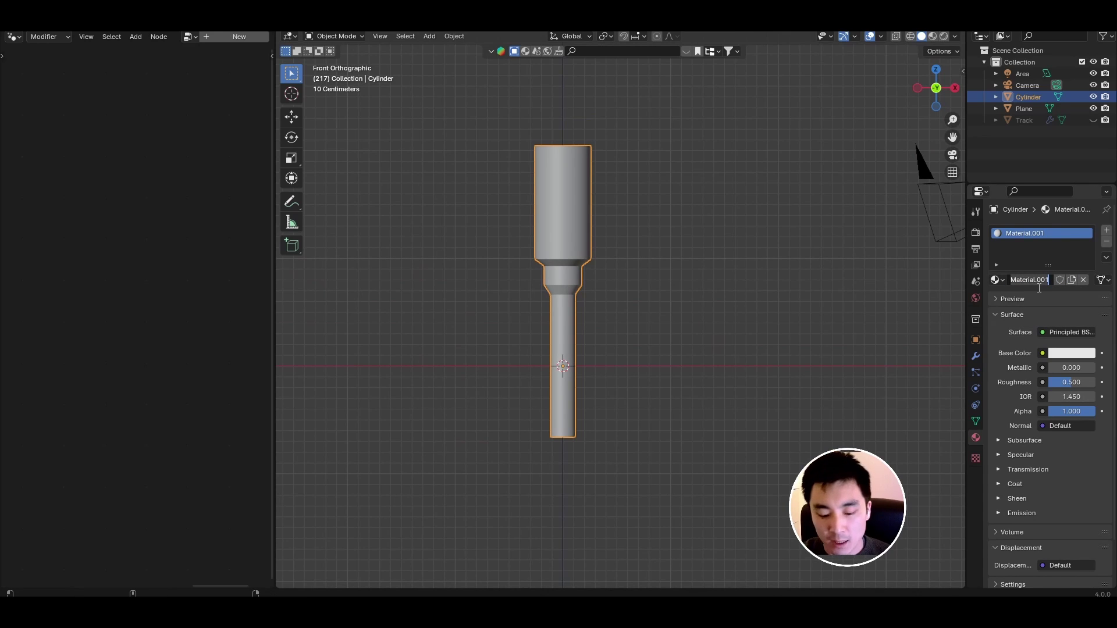
{"action": "type", "text": "Metal"}
{"action": "key", "text": "Return"}
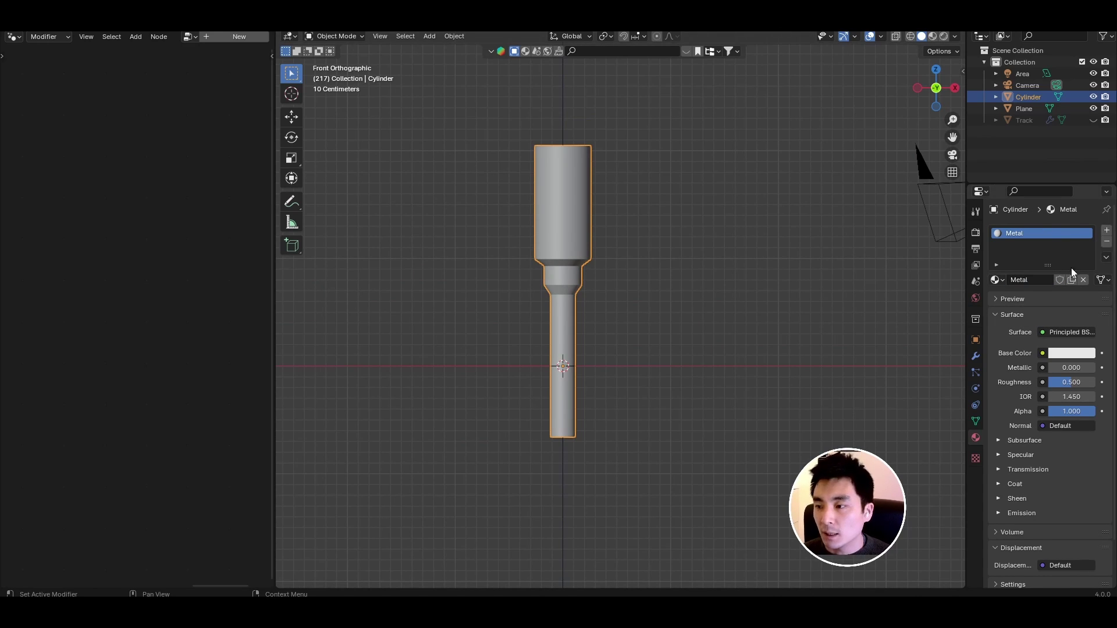
{"action": "left_click", "coordinate": [1107, 230]}
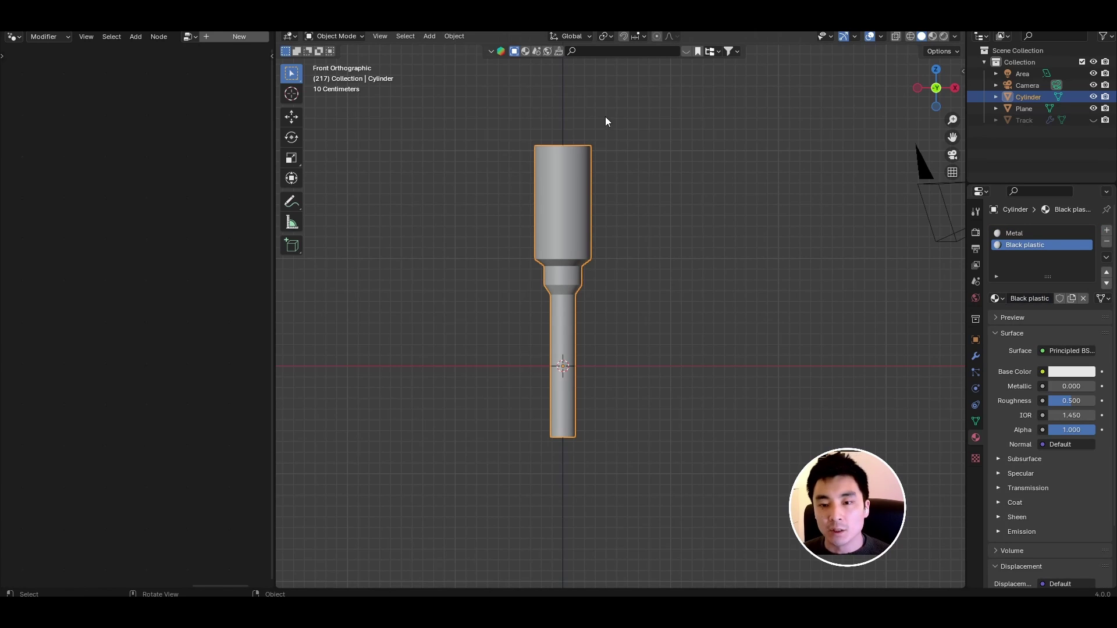
Step: Set the Metal material's base color to pure white, Metallic to 1.000 and Roughness to 0.2
{"action": "left_click", "coordinate": [1043, 233]}
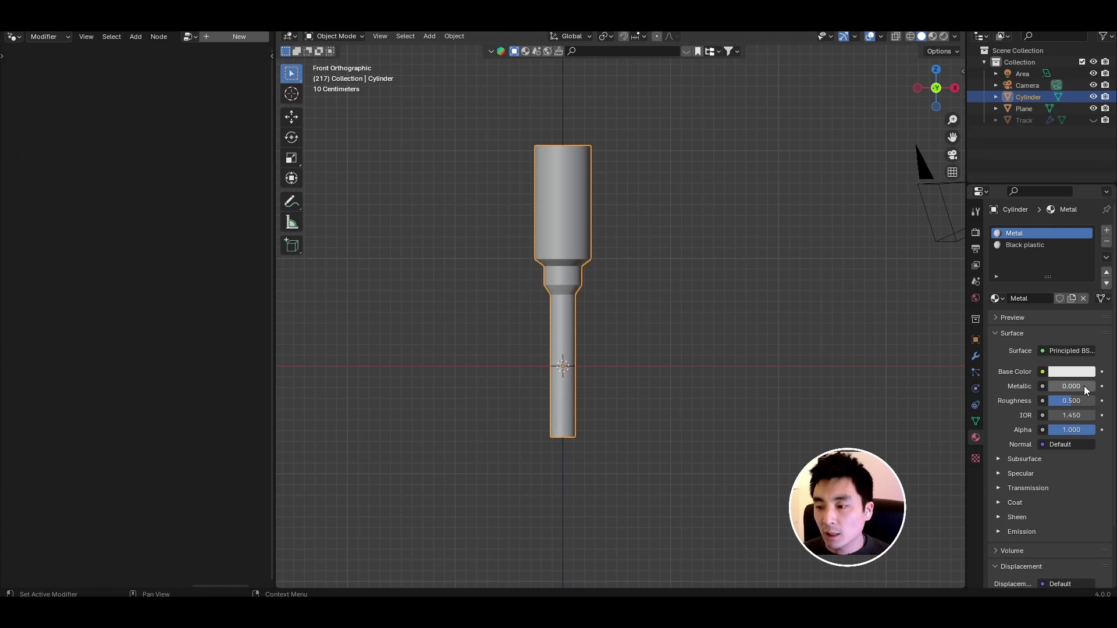
{"action": "left_click", "coordinate": [1066, 370]}
{"action": "left_click_drag", "start_coordinate": [1094, 216], "coordinate": [1092, 187]}
{"action": "left_click_drag", "start_coordinate": [1072, 387], "coordinate": [1097, 386]}
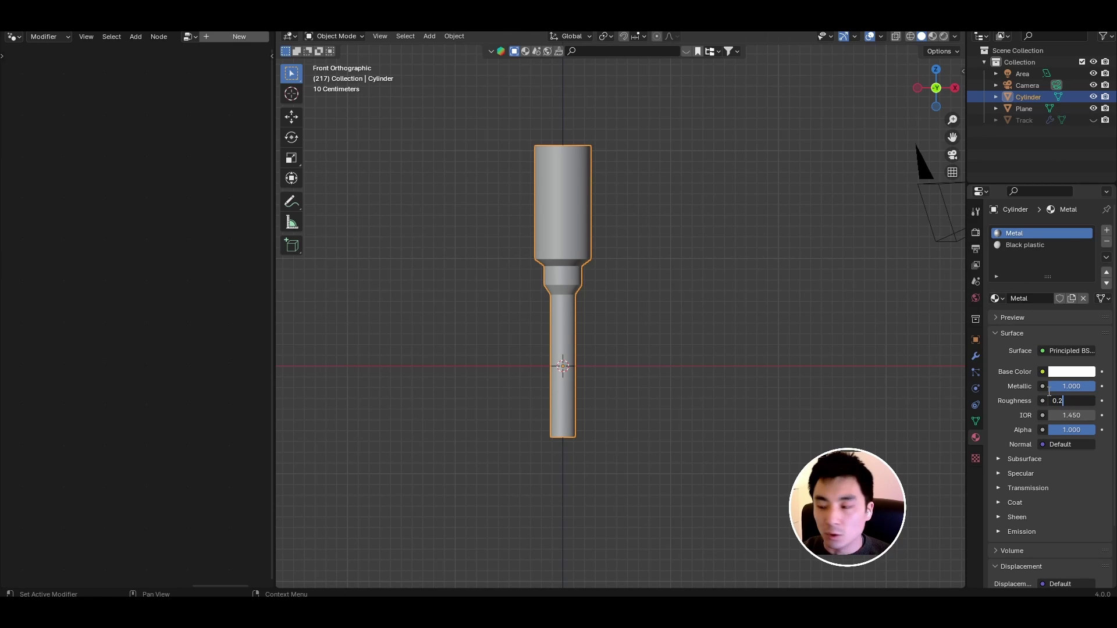
{"action": "key", "text": "Return"}
Step: Select all faces of the narrow lower tube in Edit Mode with X-ray on and assign the Metal material to them
{"action": "key", "text": "Tab"}
{"action": "right_click", "coordinate": [875, 72]}
{"action": "left_click", "coordinate": [896, 36]}
{"action": "key", "text": "w"}
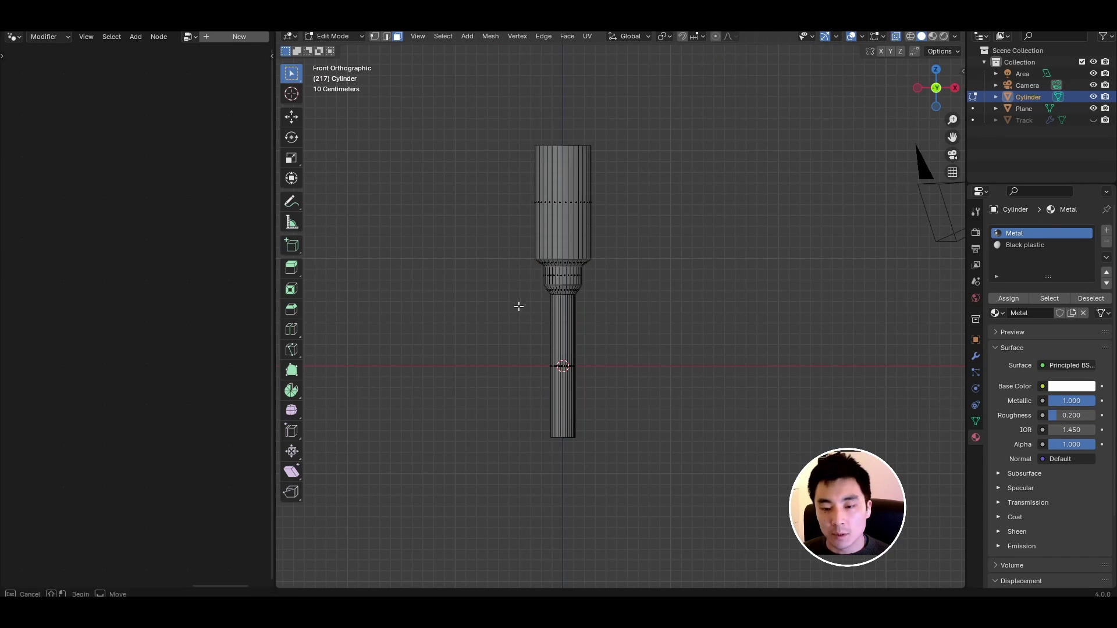
{"action": "left_click_drag", "start_coordinate": [518, 301], "coordinate": [628, 464]}
{"action": "middle_click_drag", "start_coordinate": [590, 361], "coordinate": [593, 306], "text": "shift"}
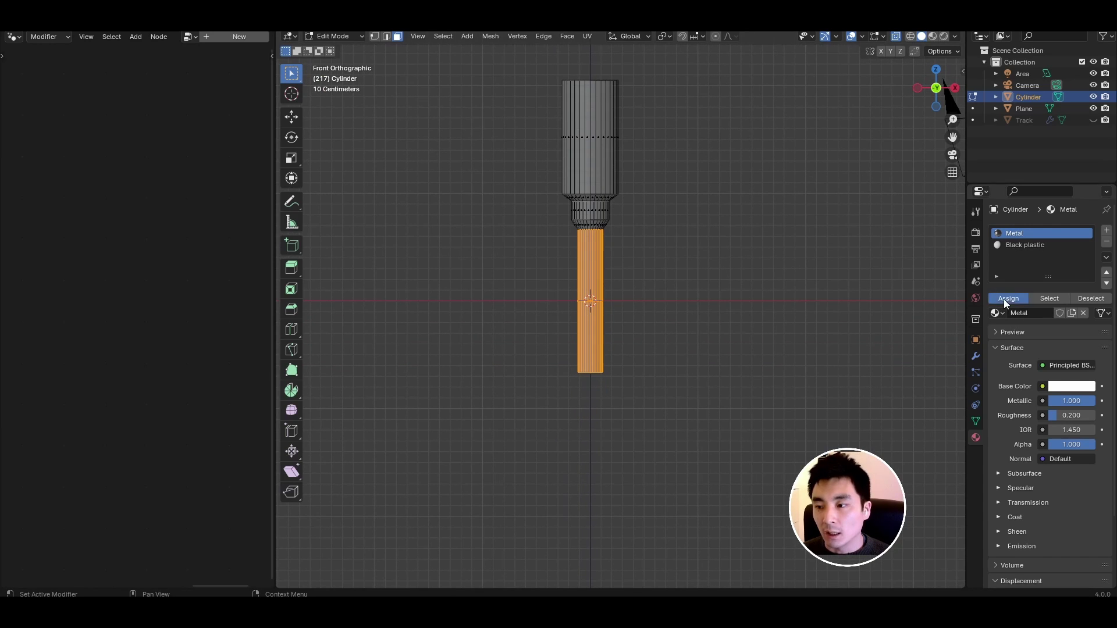
Step: Invert the face selection, assign Black plastic to the flared upper part, and turn X-ray off
{"action": "middle_click_drag", "start_coordinate": [649, 148], "coordinate": [666, 159], "text": "shift"}
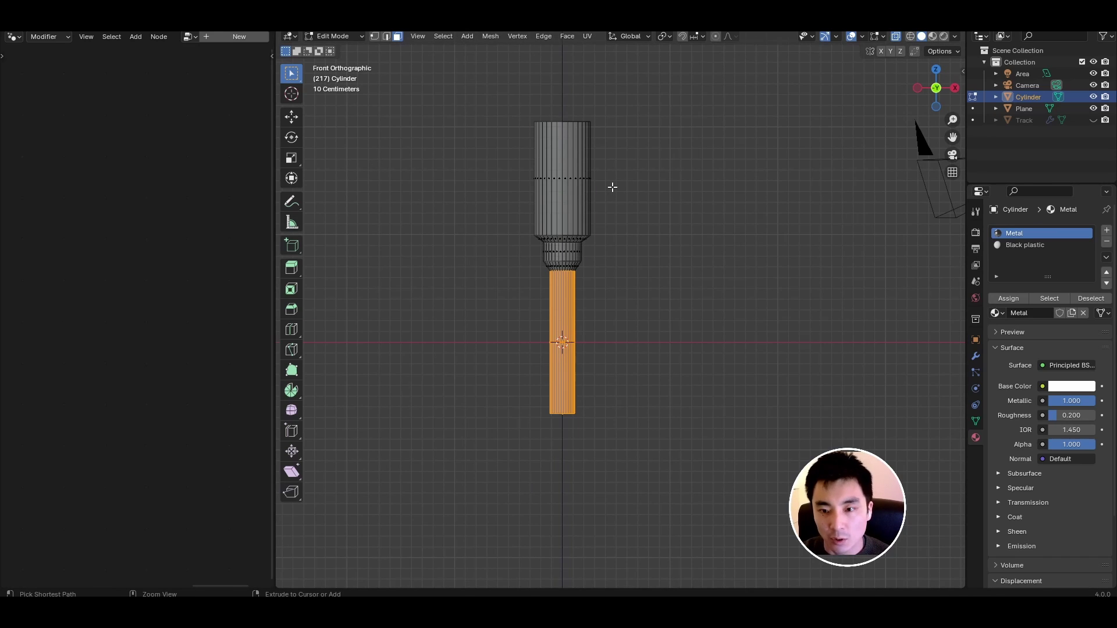
{"action": "key", "text": "ctrl+i"}
{"action": "left_click", "coordinate": [1025, 245]}
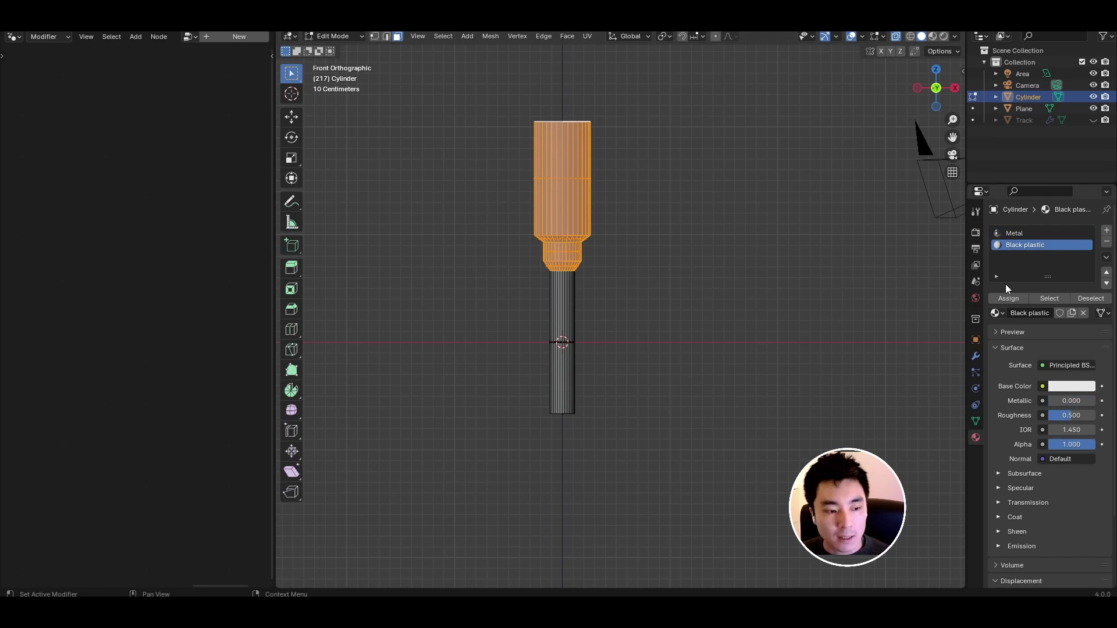
{"action": "left_click", "coordinate": [896, 36]}
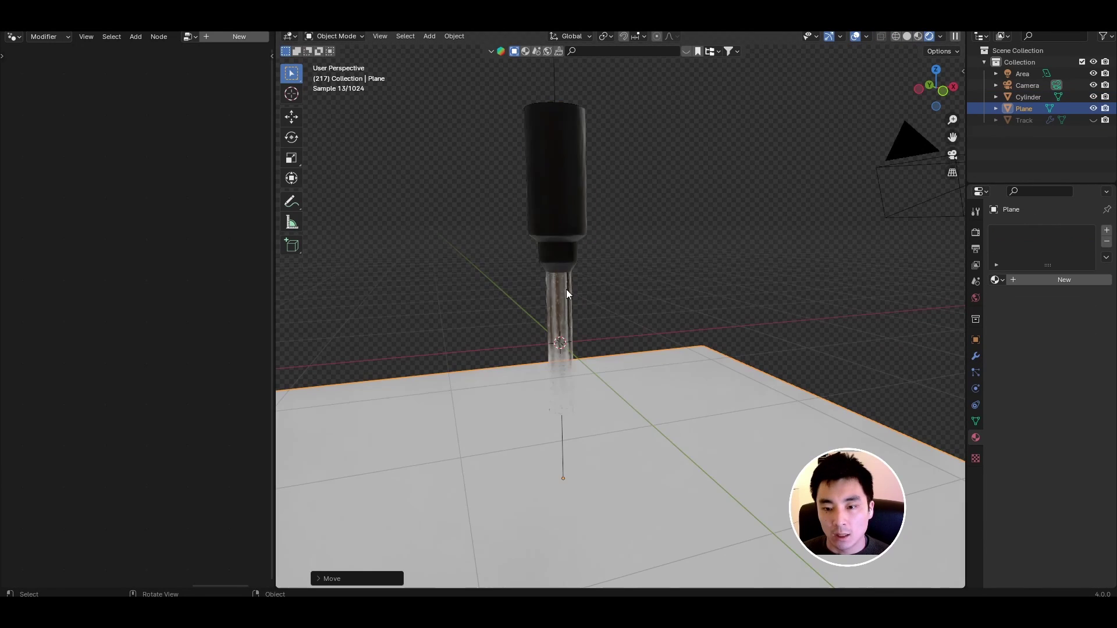
Step: Move the cylinder's whole mesh up along Z in Edit Mode so its lower end sits at the object origin
{"action": "mouse_move", "coordinate": [567, 288]}
{"action": "middle_mouse_down"}
{"action": "mouse_move", "coordinate": [618, 248]}
{"action": "mouse_move", "coordinate": [560, 274]}
{"action": "middle_mouse_up"}
{"action": "left_click", "coordinate": [560, 275]}
{"action": "middle_click_drag", "start_coordinate": [627, 224], "coordinate": [608, 230]}
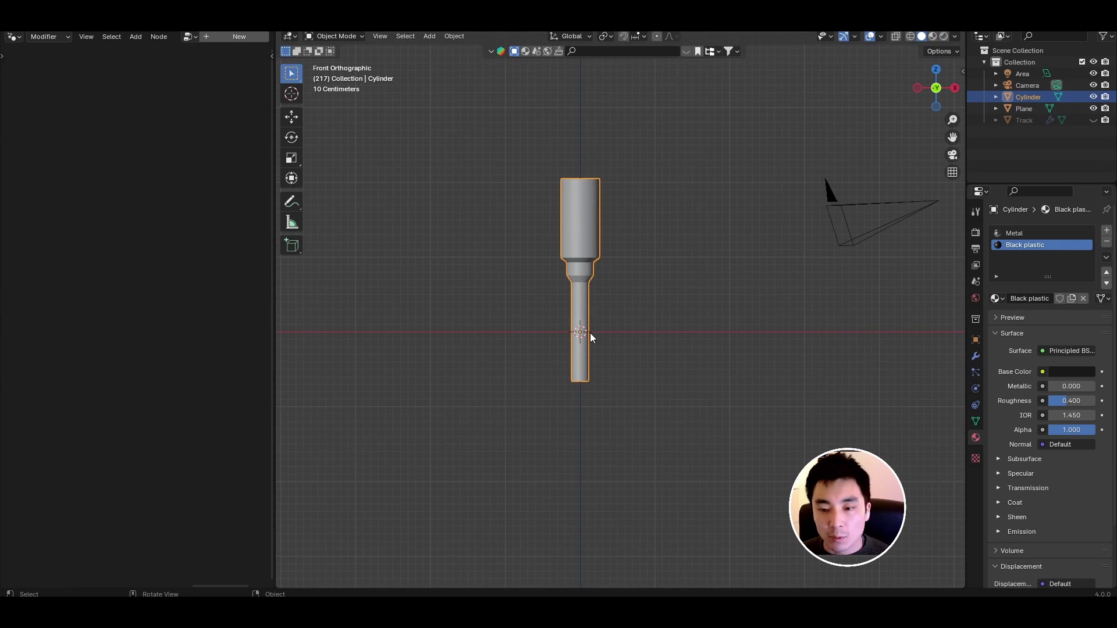
{"action": "middle_click_drag", "start_coordinate": [590, 337], "coordinate": [603, 308], "text": "shift"}
{"action": "scroll", "coordinate": [605, 257], "scroll_direction": "up", "scroll_amount": 3}
{"action": "middle_click_drag", "start_coordinate": [588, 230], "coordinate": [591, 275], "text": "shift"}
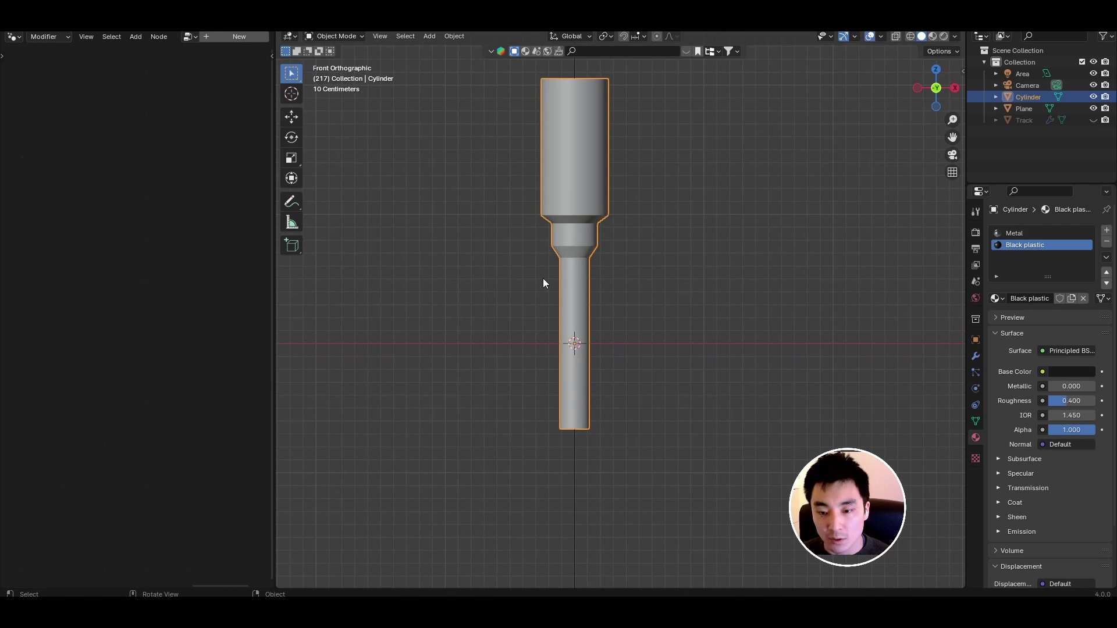
{"action": "key", "text": "Tab"}
{"action": "key", "text": "a"}
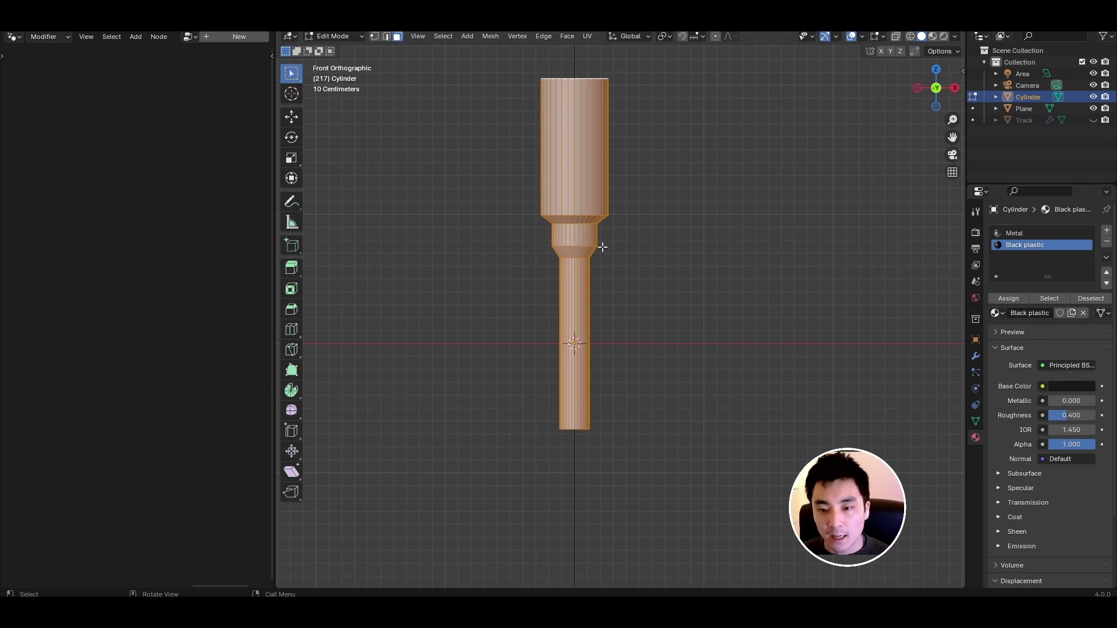
{"action": "key", "text": "g"}
{"action": "key", "text": "z"}
{"action": "left_click", "coordinate": [619, 149]}
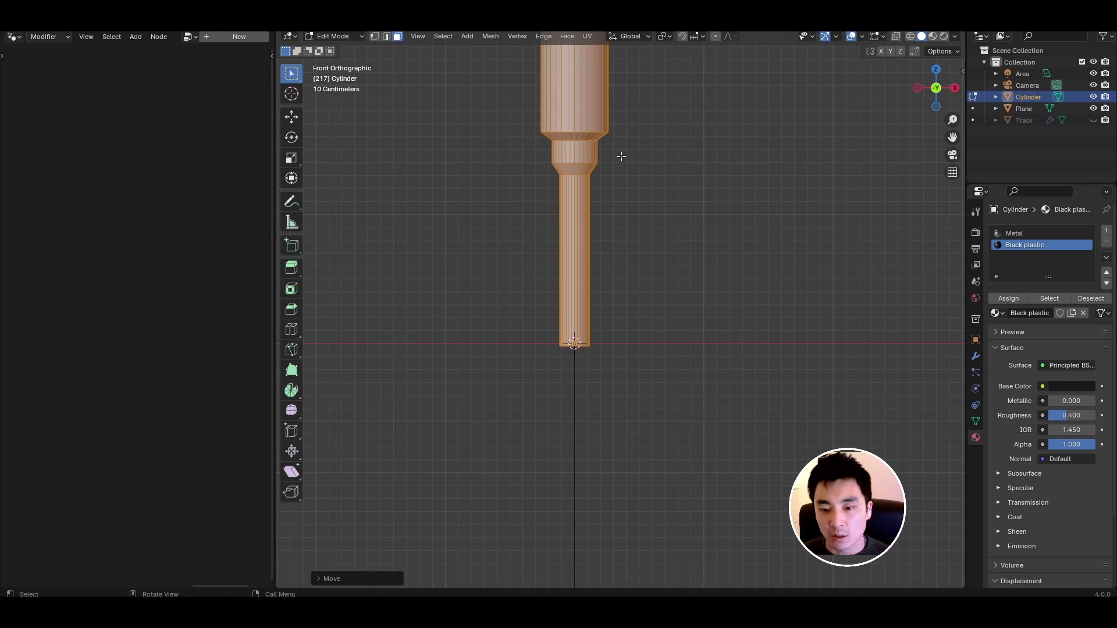
Step: Leave Edit Mode and rename the cylinder object to Nozzle
{"action": "middle_click_drag", "start_coordinate": [646, 239], "coordinate": [586, 379]}
{"action": "key", "text": "Tab"}
{"action": "double_click", "coordinate": [1028, 97]}
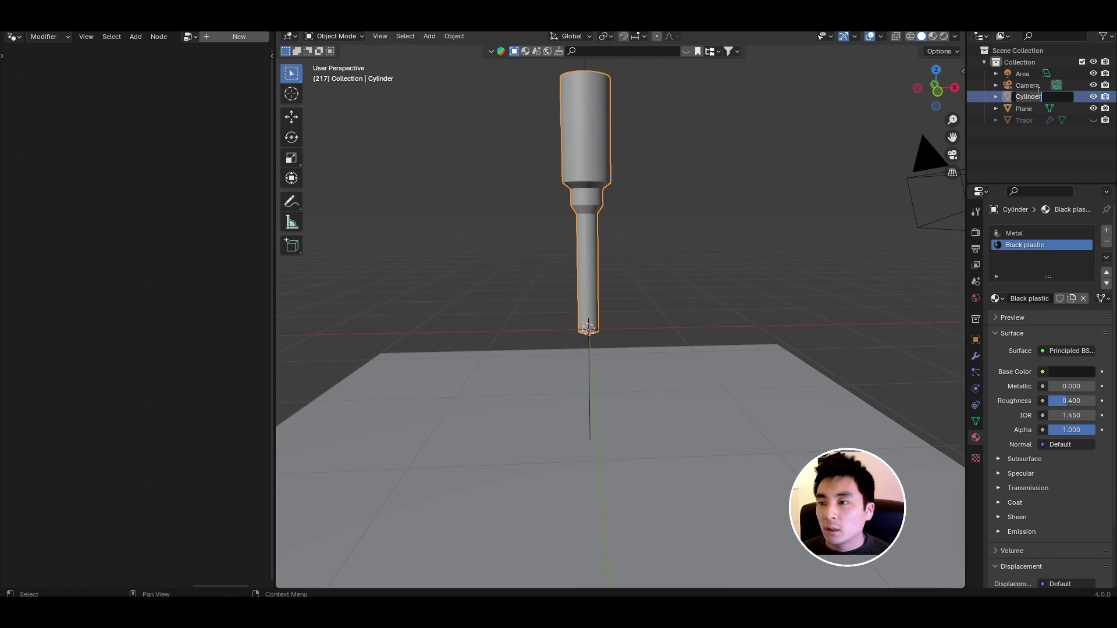
{"action": "key", "text": "Return"}
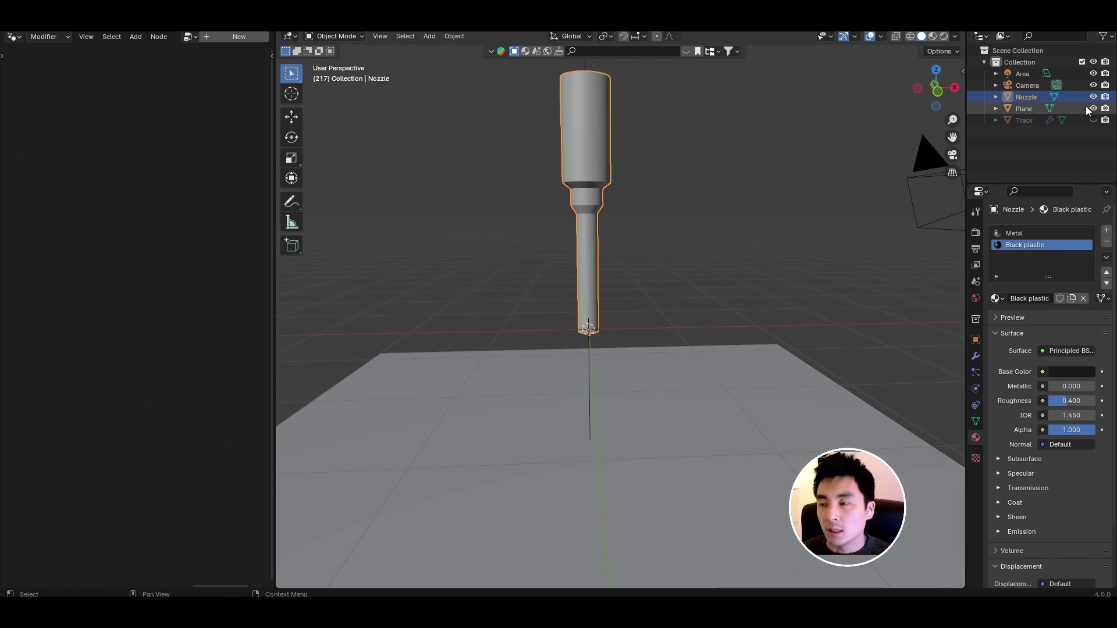
Step: Unhide the Track object and hide the Nozzle object in the viewport
{"action": "left_click", "coordinate": [1093, 120]}
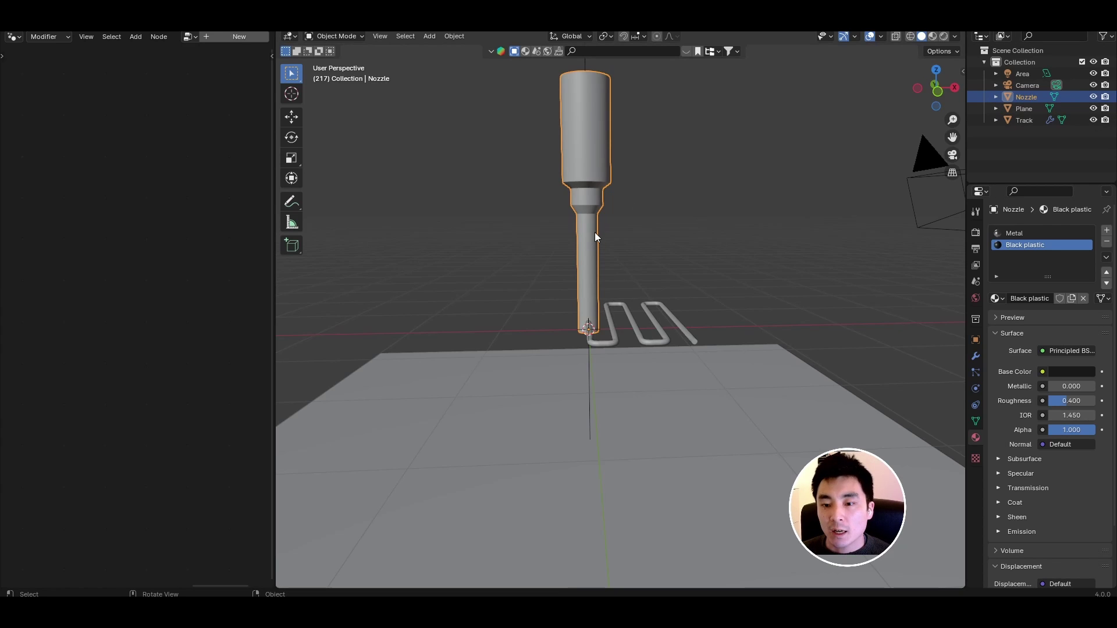
{"action": "middle_click_drag", "start_coordinate": [595, 237], "coordinate": [628, 221]}
{"action": "left_click", "coordinate": [1093, 97]}
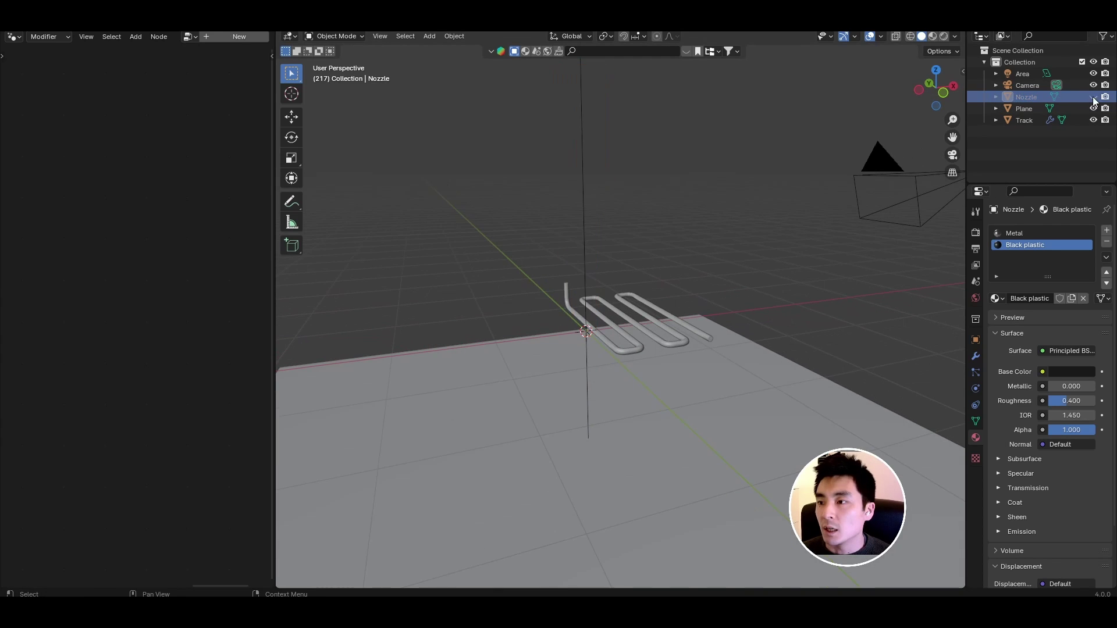
Step: Select the Track to bring up its node tree, enlarge the node editor and hide the 3D viewport's tool shelf
{"action": "left_click", "coordinate": [622, 352]}
{"action": "left_click_drag", "start_coordinate": [275, 180], "coordinate": [650, 212]}
{"action": "middle_click_drag", "start_coordinate": [706, 218], "coordinate": [706, 208]}
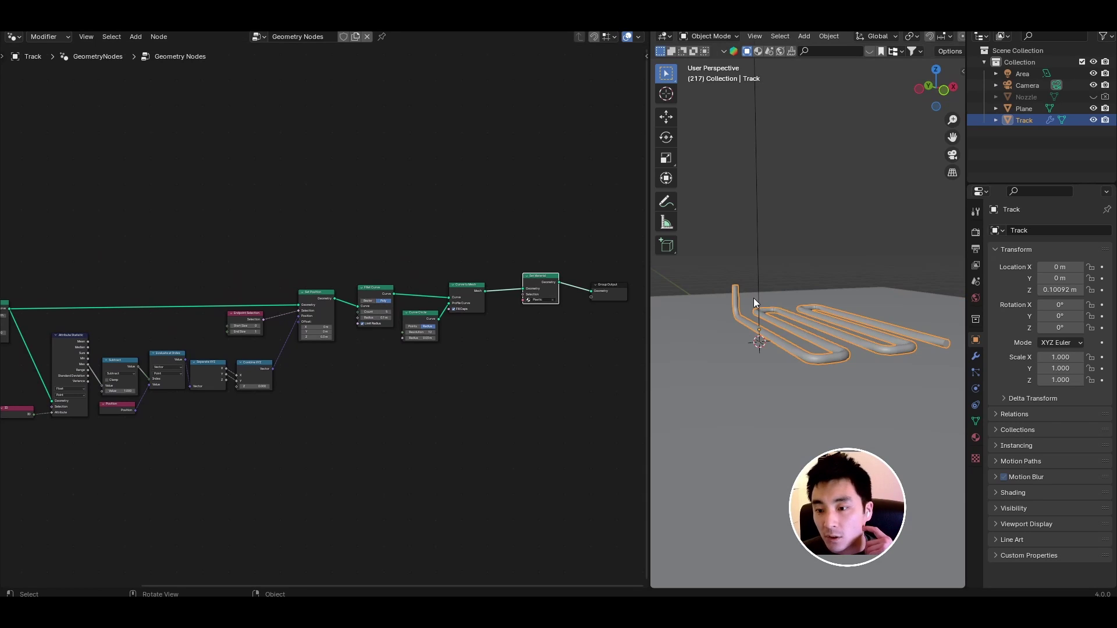
{"action": "middle_click_drag", "start_coordinate": [747, 297], "coordinate": [714, 297]}
{"action": "middle_click_drag", "start_coordinate": [883, 322], "coordinate": [882, 331], "text": "shift"}
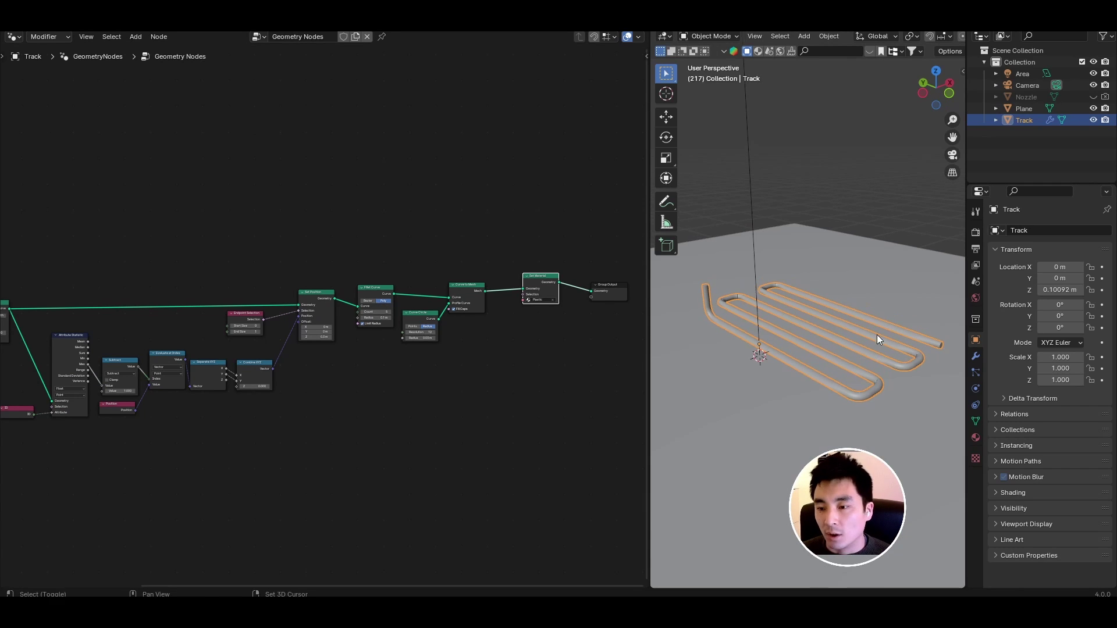
{"action": "key", "text": "t"}
Step: Add an Instance on Points node with its Points input fed by the Trim Curve node's Curve output
{"action": "scroll", "coordinate": [62, 318], "scroll_direction": "up", "scroll_amount": 5}
{"action": "middle_click_drag", "start_coordinate": [63, 318], "coordinate": [185, 337]}
{"action": "left_click_drag", "start_coordinate": [111, 323], "coordinate": [226, 147]}
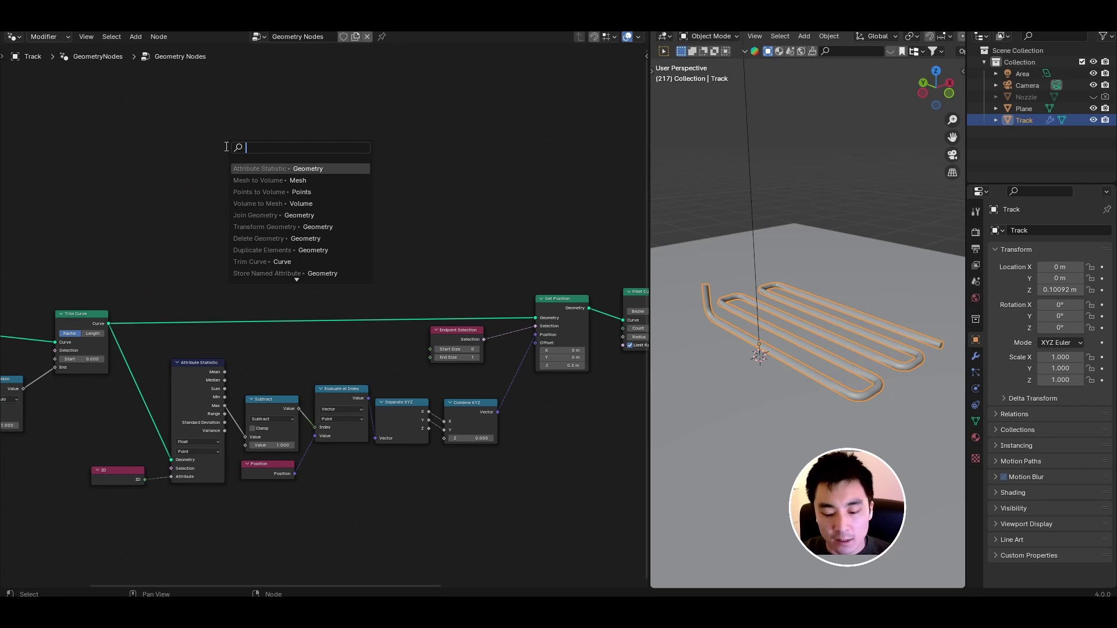
{"action": "type", "text": "ins"}
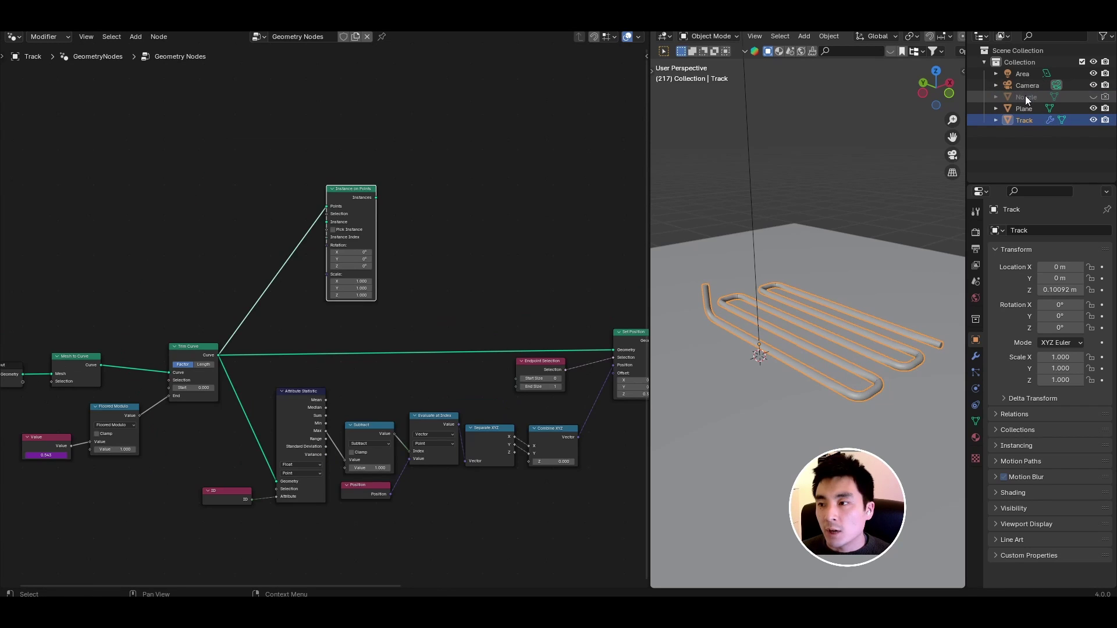
Step: Bring the Nozzle object into the node tree as an Object Info node and connect its Geometry to Instance on Points' Instance input
{"action": "left_click_drag", "start_coordinate": [1026, 96], "coordinate": [245, 221]}
{"action": "scroll", "coordinate": [288, 219], "scroll_direction": "up", "scroll_amount": 3}
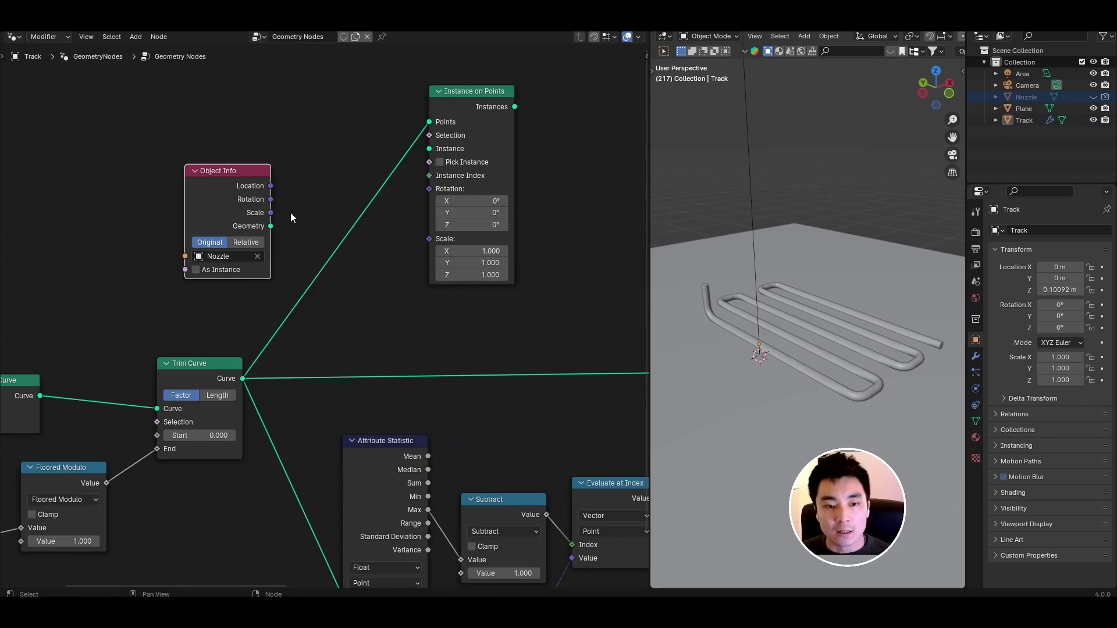
{"action": "middle_click_drag", "start_coordinate": [297, 219], "coordinate": [233, 249]}
{"action": "left_click_drag", "start_coordinate": [201, 251], "coordinate": [262, 212]}
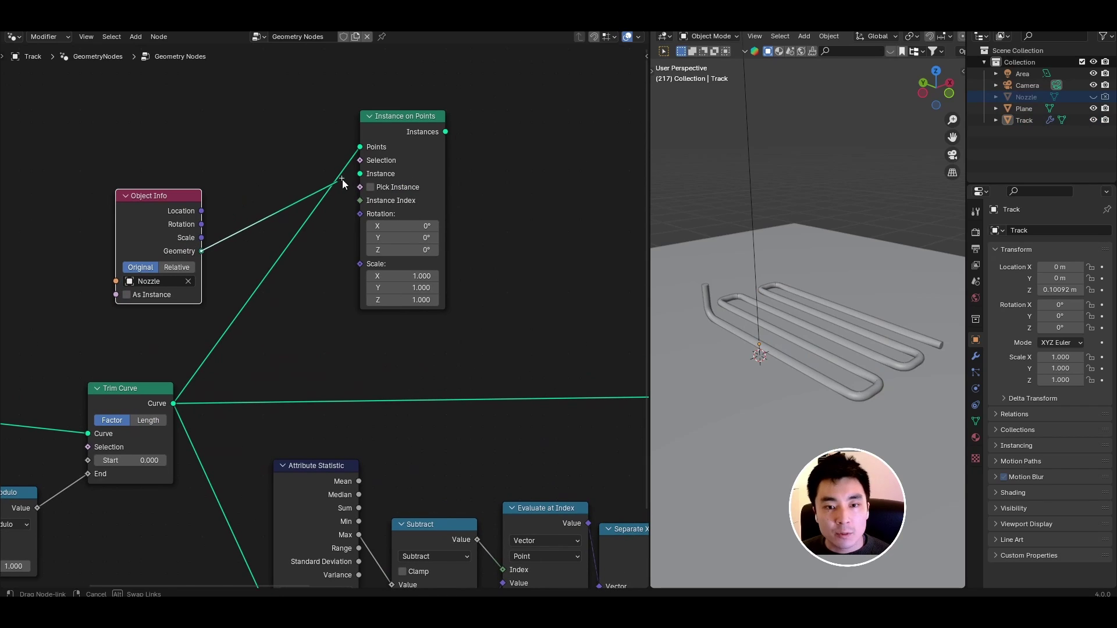
{"action": "left_click_drag", "start_coordinate": [359, 174], "coordinate": [360, 174]}
Step: Insert a Join Geometry node between the Set Material and Group Output nodes
{"action": "scroll", "coordinate": [450, 263], "scroll_direction": "down", "scroll_amount": 2}
{"action": "middle_click_drag", "start_coordinate": [449, 263], "coordinate": [245, 161]}
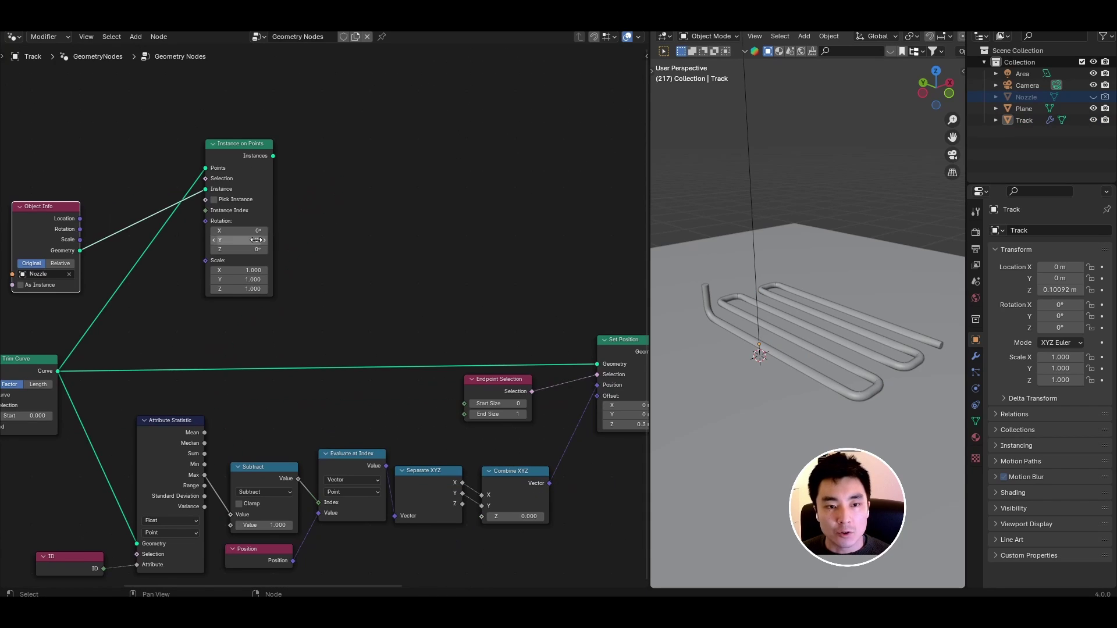
{"action": "middle_click_drag", "start_coordinate": [267, 232], "coordinate": [307, 320]}
{"action": "middle_click_drag", "start_coordinate": [521, 320], "coordinate": [370, 317]}
{"action": "left_click_drag", "start_coordinate": [406, 302], "coordinate": [365, 311]}
{"action": "key", "text": "shift+a"}
{"action": "left_click", "coordinate": [362, 126]}
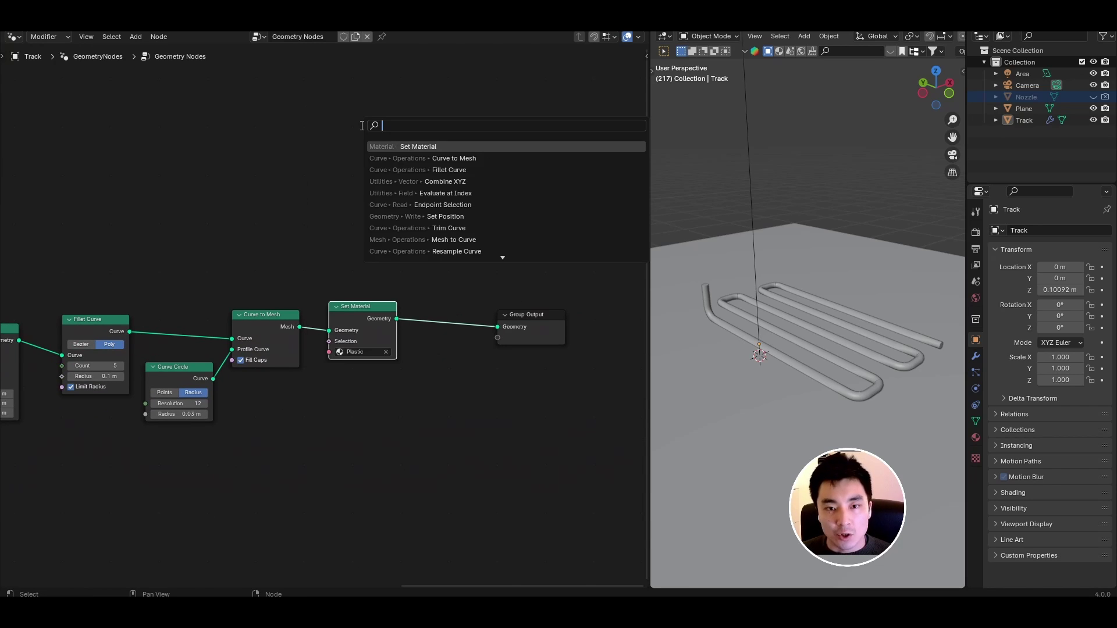
{"action": "type", "text": "join"}
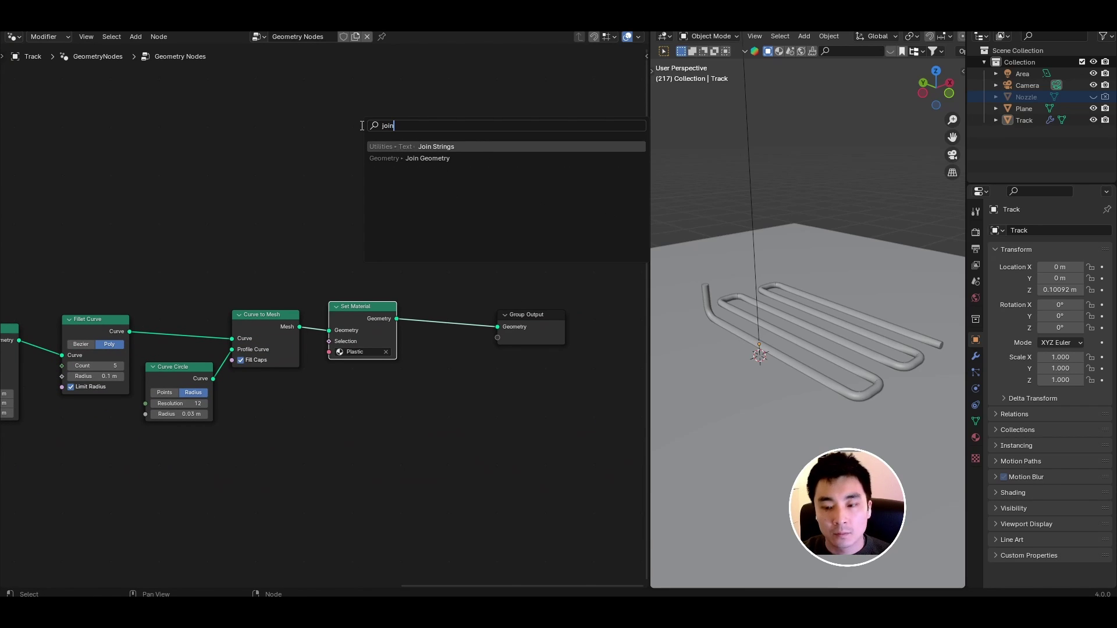
{"action": "key", "text": "Down"}
{"action": "key", "text": "Return"}
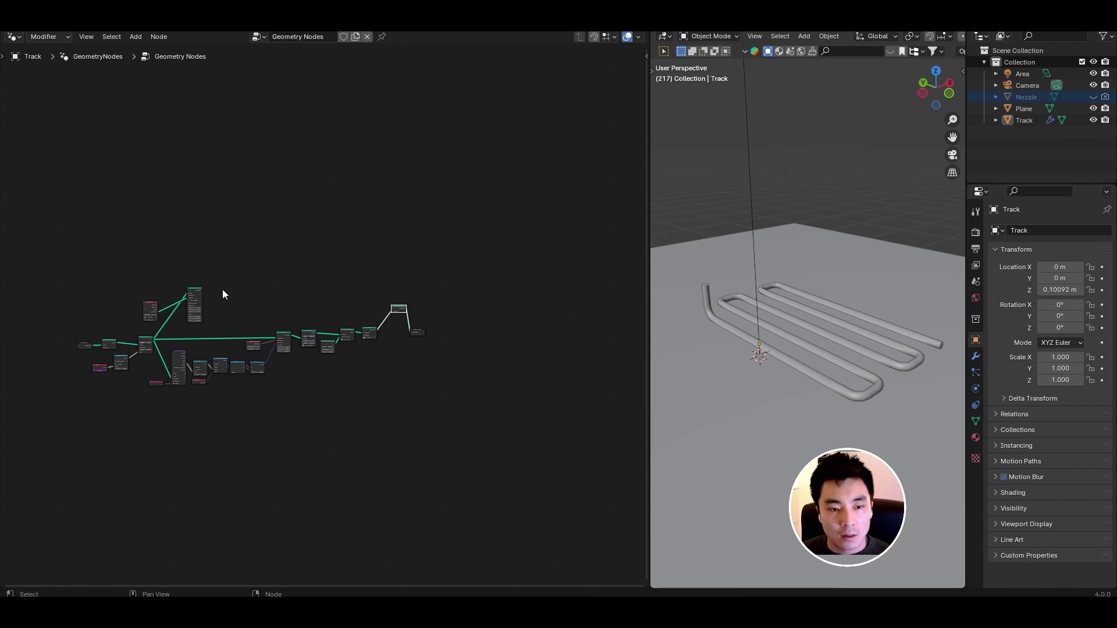
Step: Connect Instance on Points' Instances output to the Join Geometry node and bring the nozzle instances into view
{"action": "scroll", "coordinate": [222, 289], "scroll_direction": "up", "scroll_amount": 3}
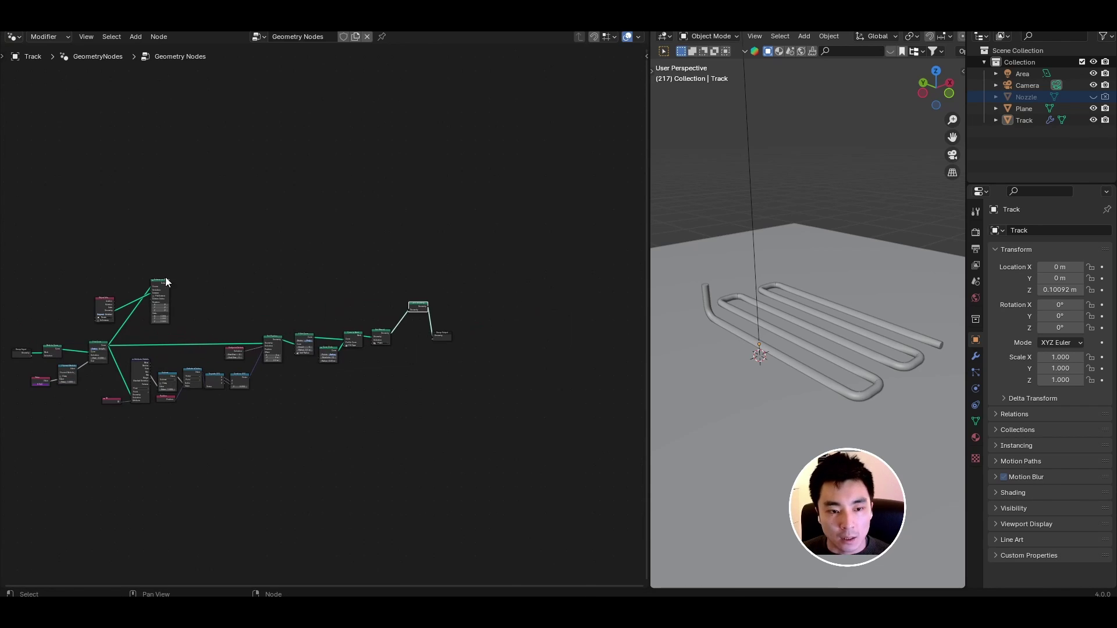
{"action": "left_click_drag", "start_coordinate": [168, 284], "coordinate": [410, 309]}
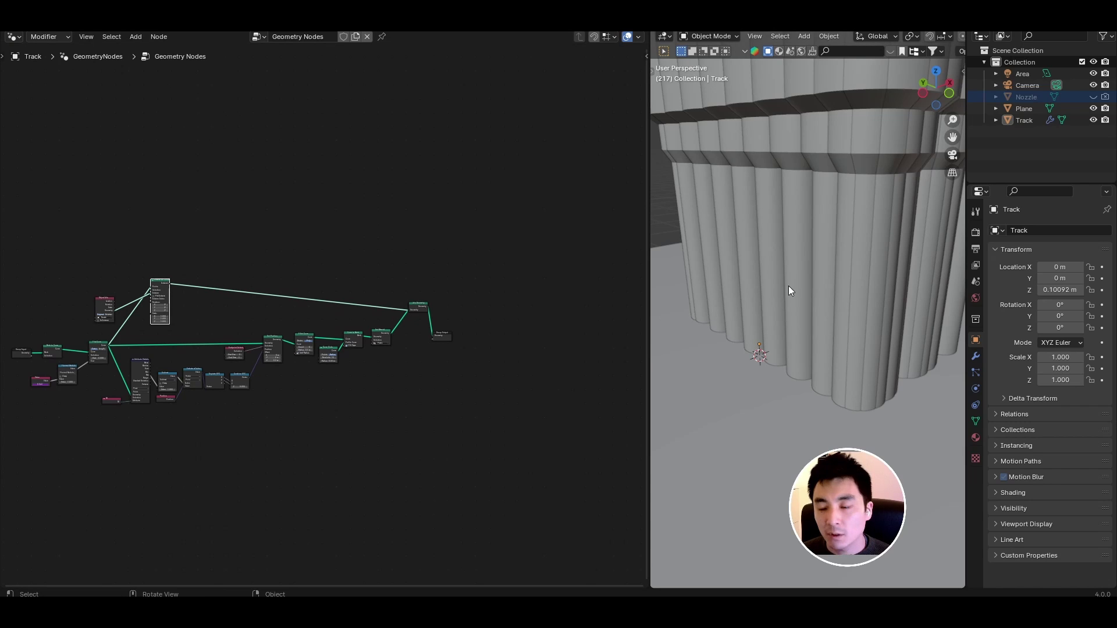
{"action": "scroll", "coordinate": [788, 285], "scroll_direction": "down", "scroll_amount": 5}
{"action": "scroll", "coordinate": [850, 272], "scroll_direction": "up", "scroll_amount": 3}
{"action": "mouse_move", "coordinate": [812, 282]}
{"action": "middle_mouse_down"}
{"action": "mouse_move", "coordinate": [777, 245]}
{"action": "mouse_move", "coordinate": [811, 255]}
{"action": "mouse_move", "coordinate": [821, 279]}
{"action": "middle_mouse_up"}
{"action": "scroll", "coordinate": [263, 301], "scroll_direction": "up", "scroll_amount": 4}
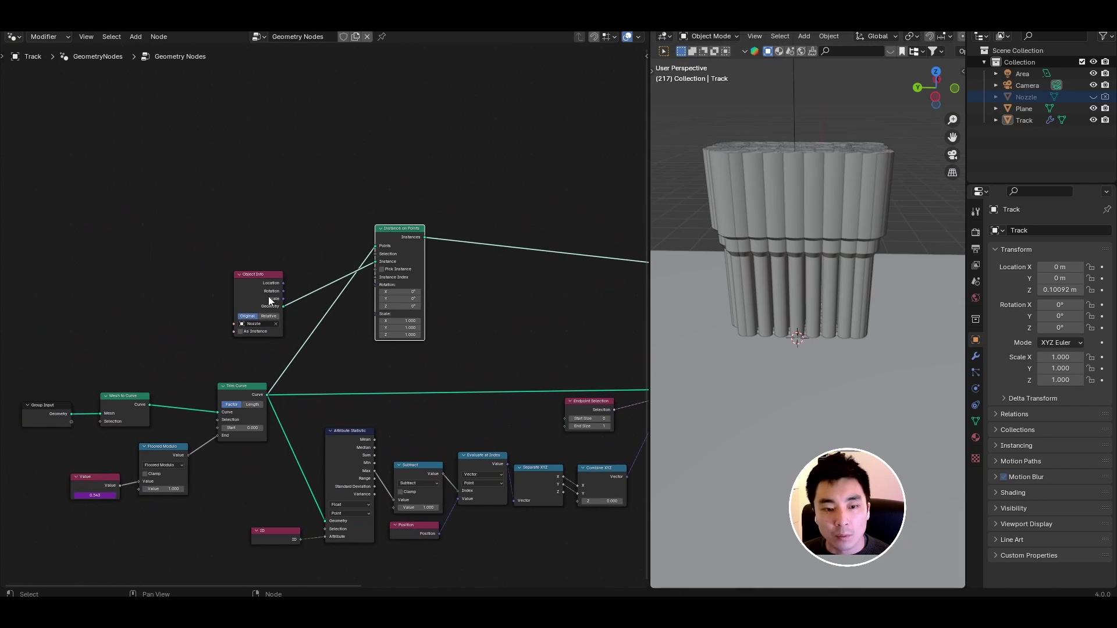
Step: Space out the Object Info and Instance on Points nodes and add a Compare node set to Integer between them
{"action": "left_click_drag", "start_coordinate": [263, 301], "coordinate": [270, 233]}
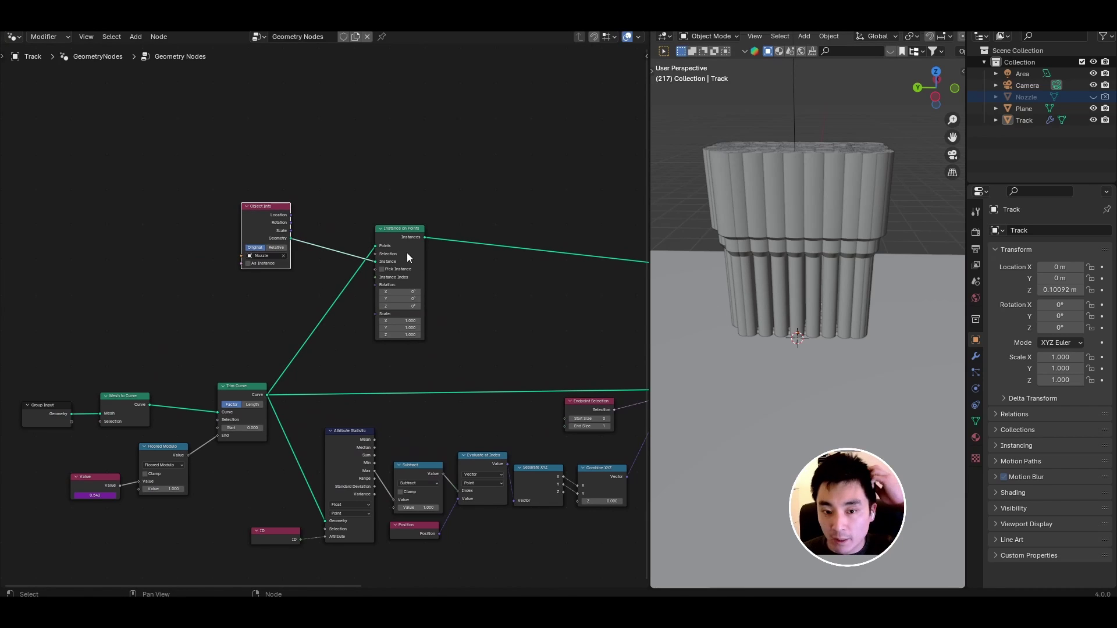
{"action": "left_click_drag", "start_coordinate": [405, 241], "coordinate": [442, 232]}
{"action": "key", "text": "shift+a"}
{"action": "left_click", "coordinate": [305, 251]}
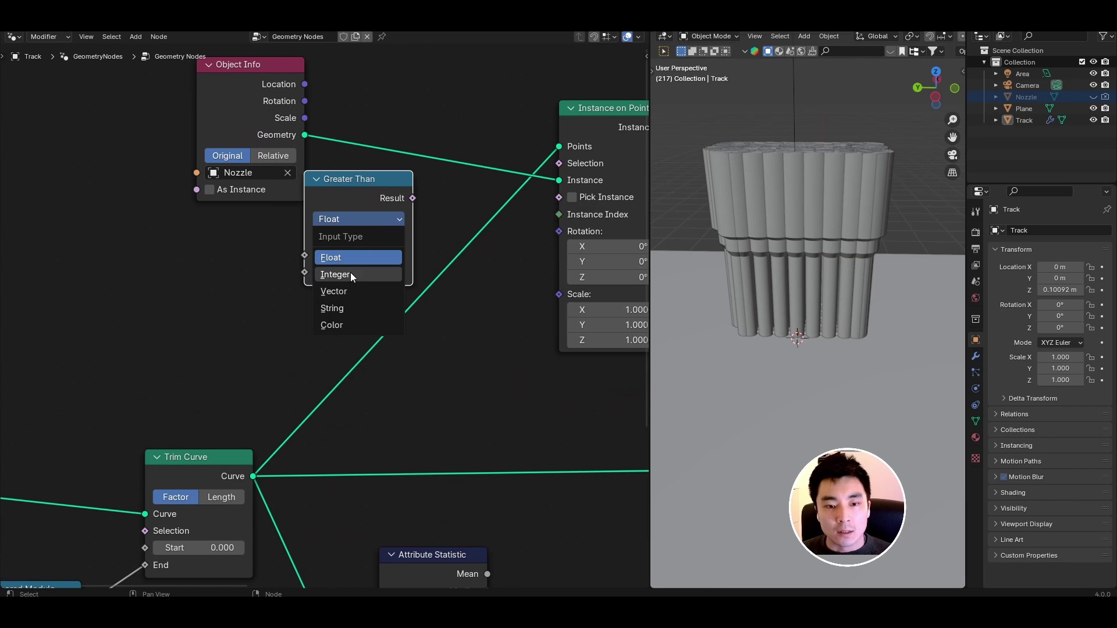
{"action": "left_click", "coordinate": [350, 273]}
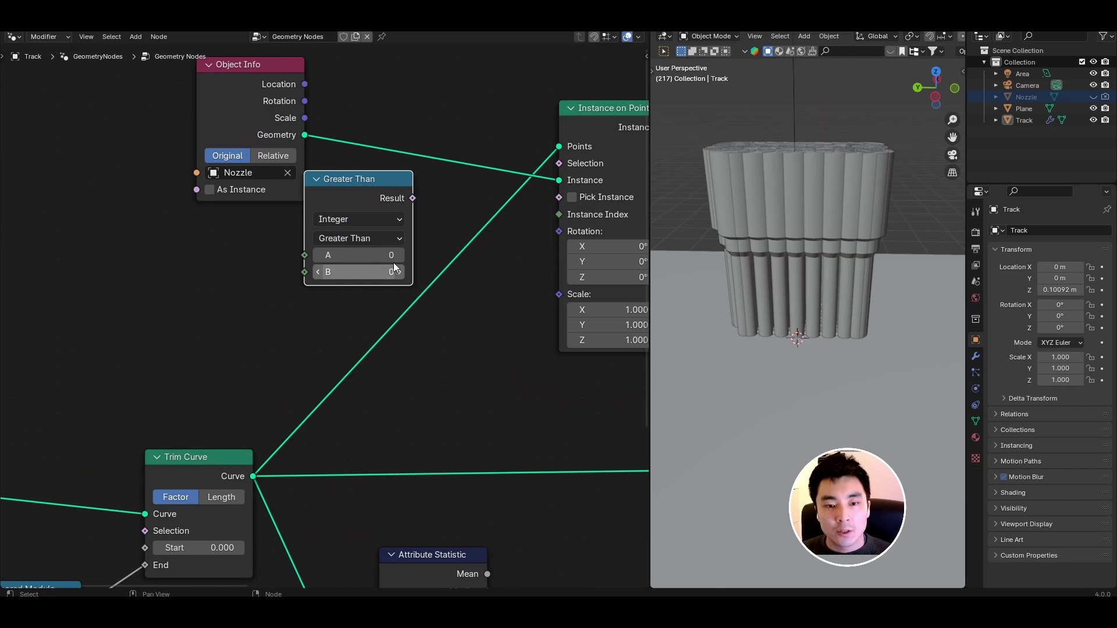
Step: Feed an ID node into the Compare node's A input and set its operation to Equal
{"action": "key", "text": "shift+a"}
{"action": "type", "text": "id"}
{"action": "key", "text": "Return"}
{"action": "left_click", "coordinate": [357, 238]}
{"action": "left_click", "coordinate": [361, 342]}
{"action": "scroll", "coordinate": [272, 245], "scroll_direction": "down", "scroll_amount": 2}
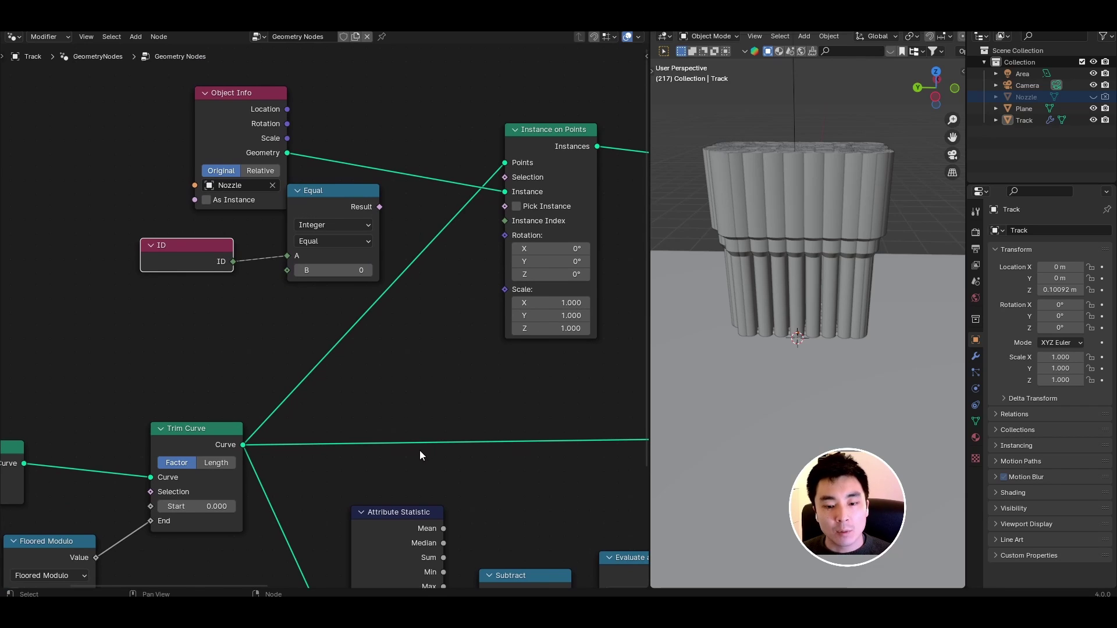
Step: Feed the Subtract node's Value into Equal's B input and connect Equal's Result to Instance on Points' Selection
{"action": "middle_click_drag", "start_coordinate": [420, 449], "coordinate": [353, 362]}
{"action": "scroll", "coordinate": [354, 361], "scroll_direction": "down", "scroll_amount": 2}
{"action": "middle_click_drag", "start_coordinate": [330, 438], "coordinate": [329, 407]}
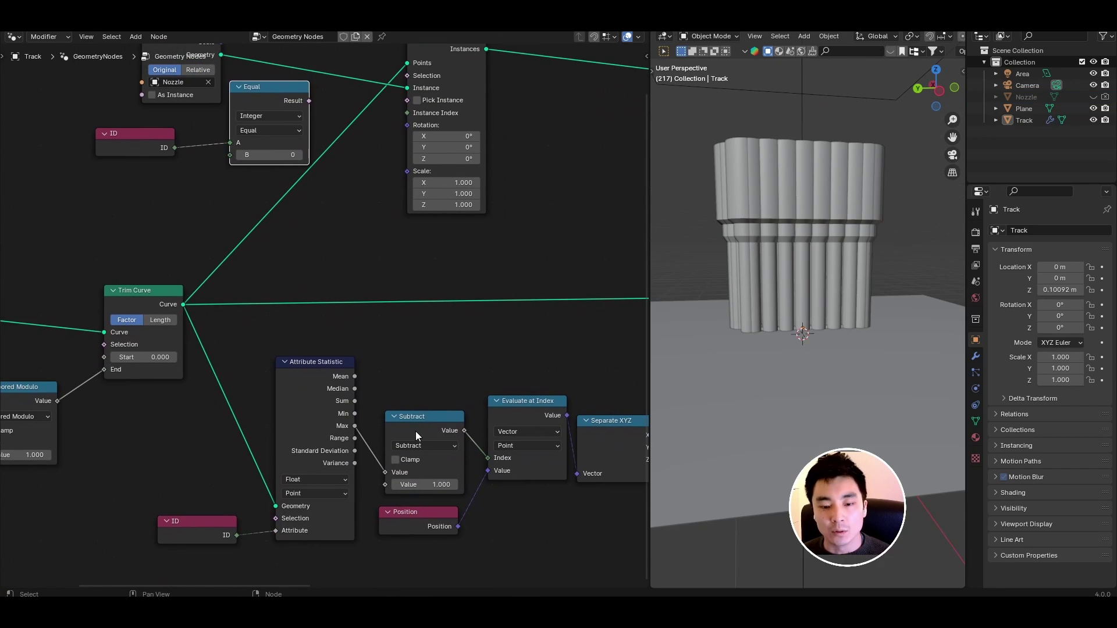
{"action": "middle_click_drag", "start_coordinate": [410, 378], "coordinate": [399, 358]}
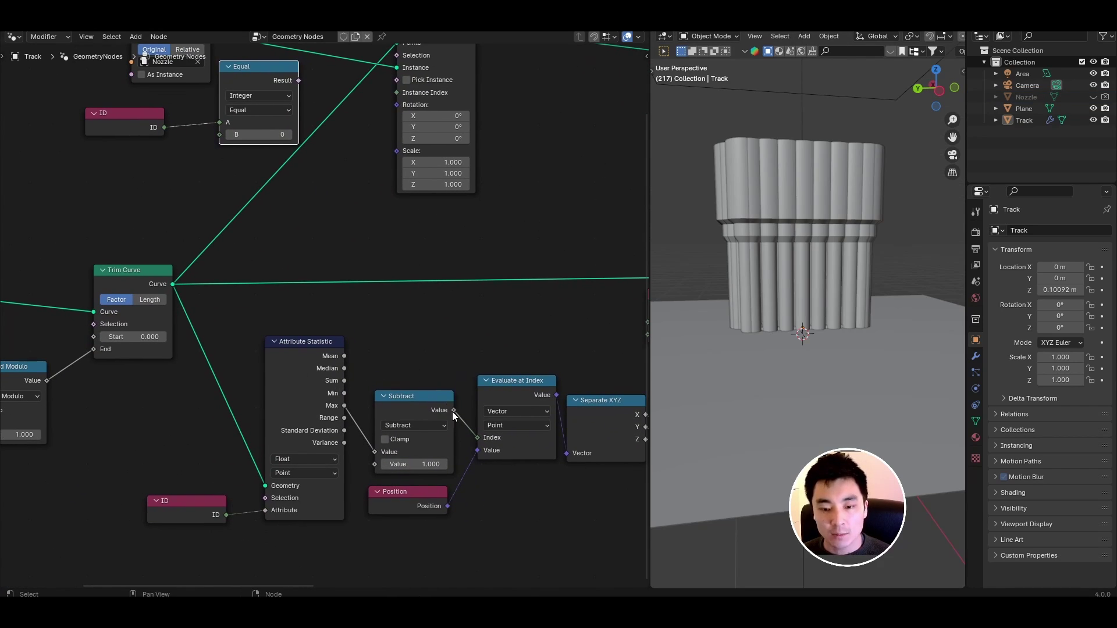
{"action": "left_click_drag", "start_coordinate": [453, 412], "coordinate": [222, 139]}
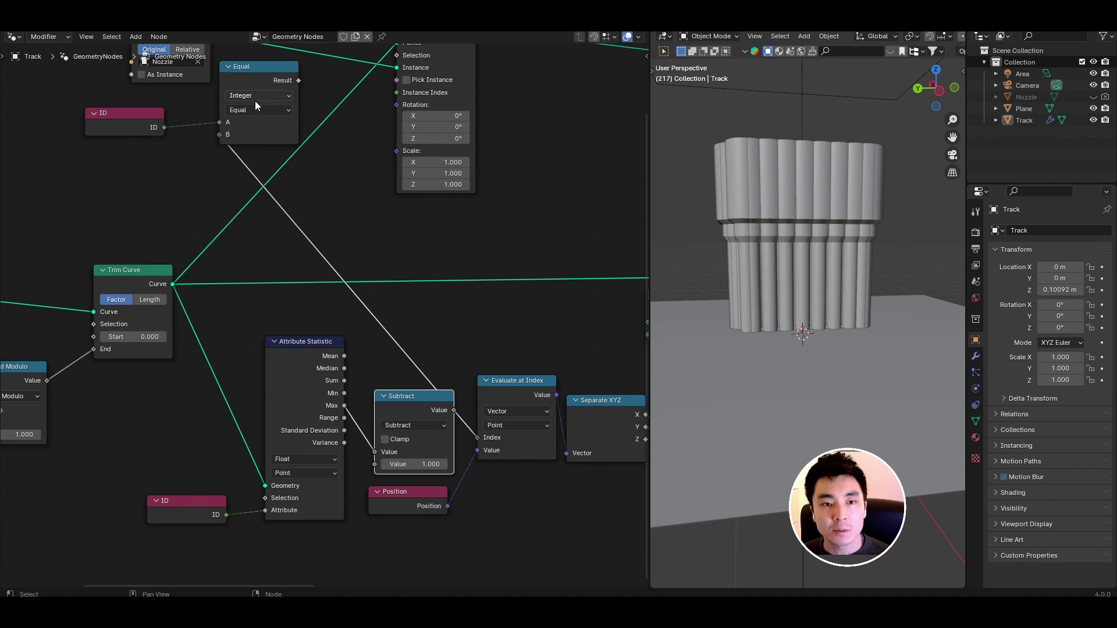
{"action": "middle_click_drag", "start_coordinate": [256, 116], "coordinate": [265, 174]}
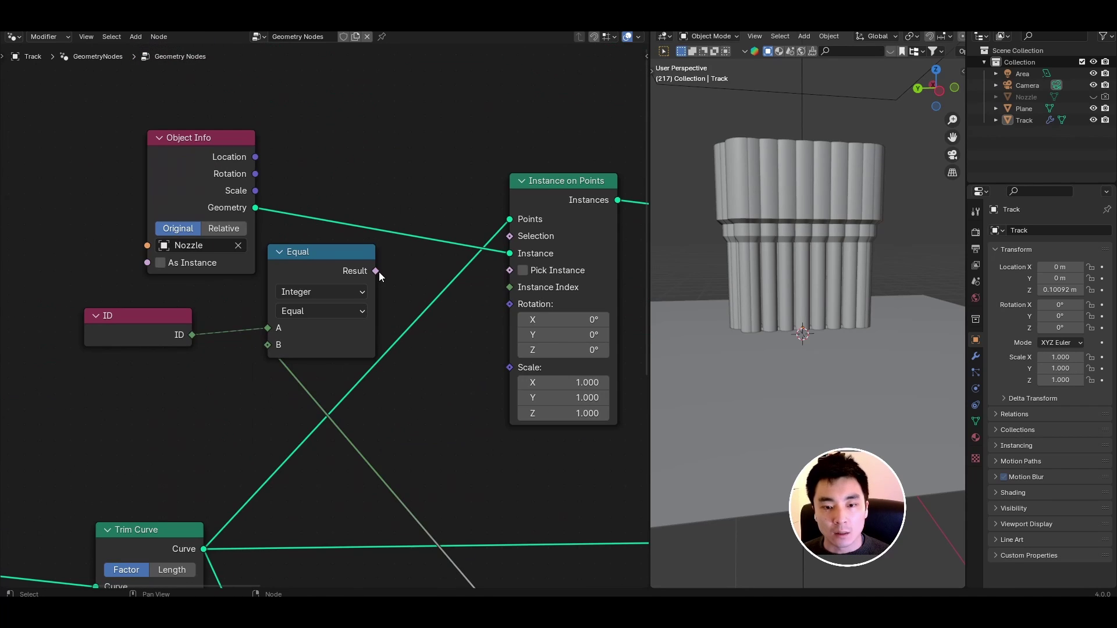
{"action": "left_click_drag", "start_coordinate": [379, 271], "coordinate": [509, 236]}
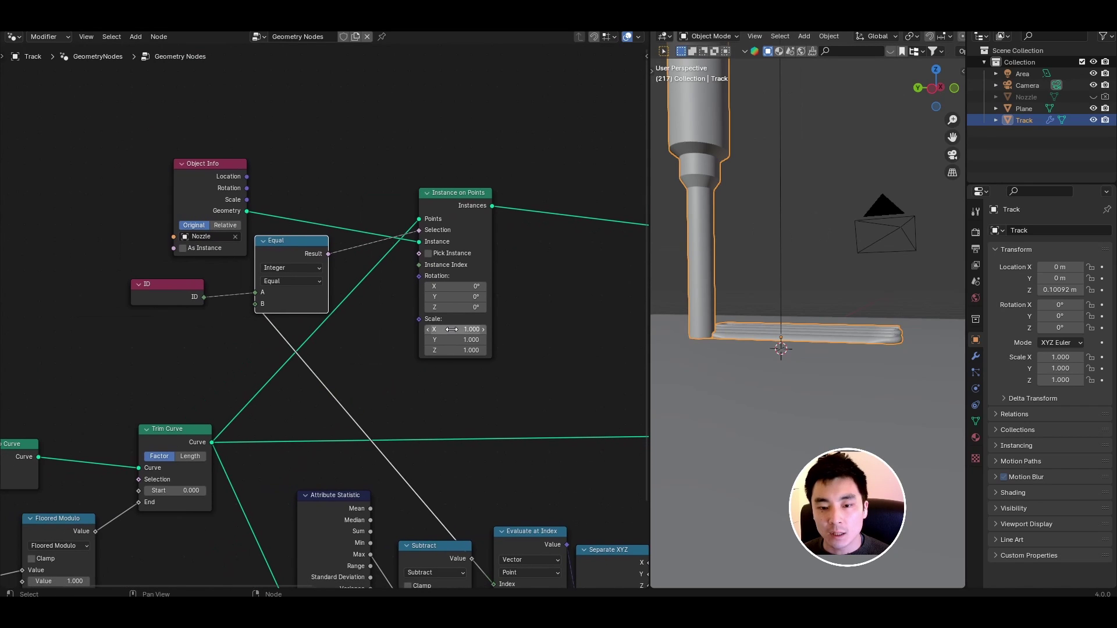
Step: Drive Instance on Points' Scale with a Value node set to 0.5 and preview the nozzle's animation
{"action": "left_click_drag", "start_coordinate": [418, 321], "coordinate": [386, 330]}
{"action": "type", "text": "value"}
{"action": "key", "text": "Return"}
{"action": "left_click", "coordinate": [351, 356]}
{"action": "scroll", "coordinate": [351, 356], "scroll_direction": "up", "scroll_amount": 1}
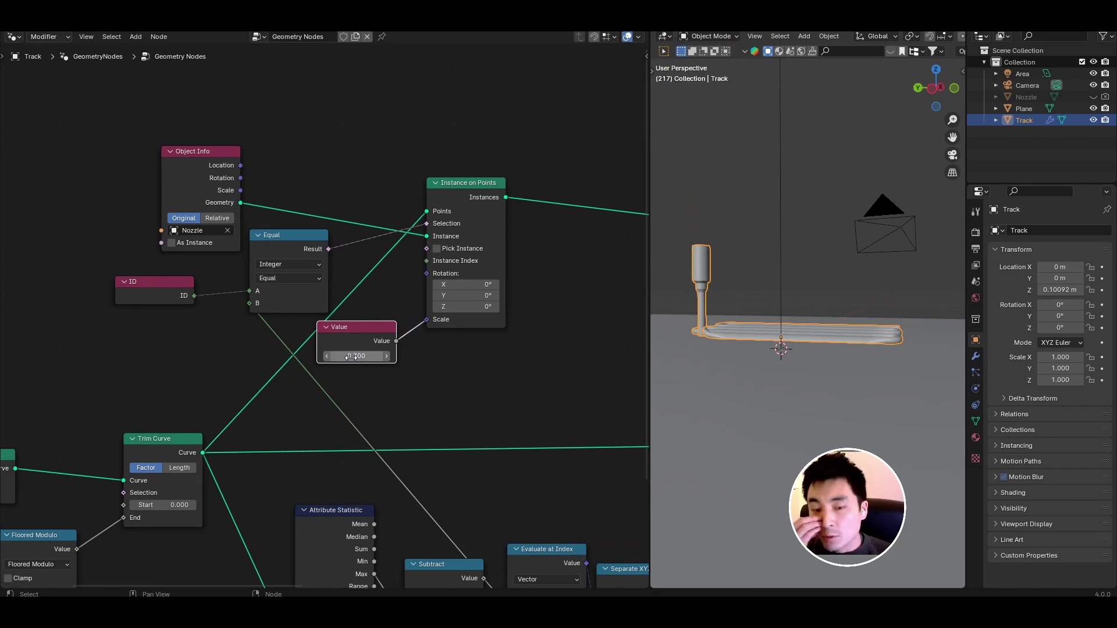
{"action": "left_click_drag", "start_coordinate": [352, 357], "coordinate": [352, 357]}
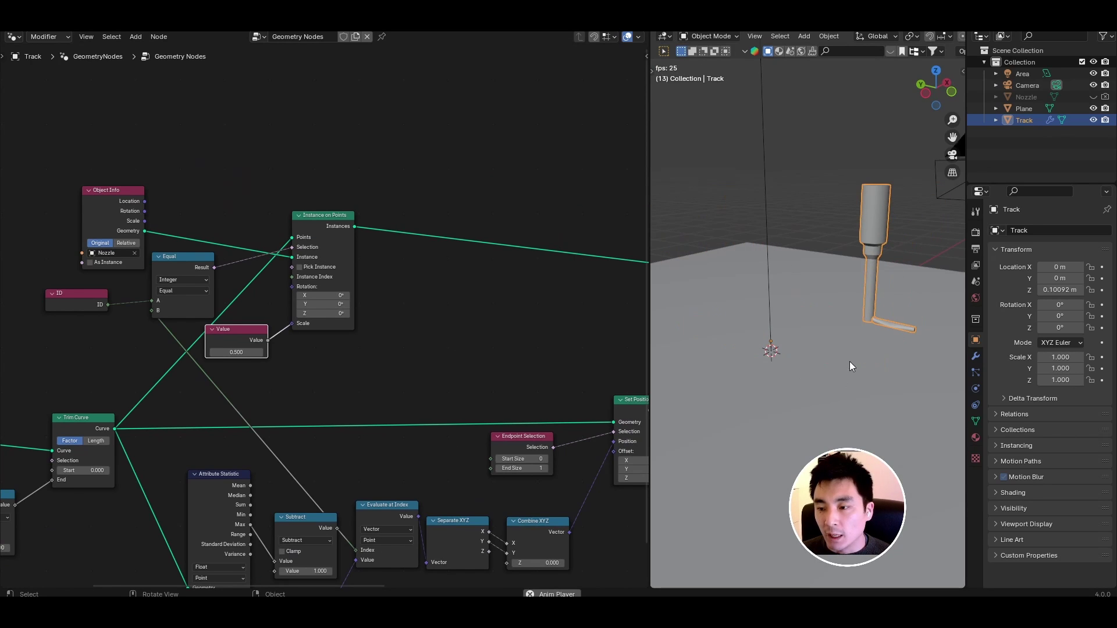
{"action": "key", "text": "space"}
Step: Insert a Translate Instances node between Instance on Points and Join Geometry
{"action": "middle_click_drag", "start_coordinate": [525, 305], "coordinate": [422, 301]}
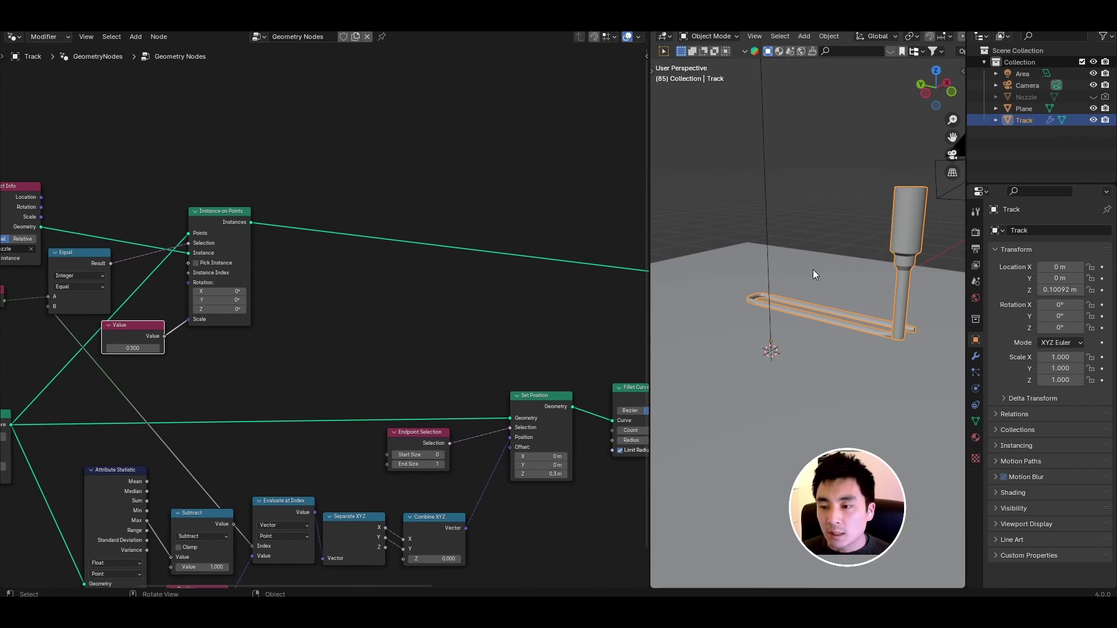
{"action": "key", "text": "shift+a"}
{"action": "left_click", "coordinate": [375, 249]}
{"action": "type", "text": "transl"}
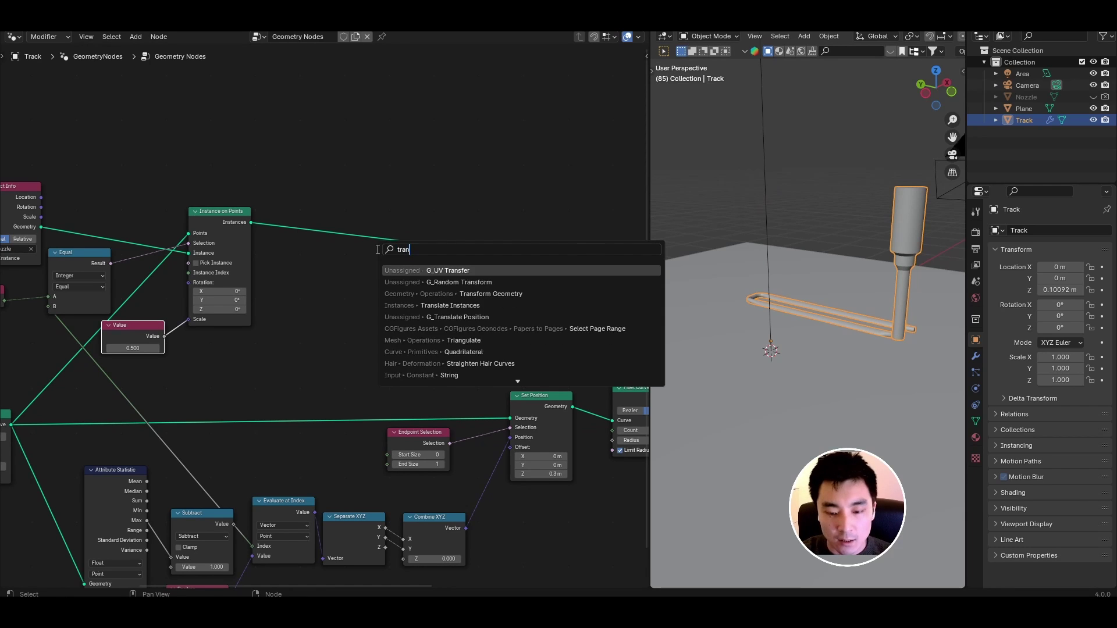
{"action": "key", "text": "Return"}
{"action": "left_click", "coordinate": [429, 230]}
{"action": "scroll", "coordinate": [495, 297], "scroll_direction": "up", "scroll_amount": 7}
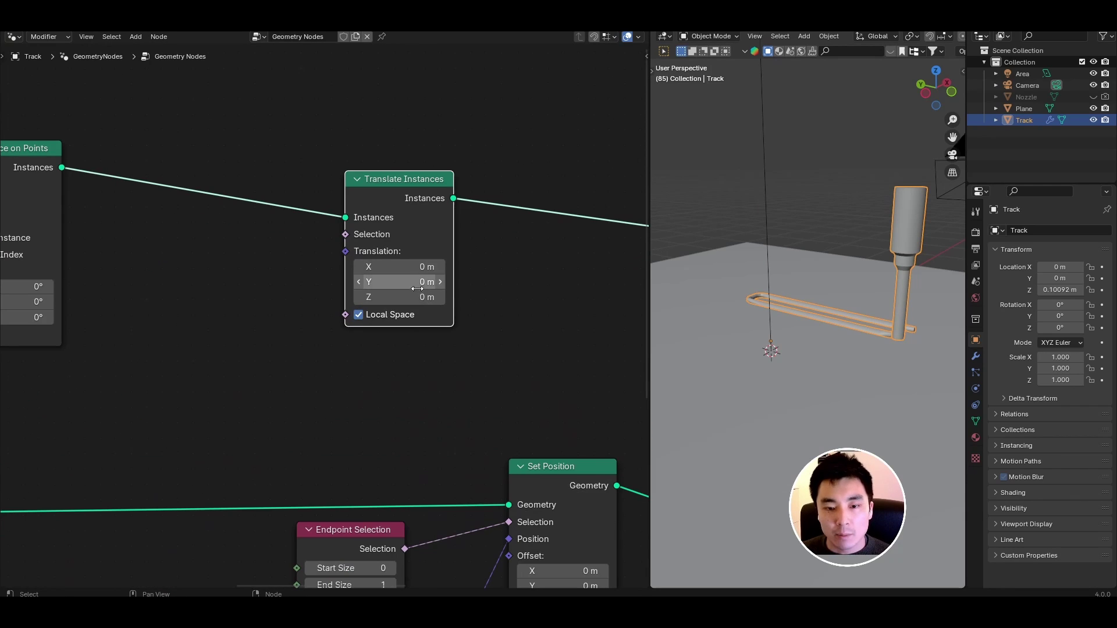
Step: Set the Translate Instances node's Z translation to 0.6 m, judging the nozzle's height over the tube end from the side
{"action": "left_click_drag", "start_coordinate": [417, 297], "coordinate": [451, 297]}
{"action": "left_click", "coordinate": [440, 298]}
{"action": "left_click", "coordinate": [441, 297]}
{"action": "middle_click_drag", "start_coordinate": [854, 211], "coordinate": [897, 178]}
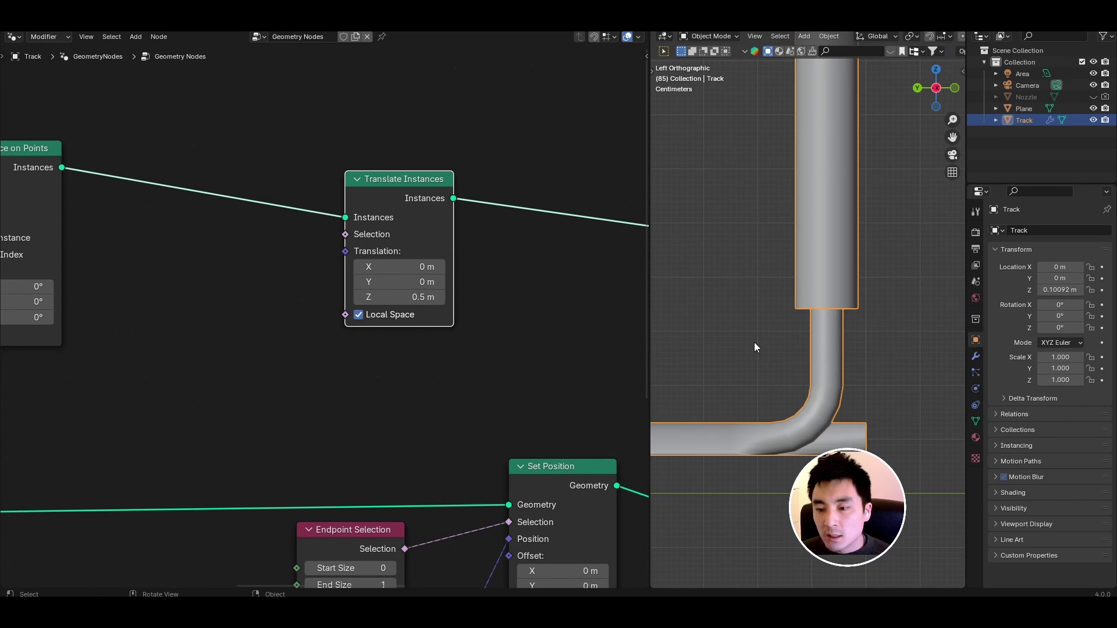
{"action": "left_click", "coordinate": [438, 296]}
{"action": "left_click", "coordinate": [439, 296]}
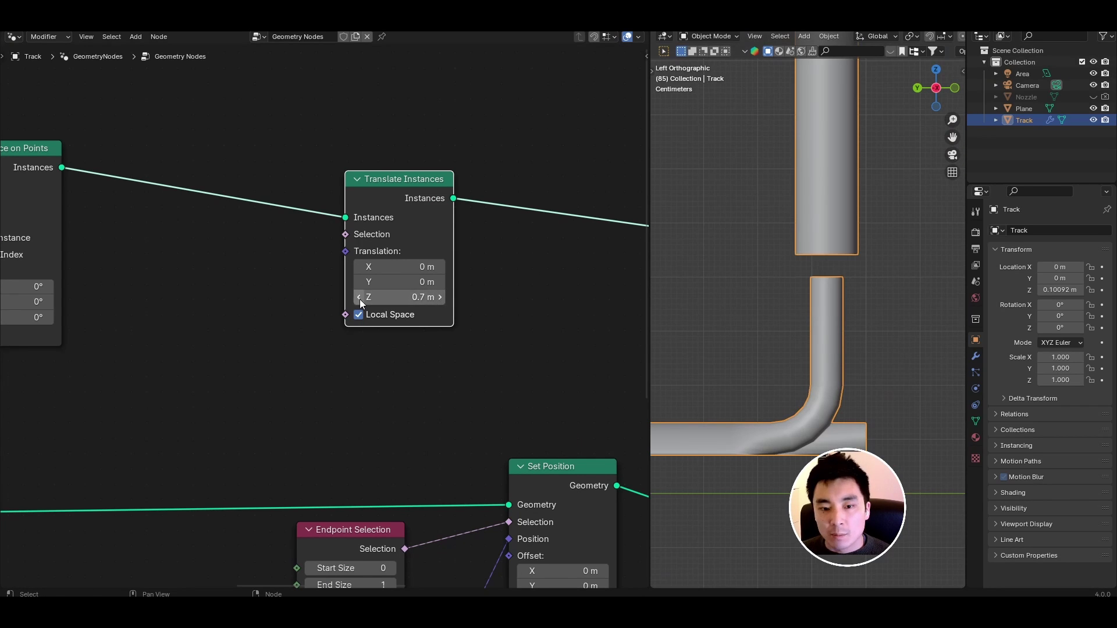
{"action": "left_click", "coordinate": [360, 298]}
Step: Reduce the nozzle's scale Value to 0.4, check it in the rendered preview, and return to solid shading with the animation playing
{"action": "scroll", "coordinate": [823, 316], "scroll_direction": "down", "scroll_amount": 2}
{"action": "middle_click_drag", "start_coordinate": [823, 316], "coordinate": [763, 351]}
{"action": "scroll", "coordinate": [774, 343], "scroll_direction": "down", "scroll_amount": 2}
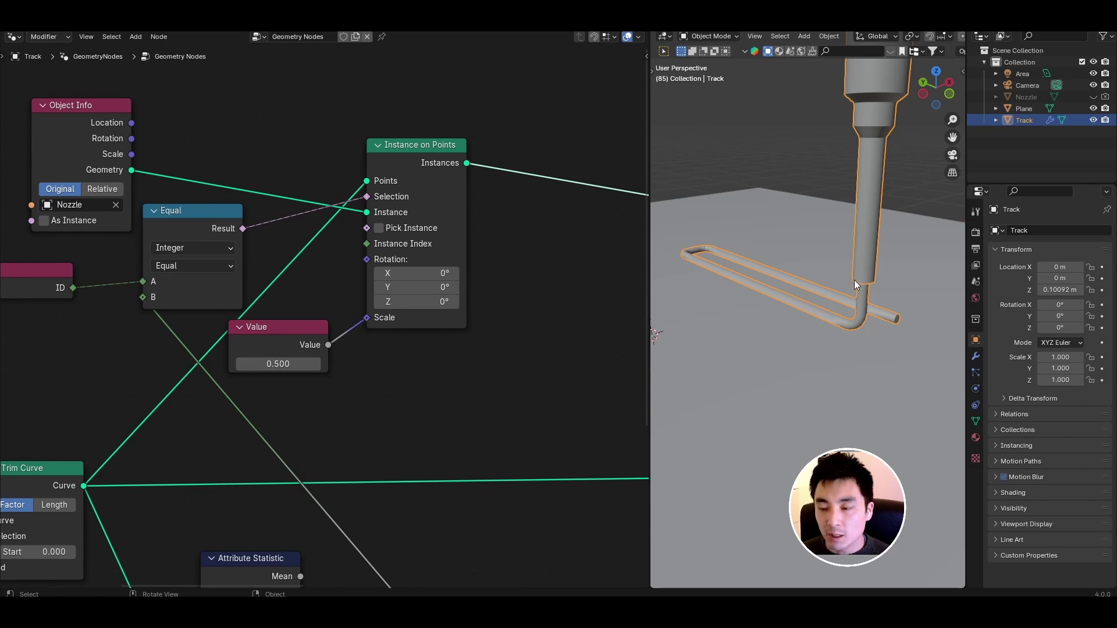
{"action": "middle_click_drag", "start_coordinate": [857, 291], "coordinate": [864, 279]}
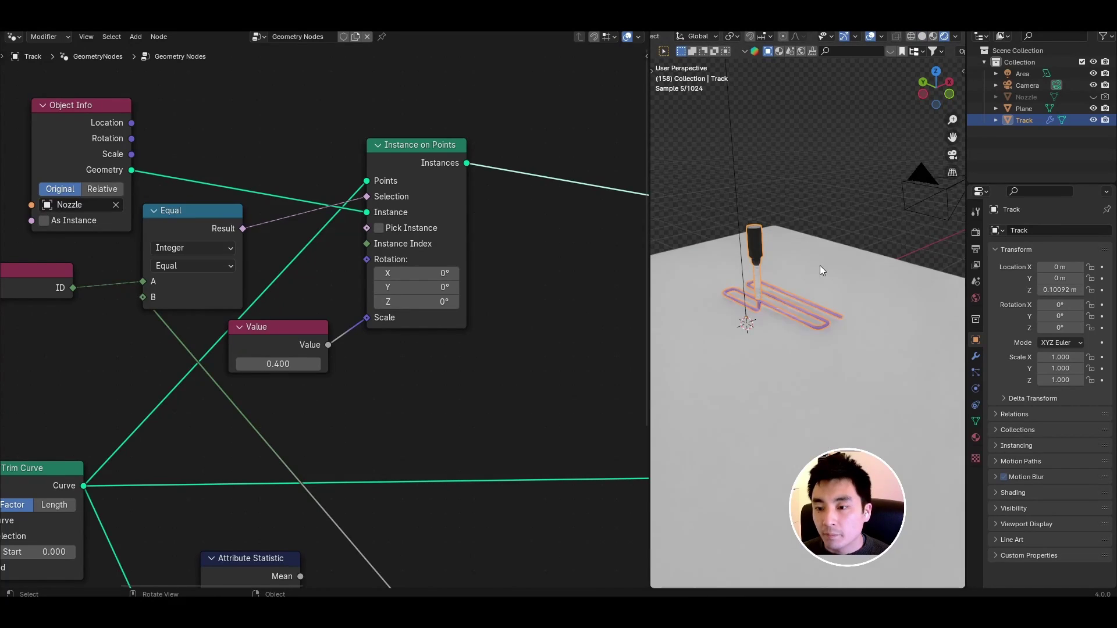
{"action": "scroll", "coordinate": [290, 283], "scroll_direction": "down", "scroll_amount": 3}
{"action": "middle_click_drag", "start_coordinate": [291, 283], "coordinate": [269, 267]}
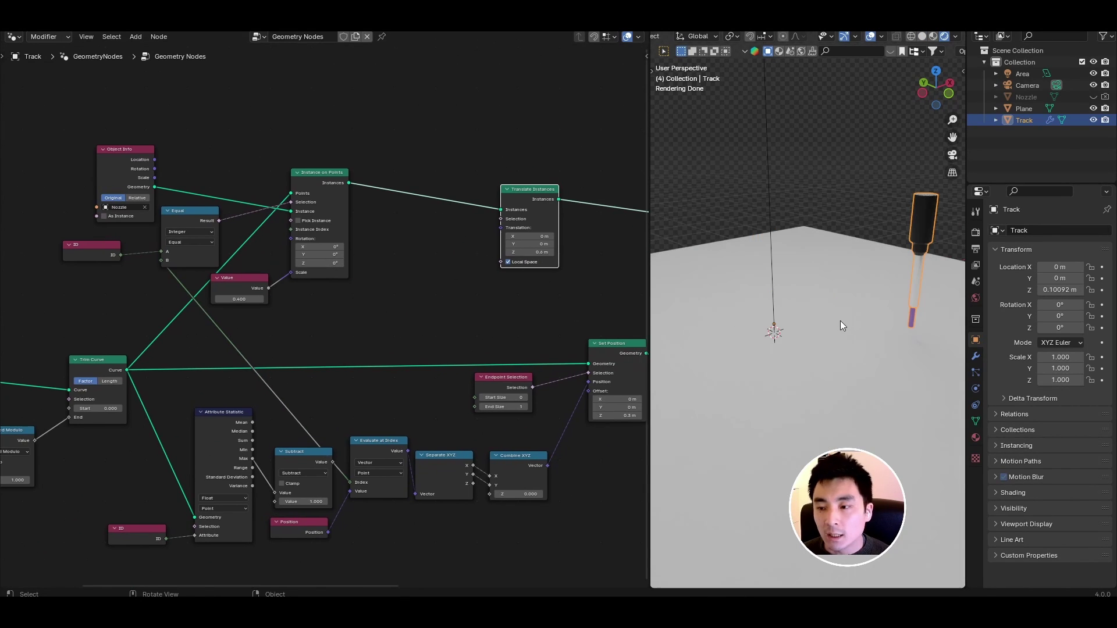
{"action": "middle_click_drag", "start_coordinate": [856, 382], "coordinate": [869, 396]}
{"action": "left_click", "coordinate": [922, 36]}
{"action": "key", "text": "space"}
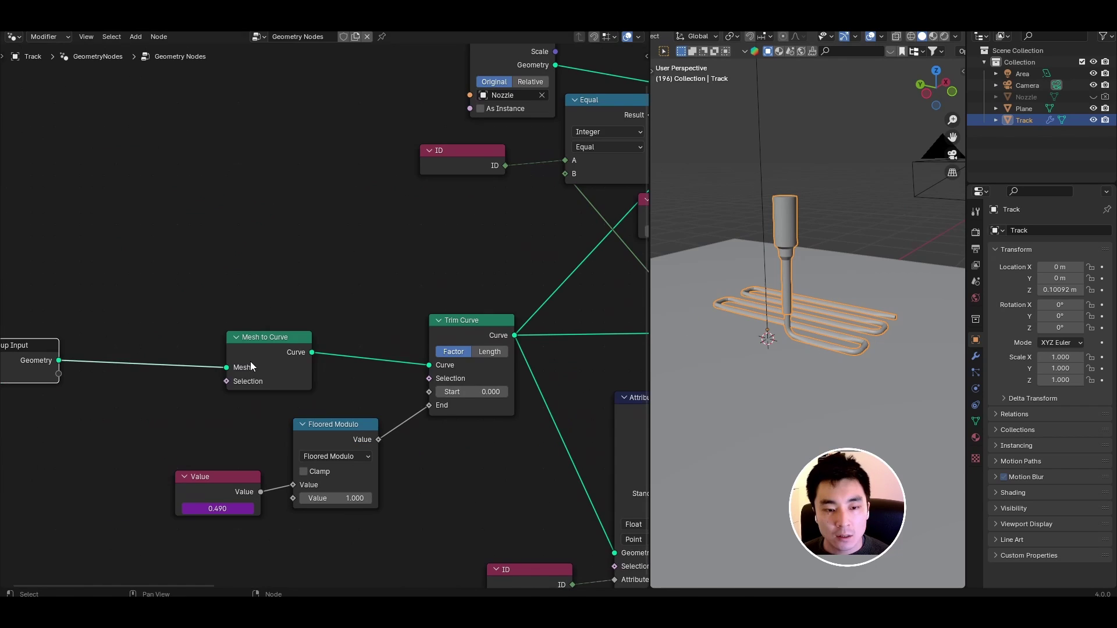
Step: Insert a Resample Curve node with a Count of 500 between Mesh to Curve and Trim Curve
{"action": "left_click_drag", "start_coordinate": [251, 366], "coordinate": [127, 360]}
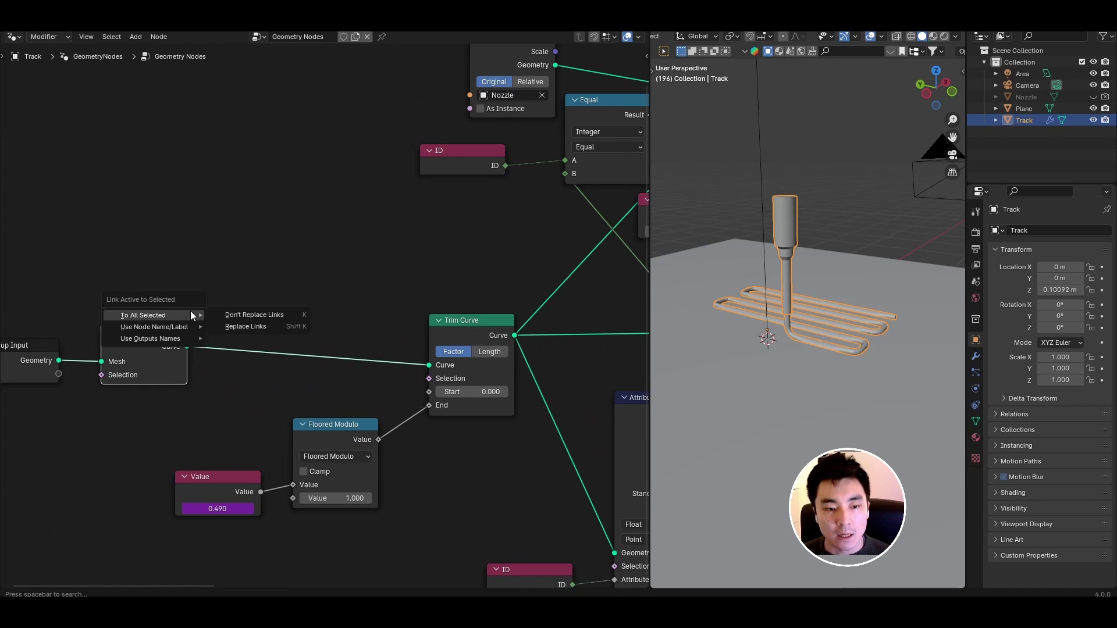
{"action": "key", "text": "shift+a"}
{"action": "type", "text": "resam"}
{"action": "key", "text": "Return"}
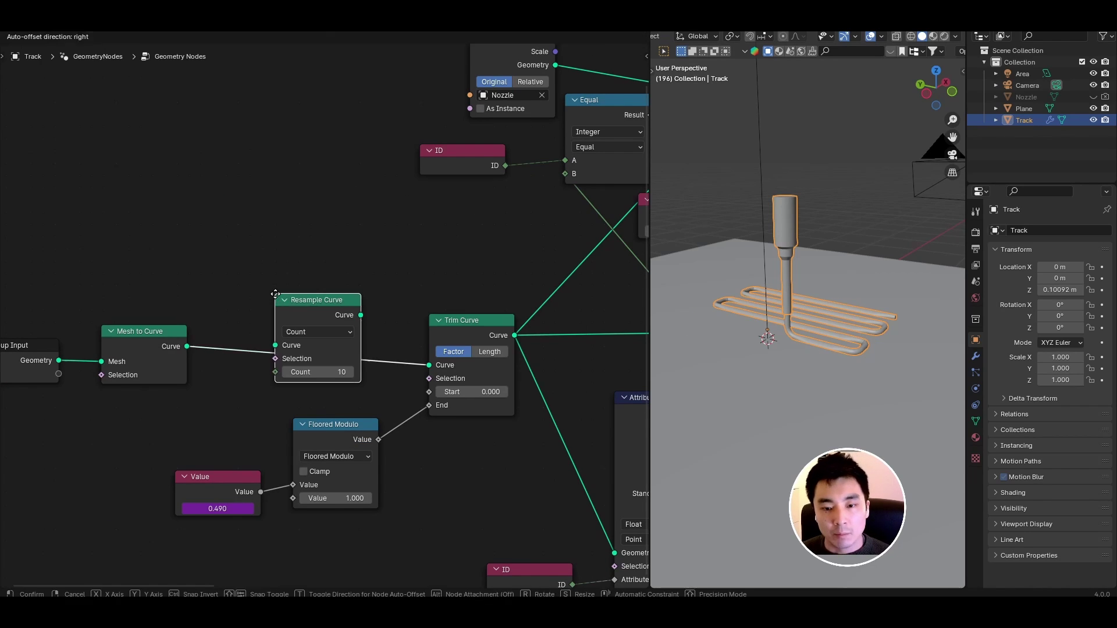
{"action": "left_click", "coordinate": [277, 298]}
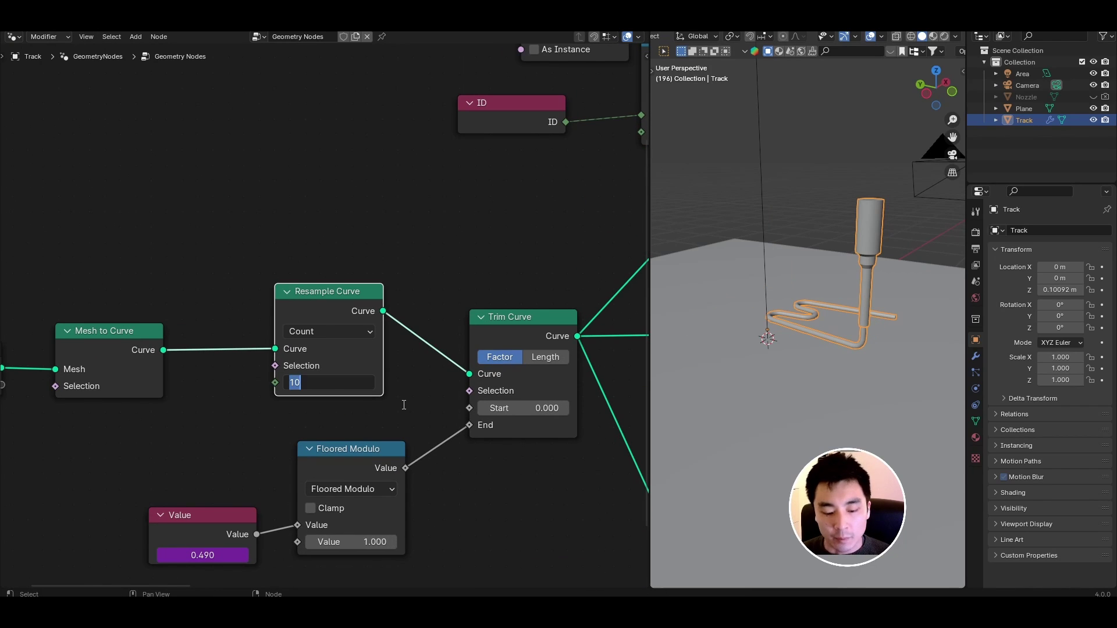
{"action": "type", "text": "500"}
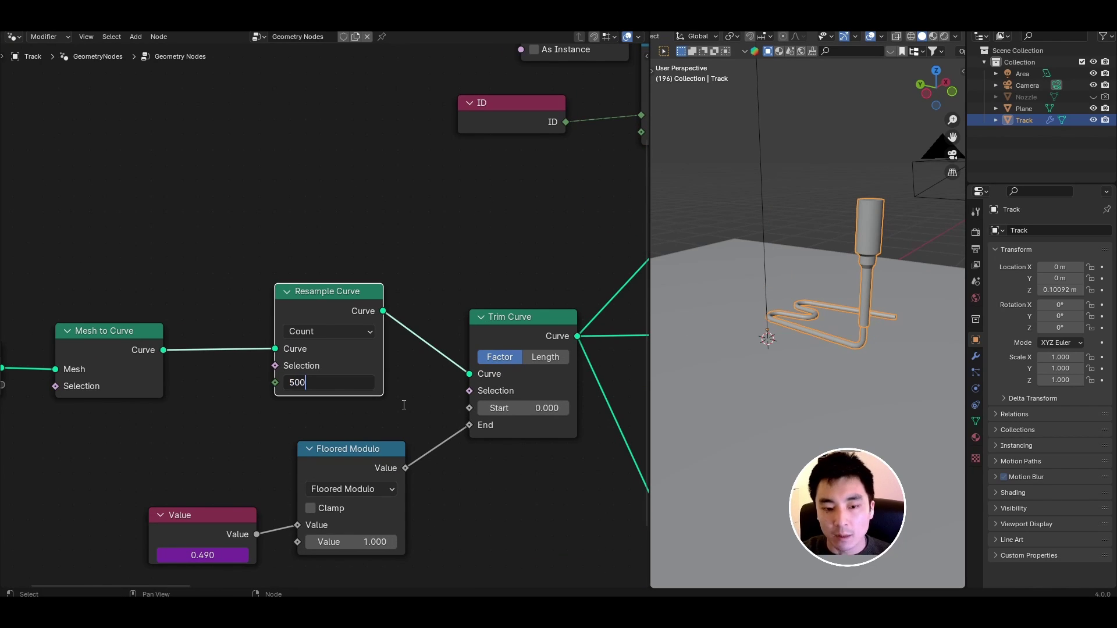
{"action": "key", "text": "Return"}
Step: Play the animation and examine the tube's bends up close in an enlarged 3D viewport
{"action": "scroll", "coordinate": [416, 345], "scroll_direction": "right", "scroll_amount": 1, "text": "ctrl"}
{"action": "key", "text": "space"}
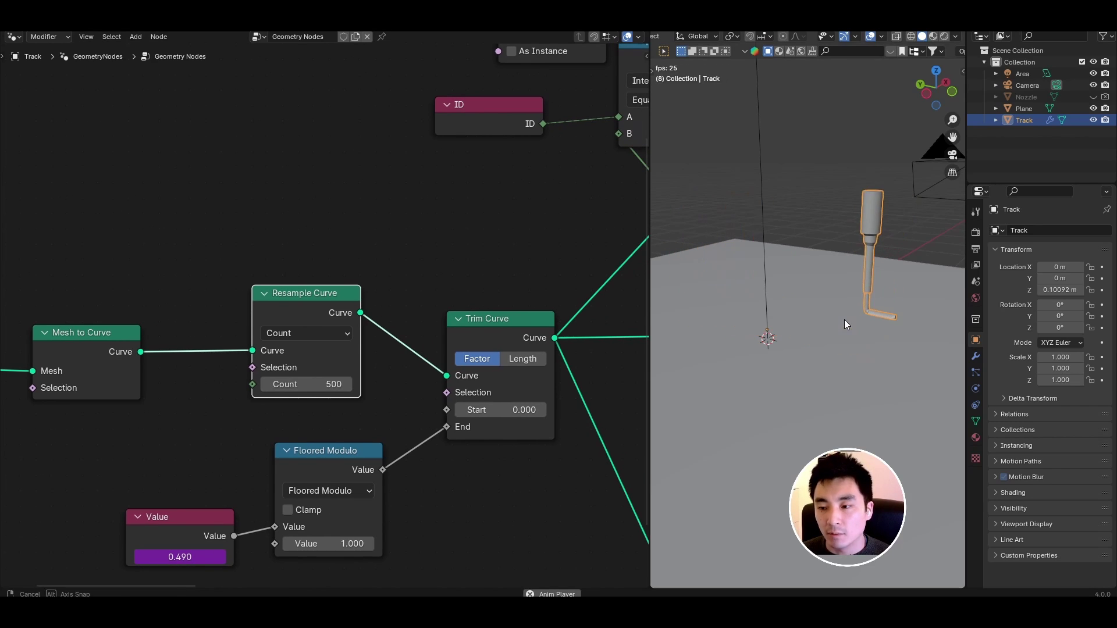
{"action": "middle_click_drag", "start_coordinate": [844, 319], "coordinate": [826, 328]}
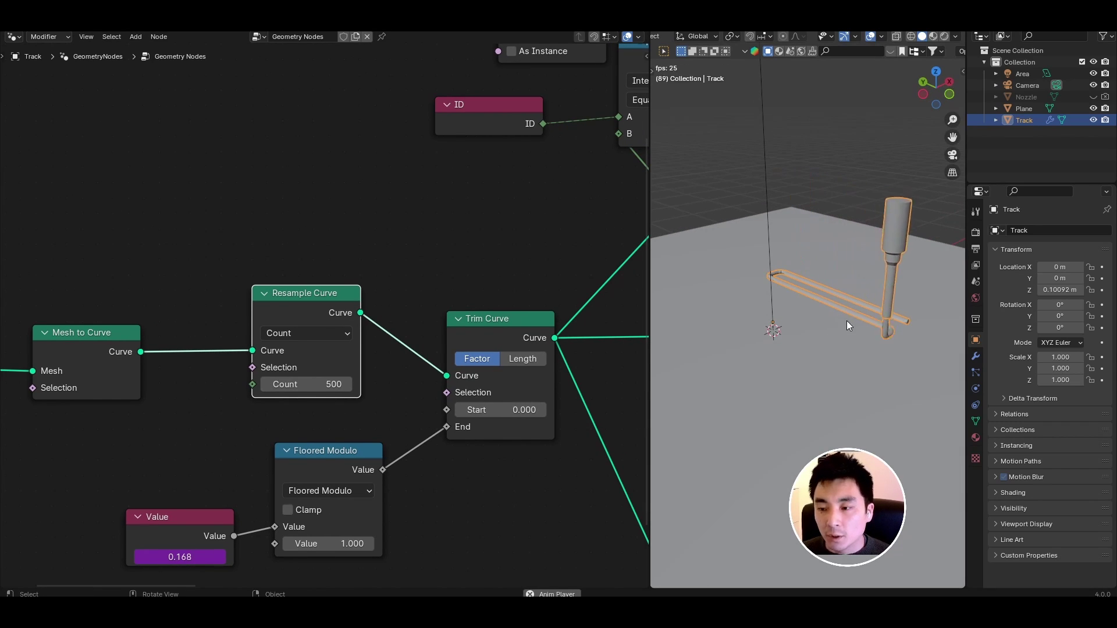
{"action": "scroll", "coordinate": [847, 320], "scroll_direction": "up", "scroll_amount": 2}
{"action": "middle_click_drag", "start_coordinate": [875, 320], "coordinate": [813, 327], "text": "shift"}
{"action": "key", "text": "space"}
{"action": "scroll", "coordinate": [899, 377], "scroll_direction": "up", "scroll_amount": 2}
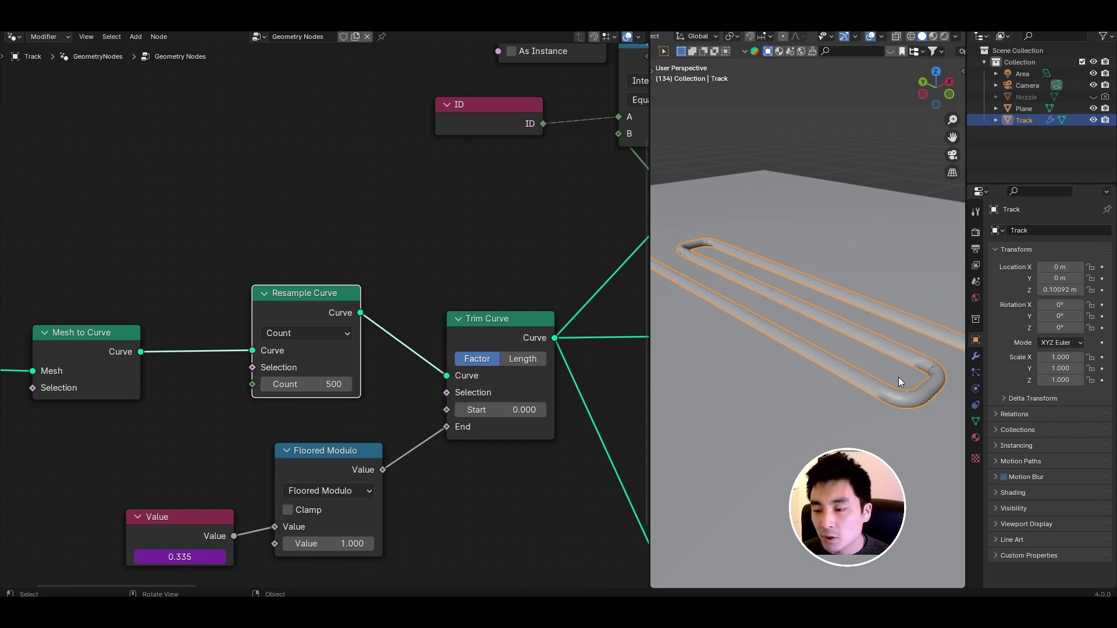
{"action": "middle_click_drag", "start_coordinate": [899, 377], "coordinate": [855, 348], "text": "shift"}
{"action": "scroll", "coordinate": [913, 368], "scroll_direction": "up", "scroll_amount": 1}
{"action": "left_click_drag", "start_coordinate": [643, 336], "coordinate": [491, 341]}
{"action": "middle_click_drag", "start_coordinate": [815, 345], "coordinate": [524, 387]}
{"action": "scroll", "coordinate": [292, 385], "scroll_direction": "down", "scroll_amount": 3}
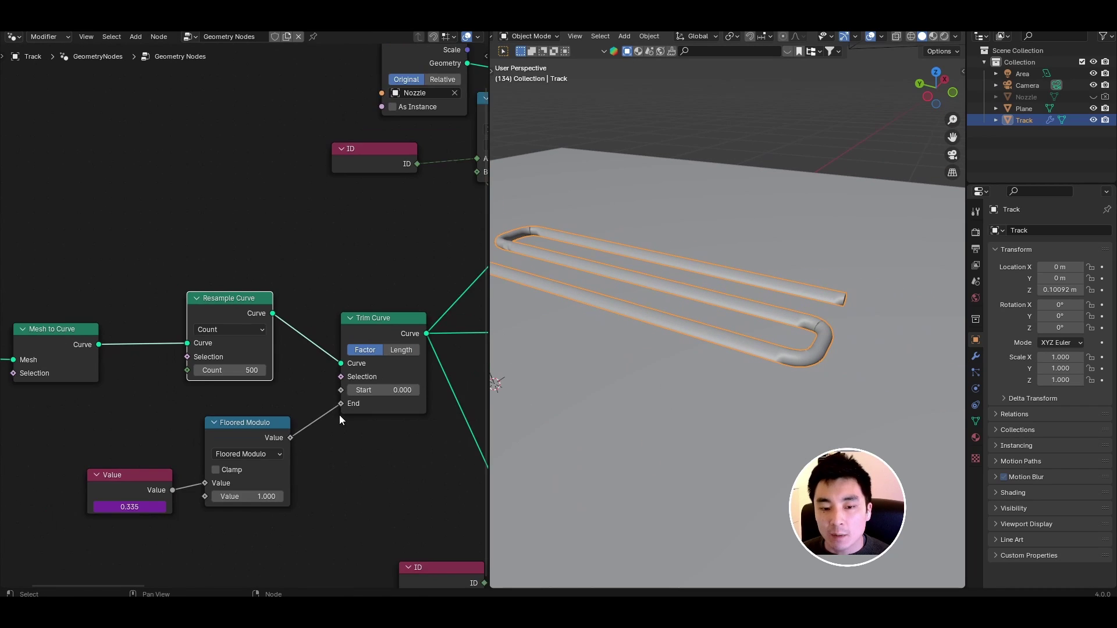
Step: Widen the node editor and move the Curve to Mesh and Curve Circle nodes toward Set Material, making room after Fillet Curve
{"action": "middle_click_drag", "start_coordinate": [339, 414], "coordinate": [130, 377]}
{"action": "scroll", "coordinate": [130, 377], "scroll_direction": "down", "scroll_amount": 5}
{"action": "scroll", "coordinate": [379, 285], "scroll_direction": "up", "scroll_amount": 1}
{"action": "middle_click_drag", "start_coordinate": [379, 284], "coordinate": [186, 297]}
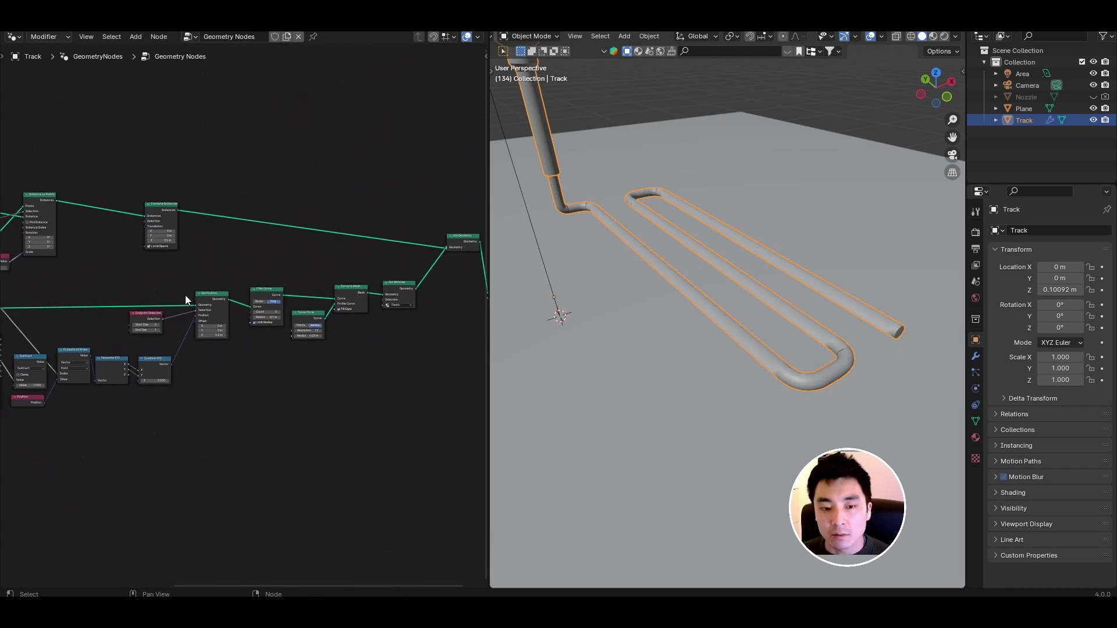
{"action": "scroll", "coordinate": [304, 288], "scroll_direction": "up", "scroll_amount": 1}
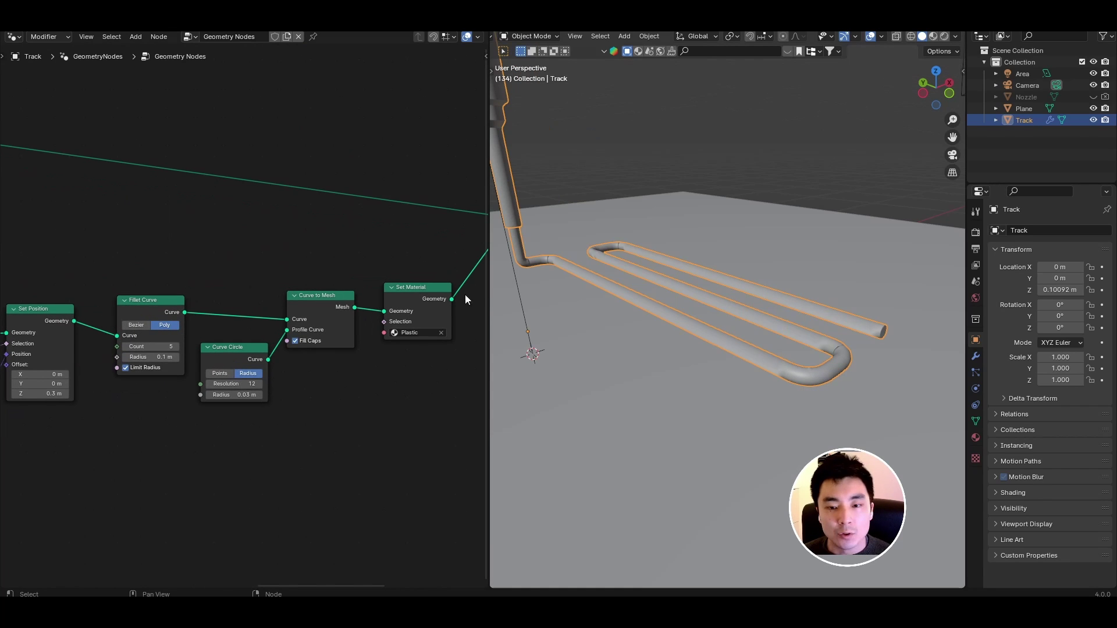
{"action": "left_click_drag", "start_coordinate": [490, 288], "coordinate": [640, 288]}
{"action": "middle_click_drag", "start_coordinate": [399, 347], "coordinate": [334, 327]}
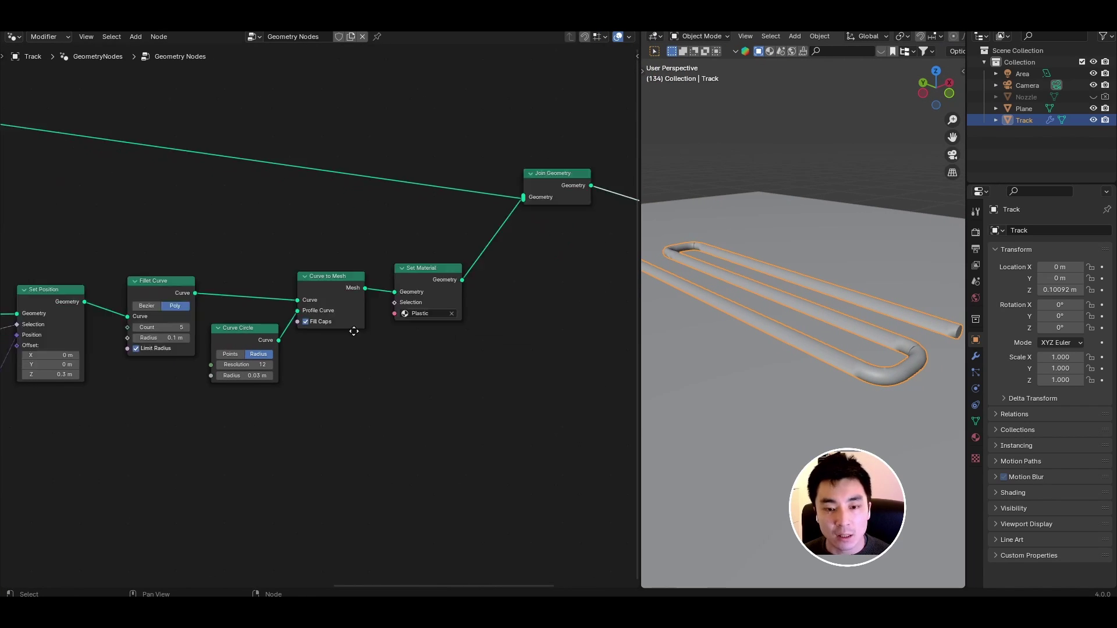
{"action": "scroll", "coordinate": [466, 299], "scroll_direction": "down", "scroll_amount": 4}
{"action": "middle_click_drag", "start_coordinate": [466, 300], "coordinate": [237, 303]}
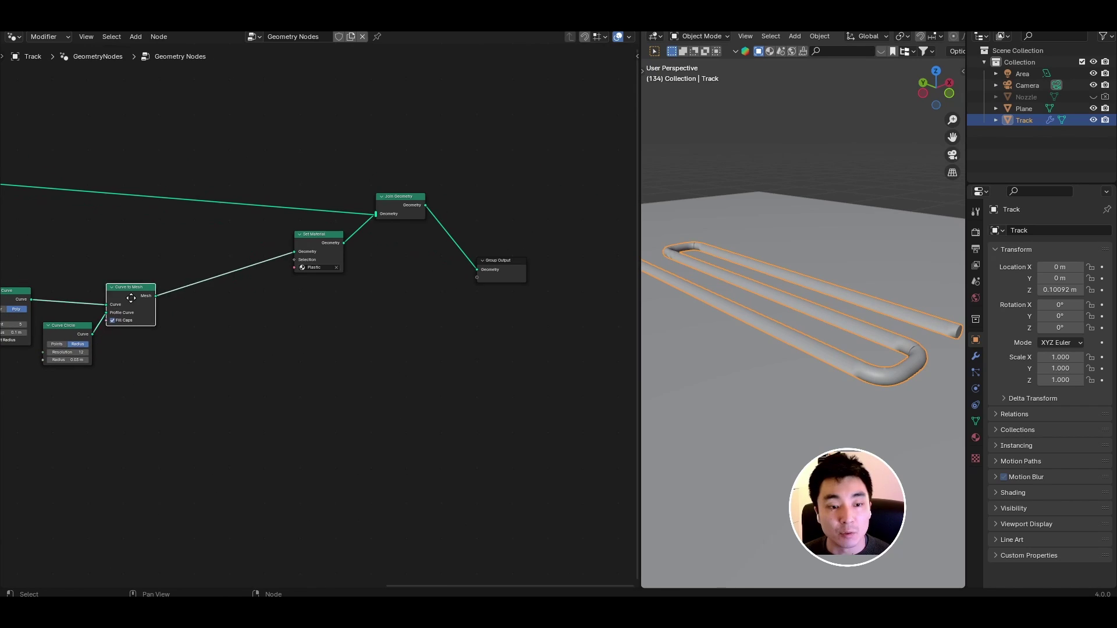
{"action": "left_click_drag", "start_coordinate": [128, 295], "coordinate": [253, 244]}
{"action": "left_click_drag", "start_coordinate": [73, 330], "coordinate": [257, 297]}
Step: Insert a Merge by Distance node between Fillet Curve and the tube's Curve to Mesh node
{"action": "scroll", "coordinate": [284, 326], "scroll_direction": "up", "scroll_amount": 2}
{"action": "scroll", "coordinate": [284, 327], "scroll_direction": "up", "scroll_amount": 5, "text": "ctrl"}
{"action": "key", "text": "shift+a"}
{"action": "type", "text": "merge"}
{"action": "key", "text": "Return"}
{"action": "left_click", "coordinate": [362, 272]}
{"action": "scroll", "coordinate": [378, 280], "scroll_direction": "up", "scroll_amount": 4}
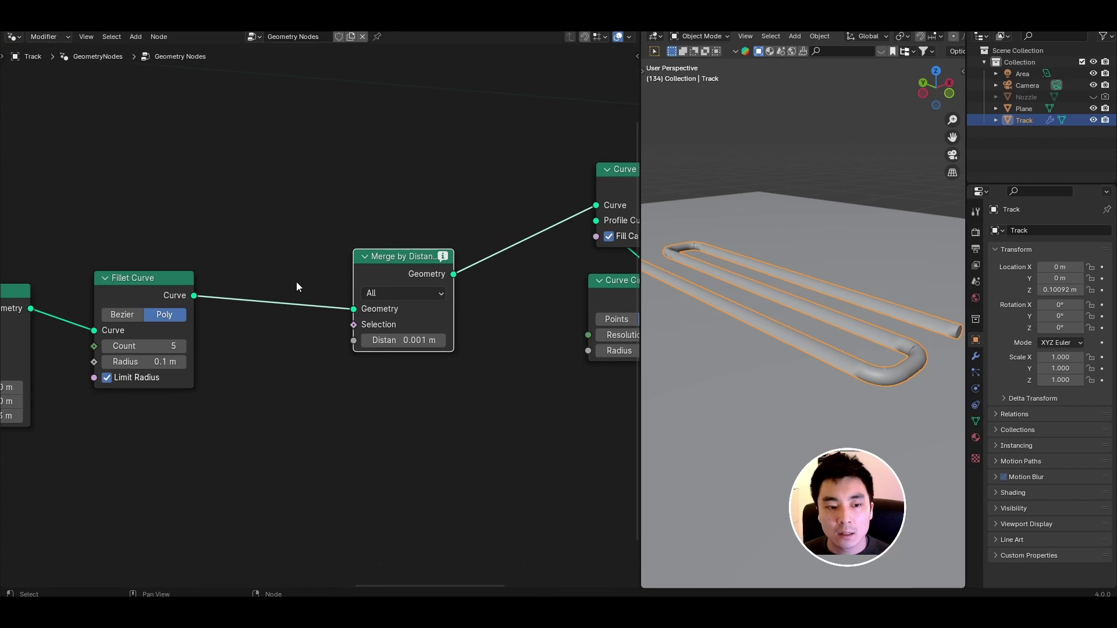
{"action": "scroll", "coordinate": [296, 281], "scroll_direction": "down", "scroll_amount": 2}
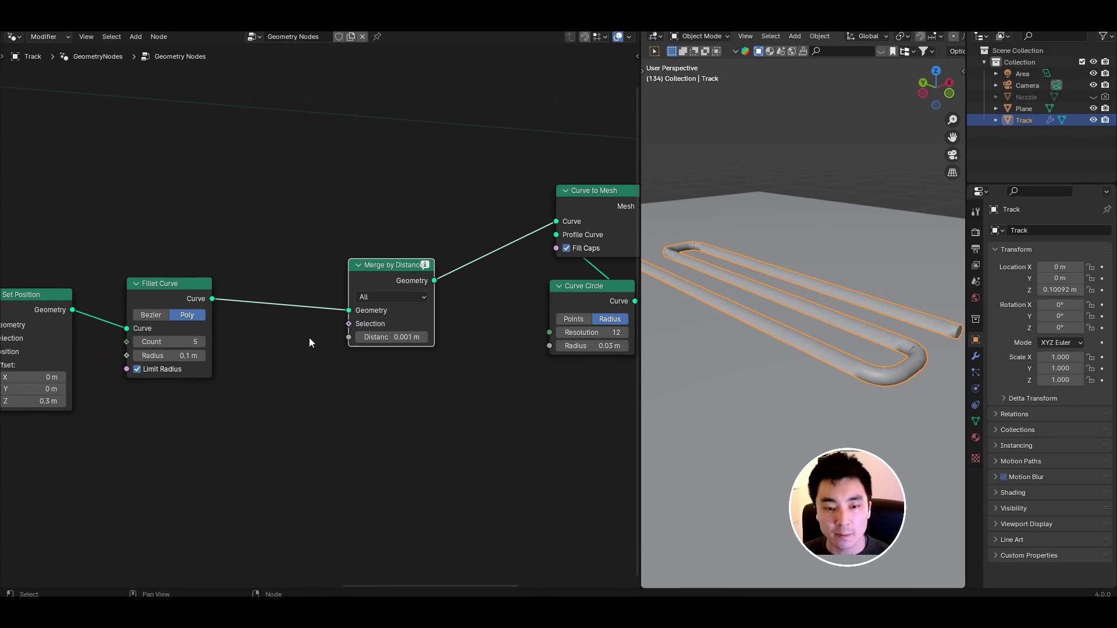
Step: Insert a Curve to Mesh node between Fillet Curve and Merge by Distance, spacing out the neighbouring nodes
{"action": "scroll", "coordinate": [291, 264], "scroll_direction": "down", "scroll_amount": 1}
{"action": "key", "text": "shift+a"}
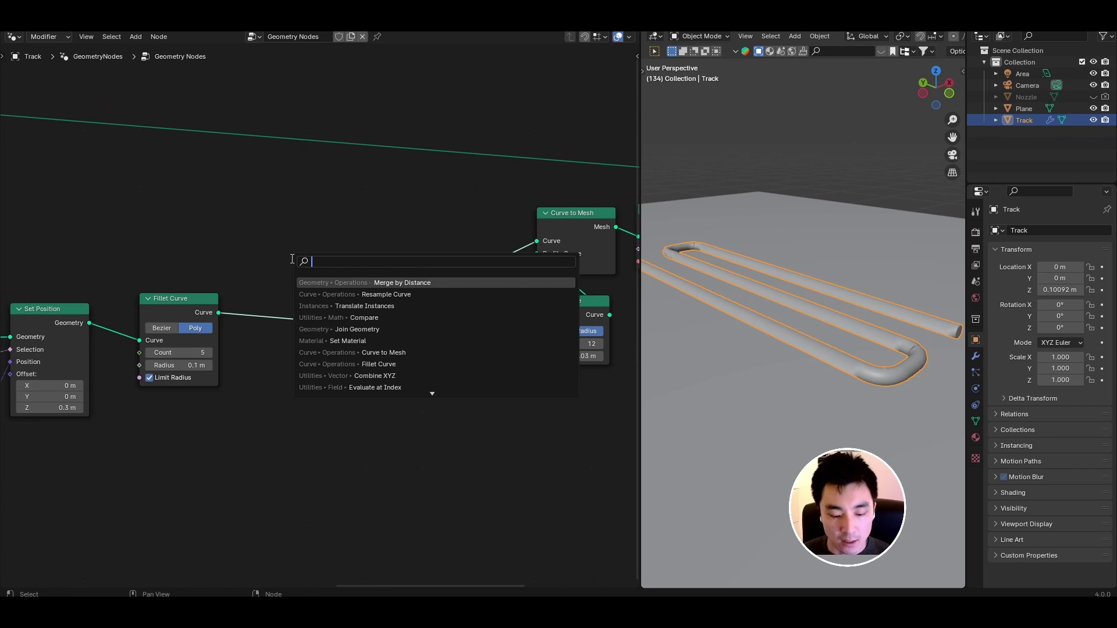
{"action": "type", "text": "curve to"}
{"action": "key", "text": "Return"}
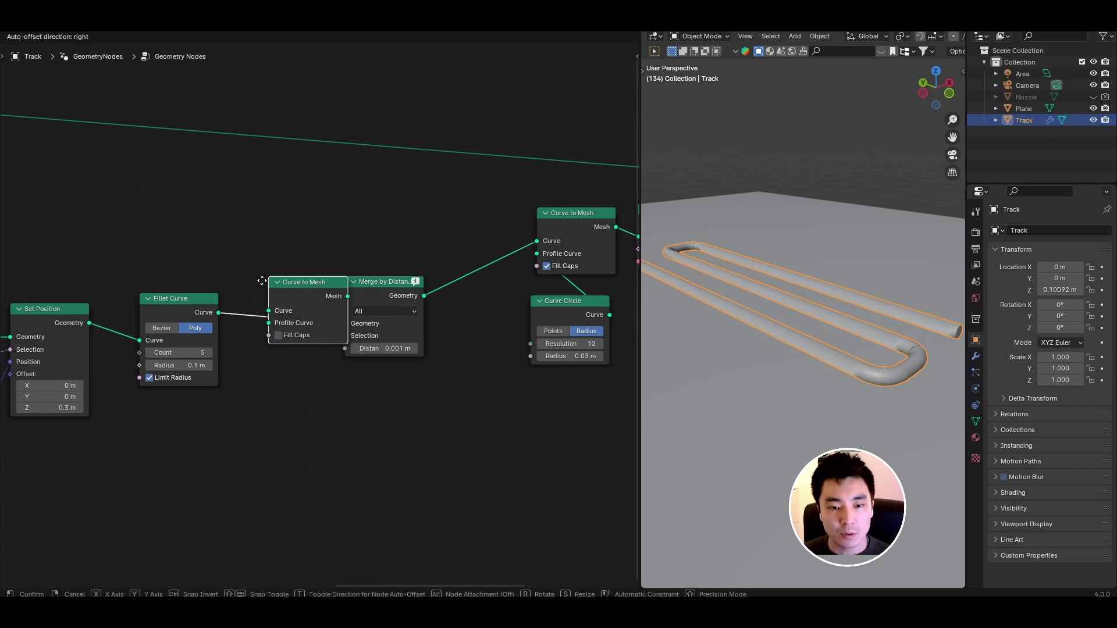
{"action": "left_click", "coordinate": [260, 279]}
{"action": "middle_click_drag", "start_coordinate": [430, 277], "coordinate": [315, 283]}
{"action": "left_click", "coordinate": [315, 284]}
{"action": "left_click", "coordinate": [304, 279]}
{"action": "left_click_drag", "start_coordinate": [291, 286], "coordinate": [263, 280]}
Step: Insert a Mesh to Curve node between Merge by Distance and the tube's final Curve to Mesh node
{"action": "key", "text": "shift+a"}
{"action": "left_click", "coordinate": [282, 255]}
{"action": "type", "text": "mesh to"}
{"action": "key", "text": "Return"}
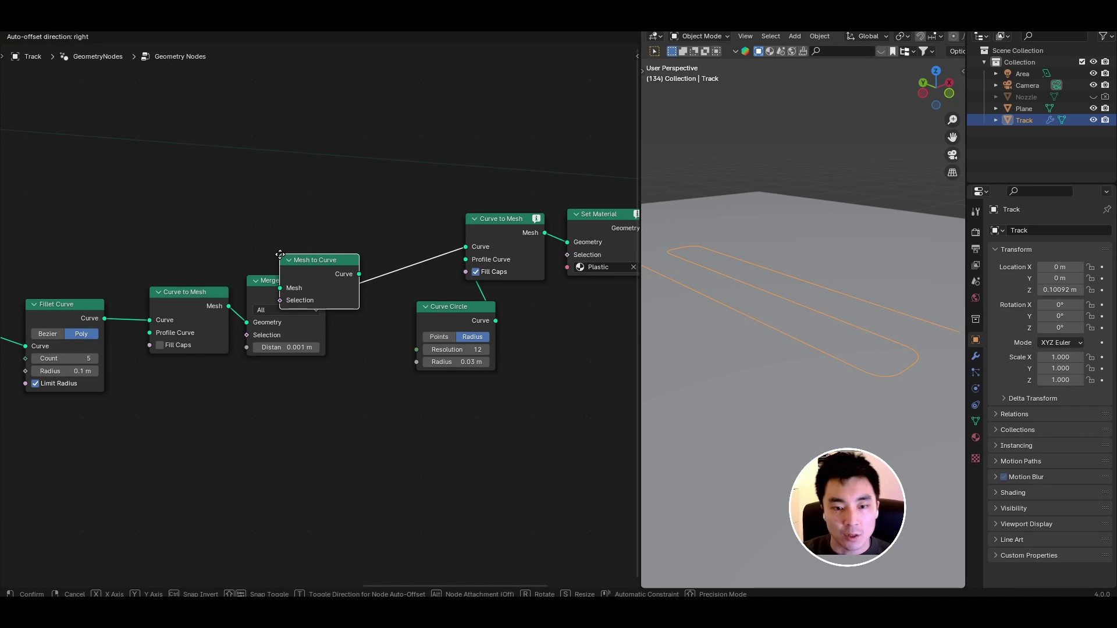
{"action": "left_click", "coordinate": [282, 269]}
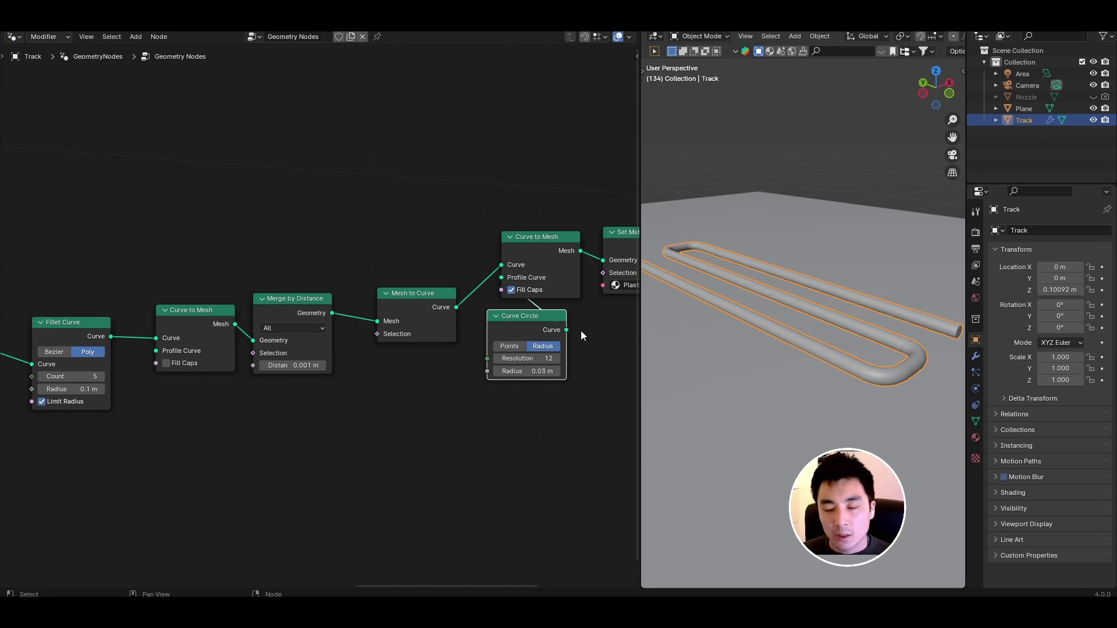
Step: Bring the Merge by Distance and Mesh to Curve nodes closer together, and play the animation to check the tube's bends
{"action": "middle_click_drag", "start_coordinate": [765, 354], "coordinate": [732, 364]}
{"action": "left_click", "coordinate": [193, 316]}
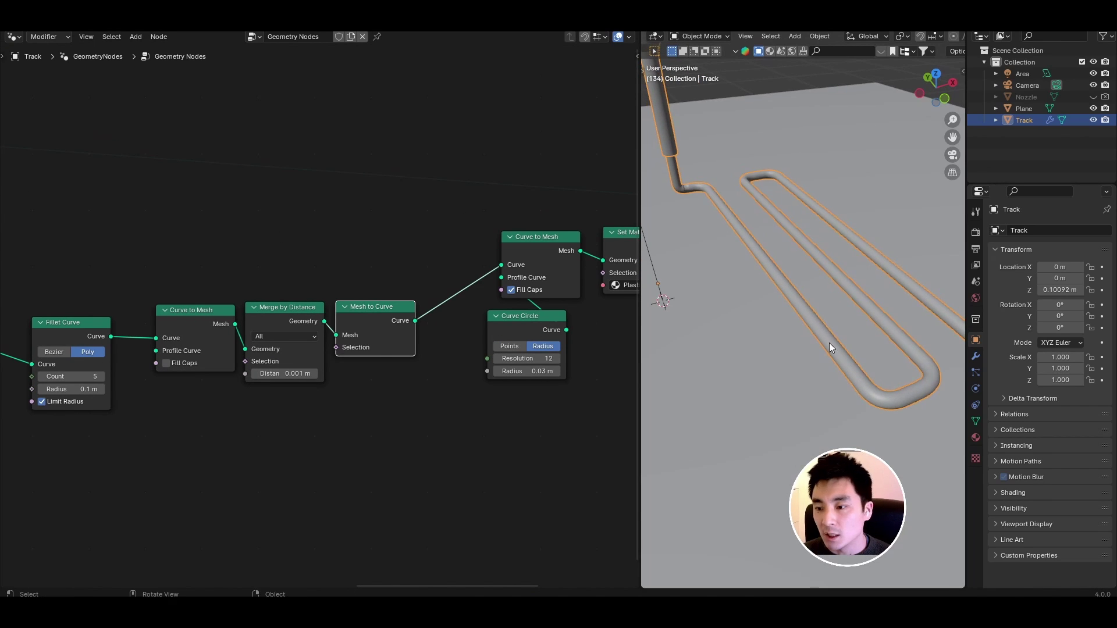
{"action": "key", "text": "space"}
{"action": "middle_click_drag", "start_coordinate": [830, 343], "coordinate": [741, 305]}
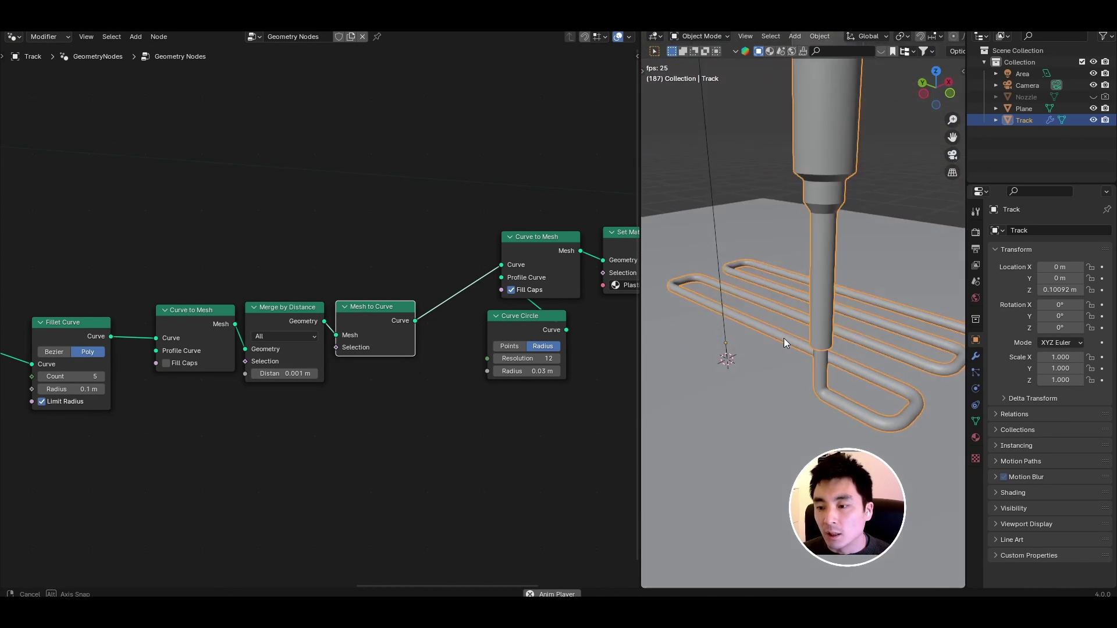